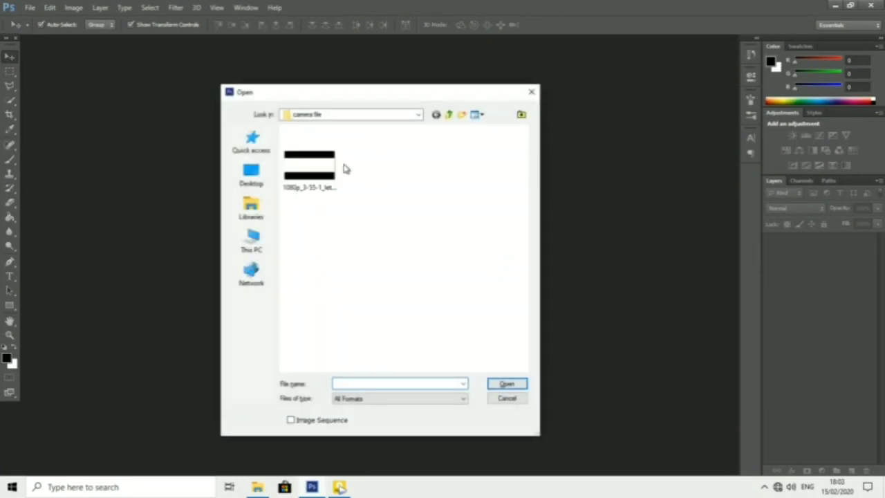
Browse This PC > Downloads and open the full-body photo of the man in a grey suit.
left_click(253, 241)
scroll(373, 248, "down", 3)
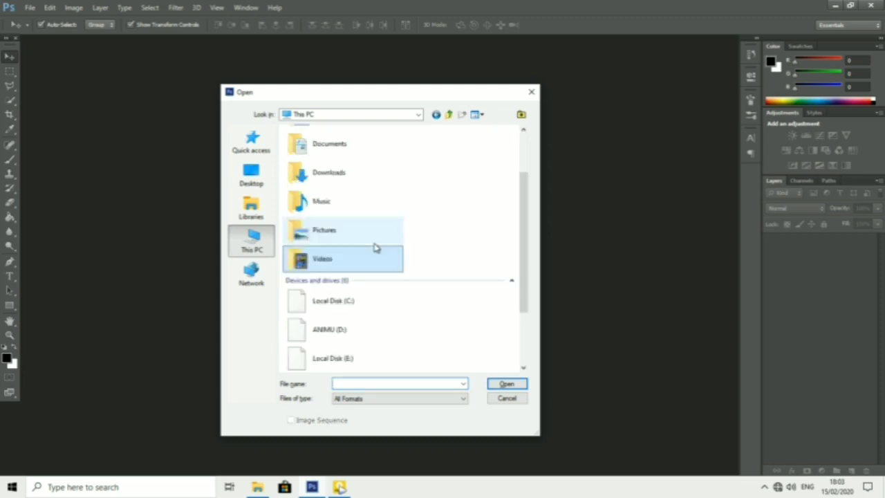
scroll(373, 247, "down", 3)
scroll(350, 279, "up", 3)
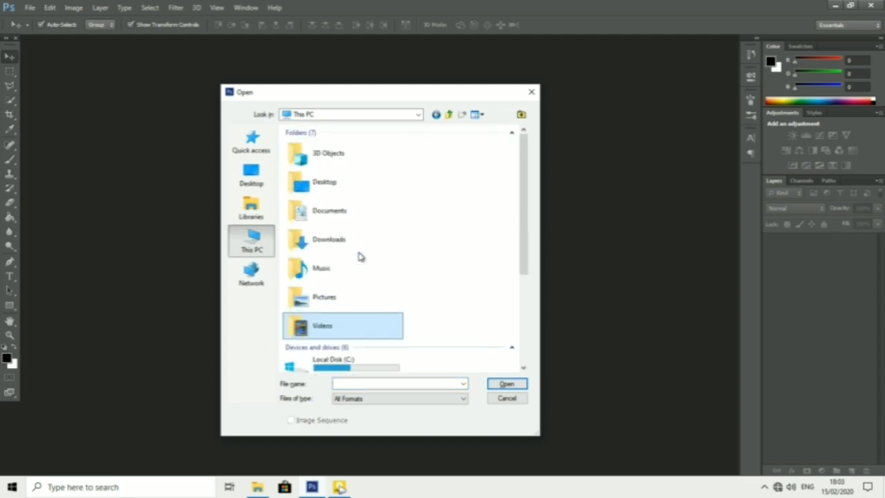
double_click(337, 238)
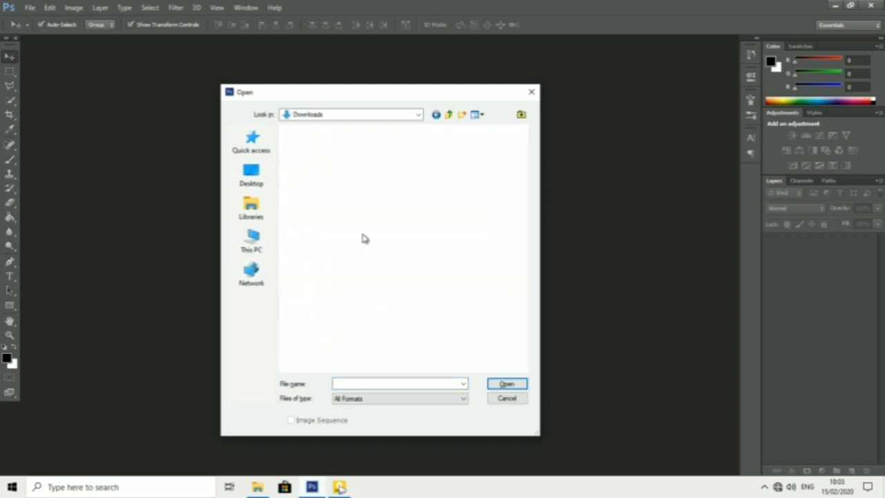
scroll(367, 241, "down", 5)
scroll(367, 241, "down", 2)
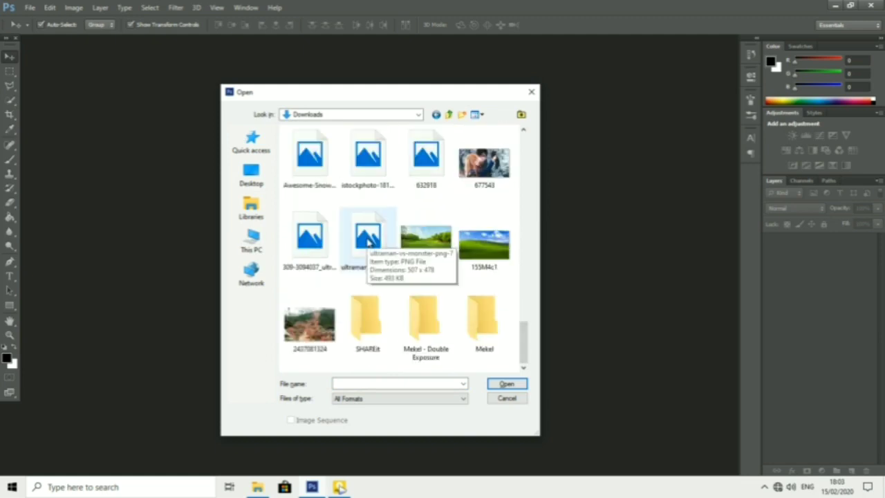
scroll(350, 274, "up", 3)
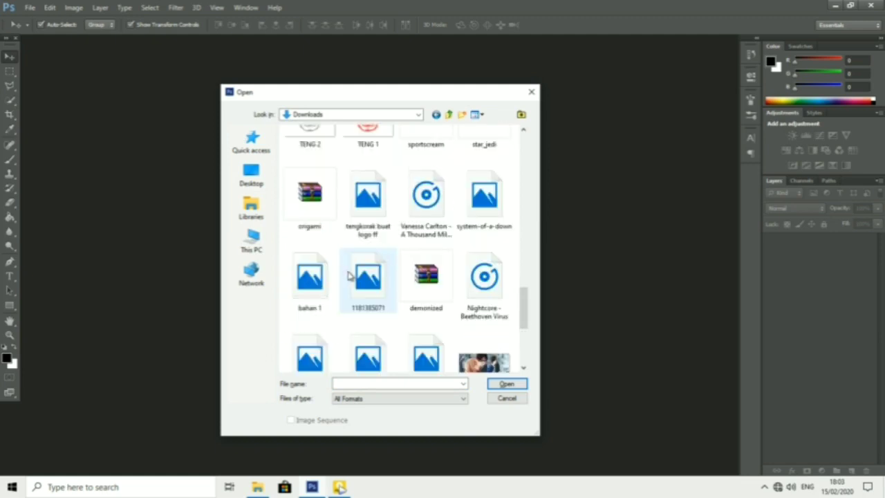
left_click_drag(525, 314, 525, 242)
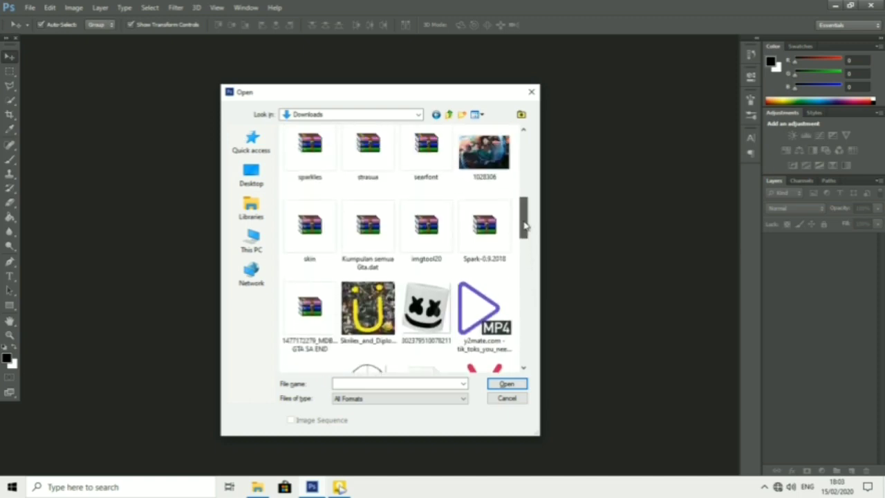
left_click_drag(524, 242, 524, 286)
double_click(419, 195)
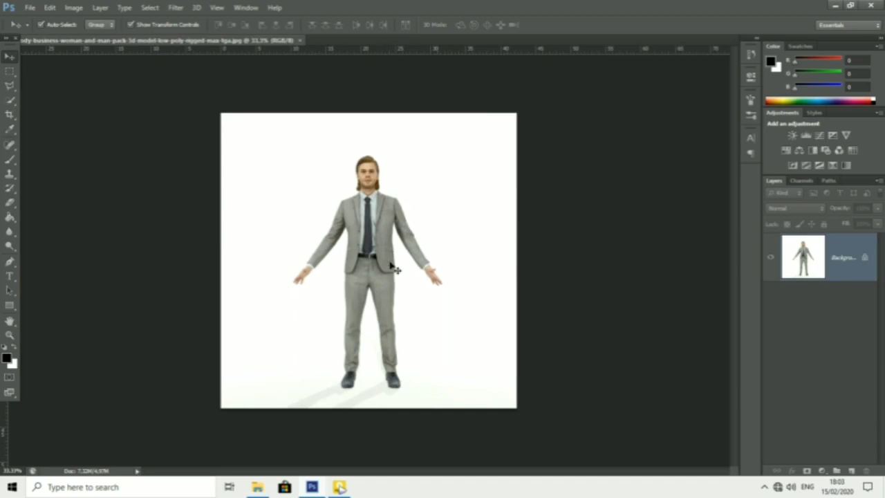
Erase the white background around the man with the Magic Eraser Tool, leaving transparency.
left_click(14, 102)
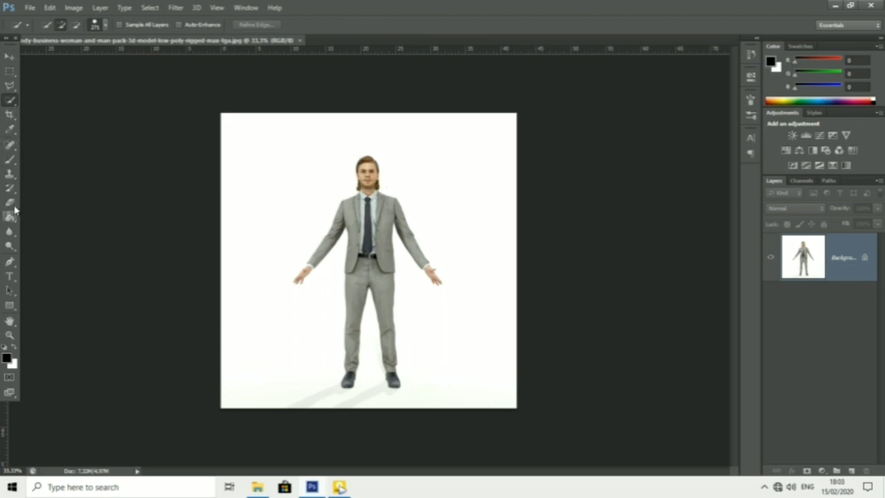
left_click(14, 207)
left_click(46, 228)
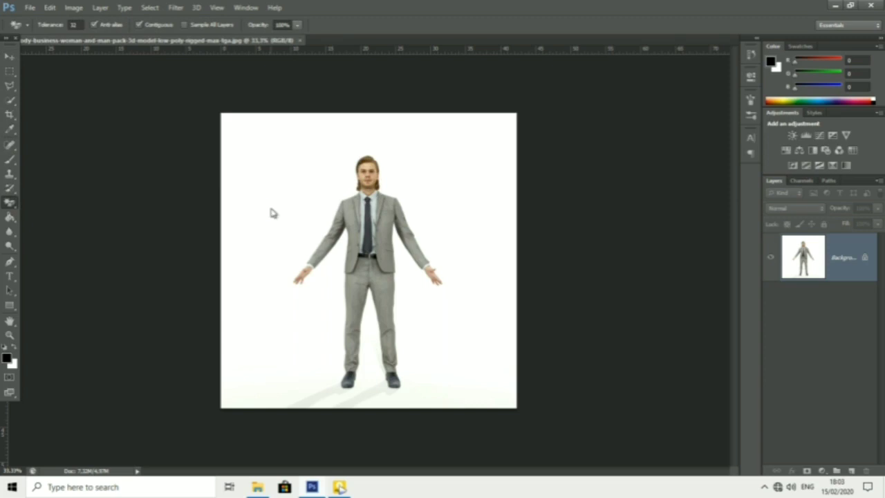
left_click(270, 208)
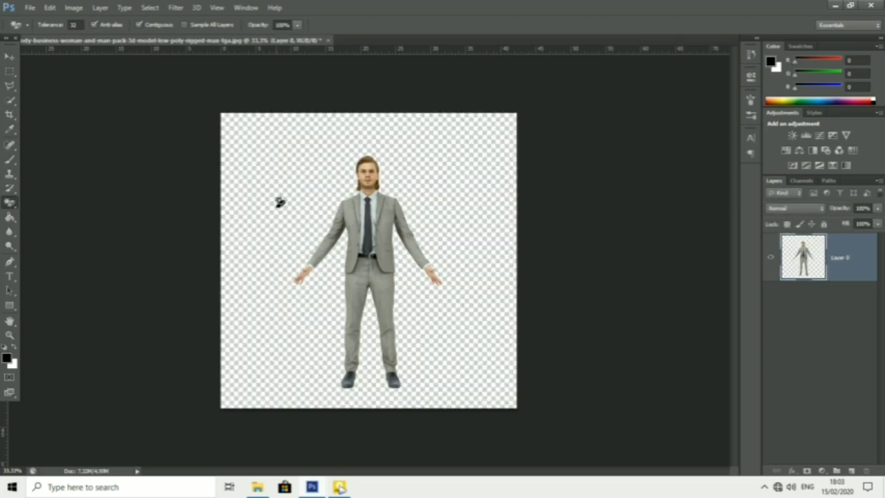
left_click(339, 486)
left_click(9, 58)
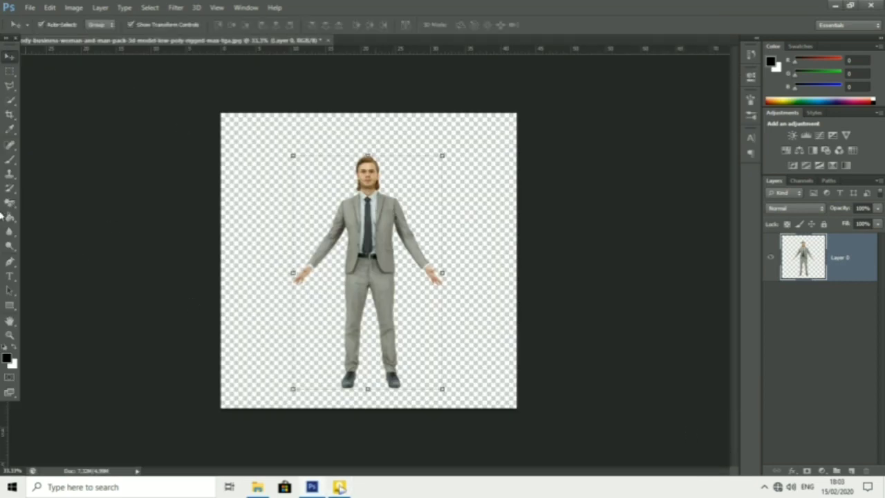
left_click(10, 100)
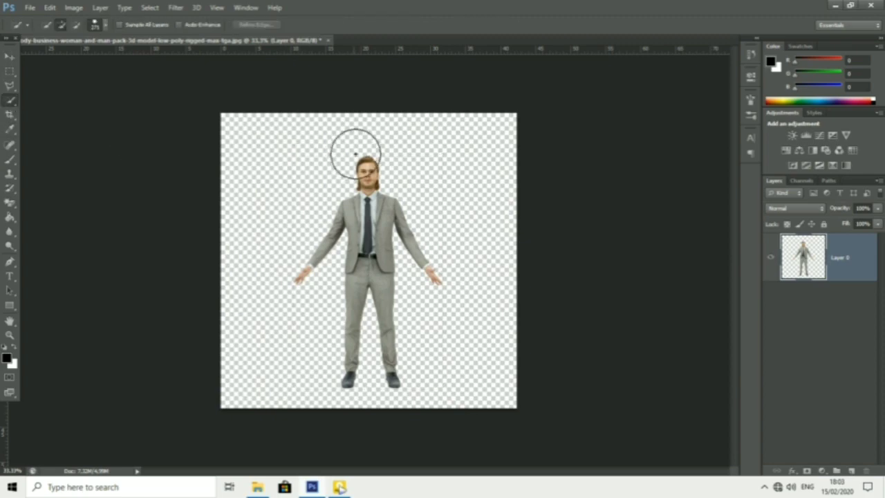
In the Open dialog, browse from the drives list into Local Disk (E:).
key("ctrl+o")
scroll(434, 221, "down", 5)
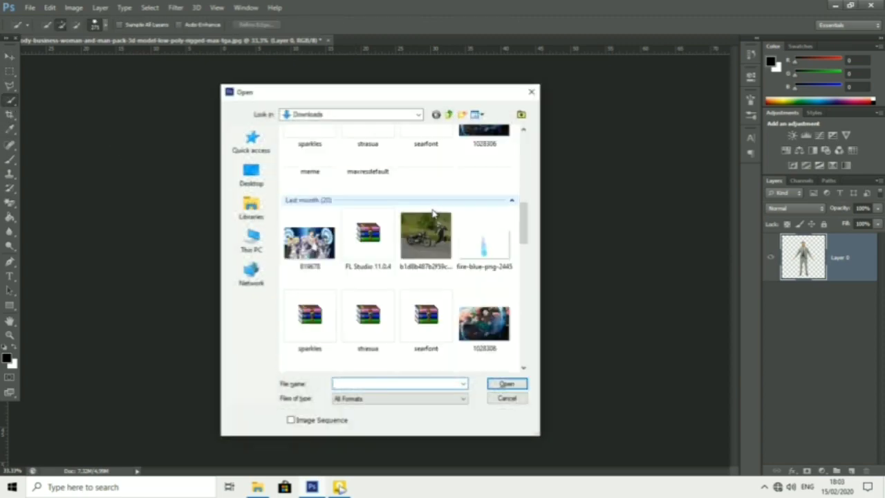
scroll(434, 221, "down", 5)
scroll(434, 221, "up", 3)
scroll(434, 221, "up", 3)
scroll(434, 222, "up", 3)
scroll(434, 221, "down", 6)
scroll(434, 221, "down", 5)
scroll(365, 286, "down", 3)
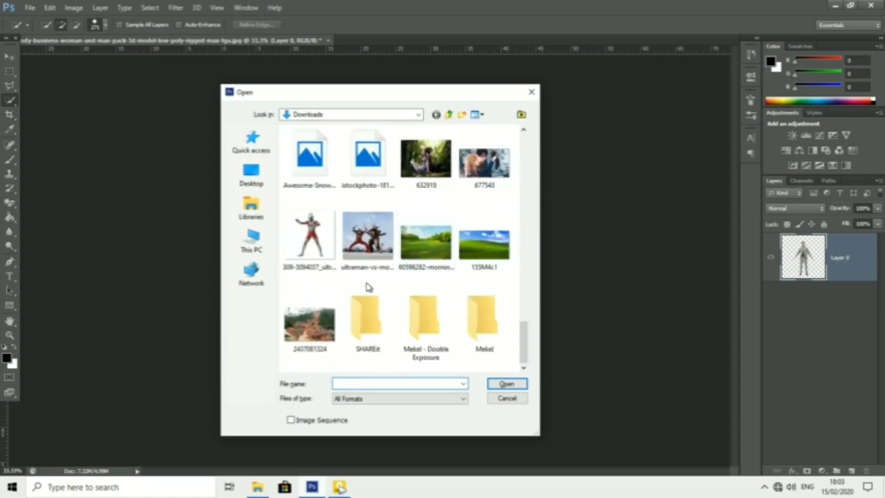
left_click(243, 255)
scroll(483, 261, "down", 3)
double_click(370, 276)
Open the night-city photo 17671 from Windows10Upgrade > scenery.
scroll(414, 270, "down", 5)
scroll(413, 241, "up", 3)
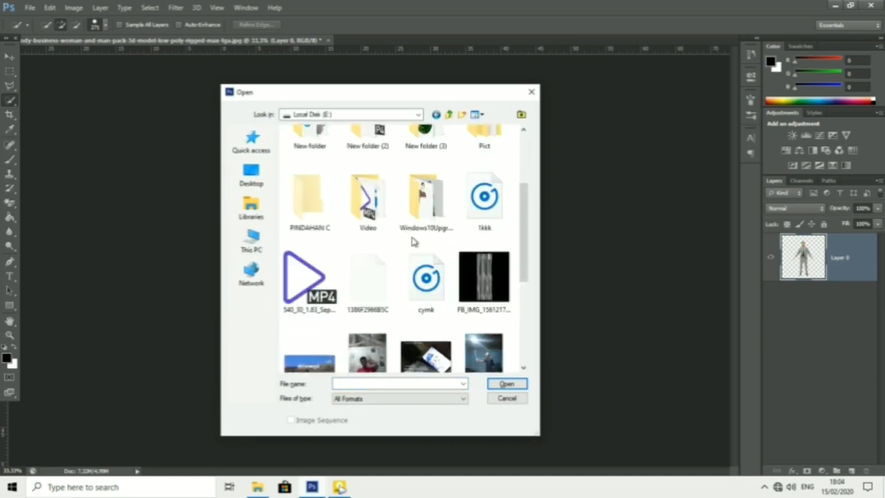
double_click(415, 214)
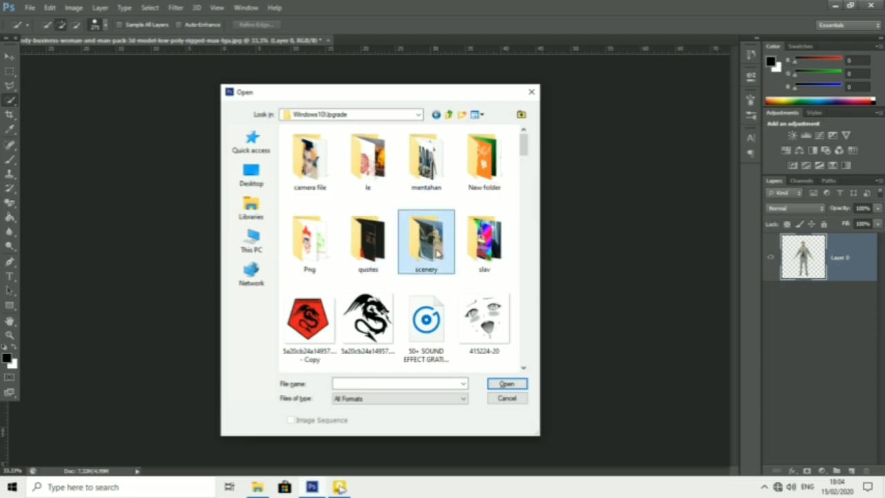
double_click(437, 254)
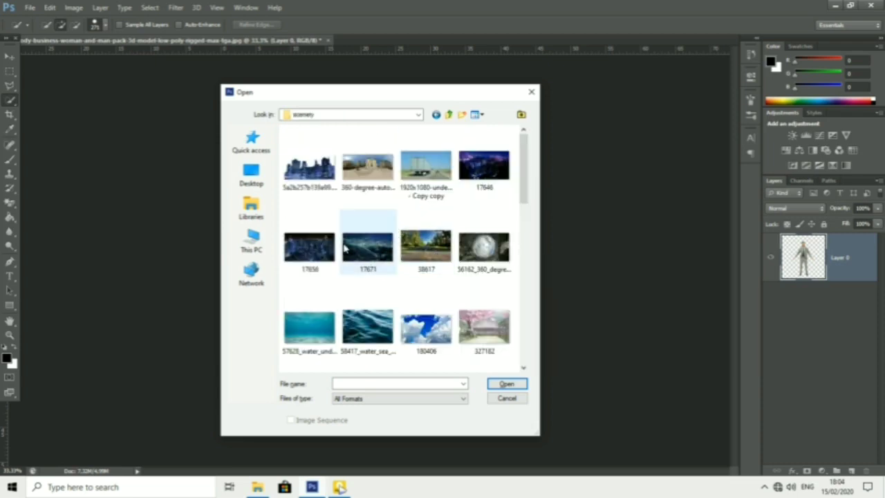
double_click(382, 243)
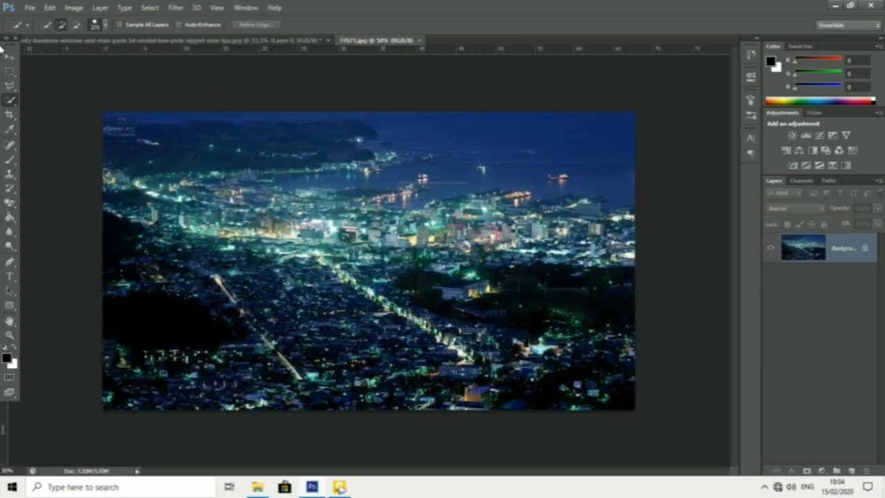
key("v")
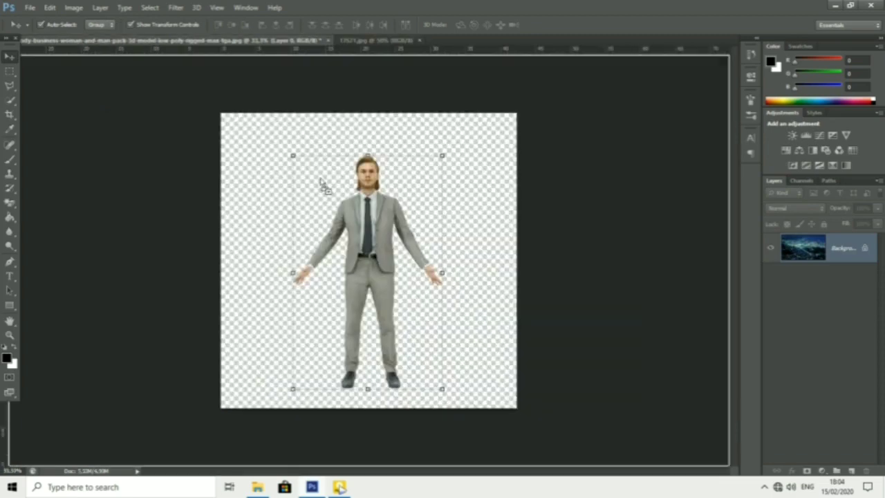
Copy the city photo into the man's document as Layer 1, enlarge it past the canvas, then hide it.
mouse_move(148, 41)
left_mouse_down()
mouse_move(325, 187)
mouse_move(330, 167)
left_mouse_up()
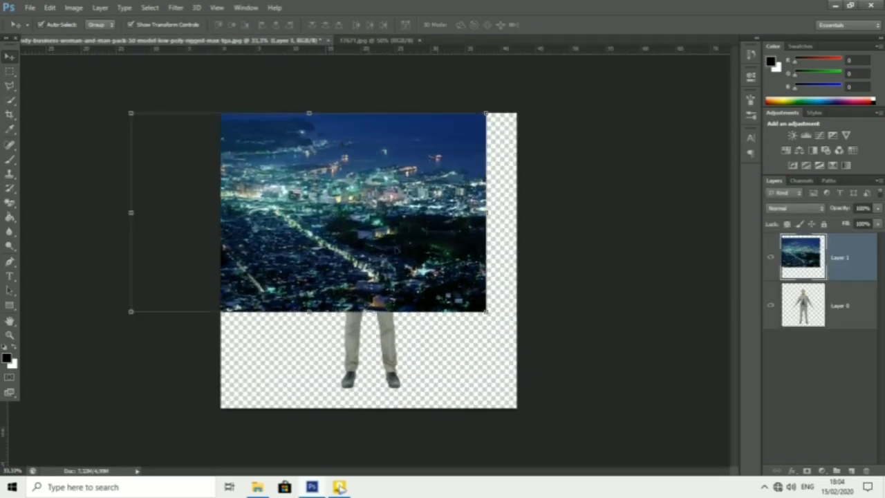
left_click_drag(331, 167, 330, 170)
left_click_drag(494, 328, 696, 448)
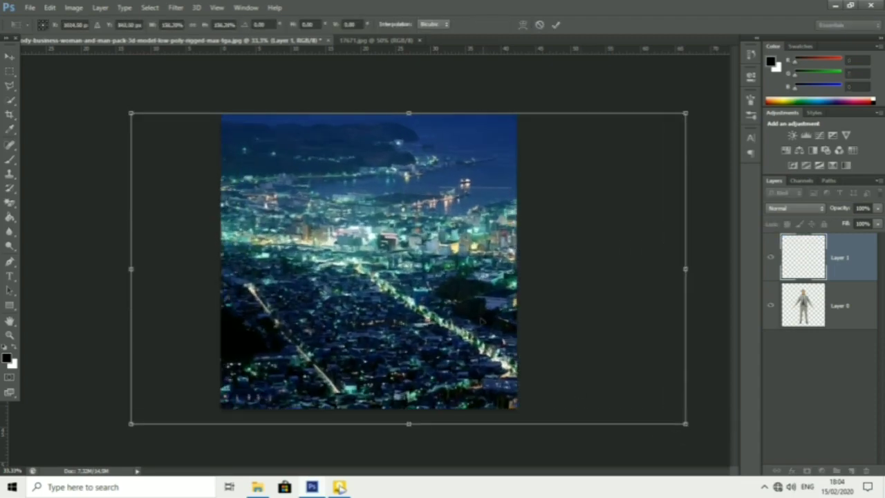
key("Return")
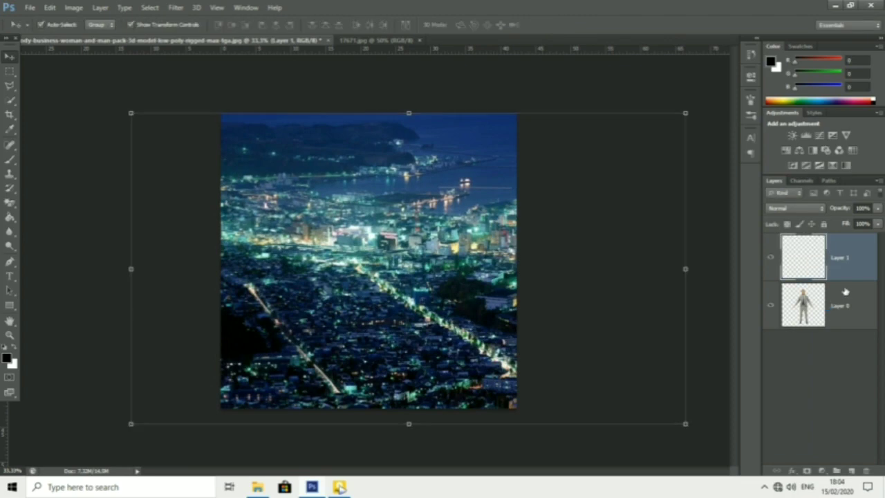
left_click(770, 257)
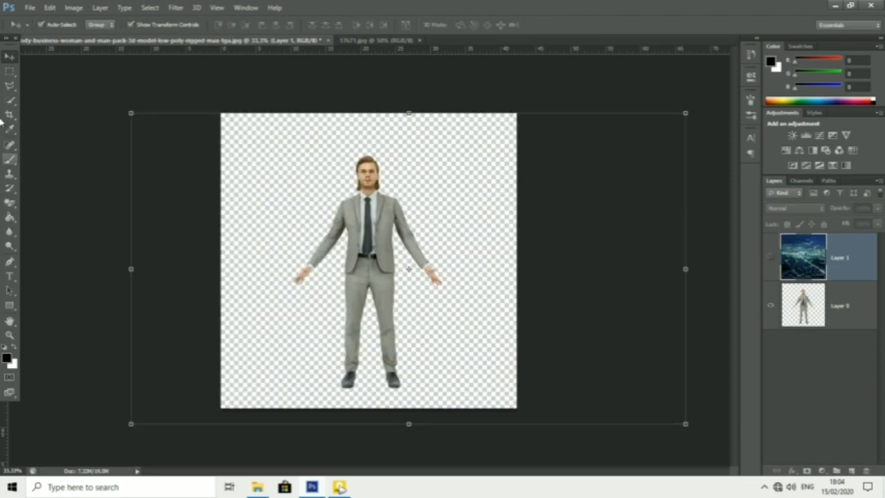
Select the whole figure of the man with Quick Selection on Layer 0.
left_click(9, 100)
mouse_move(373, 166)
left_mouse_down()
mouse_move(353, 391)
mouse_move(395, 200)
left_mouse_up()
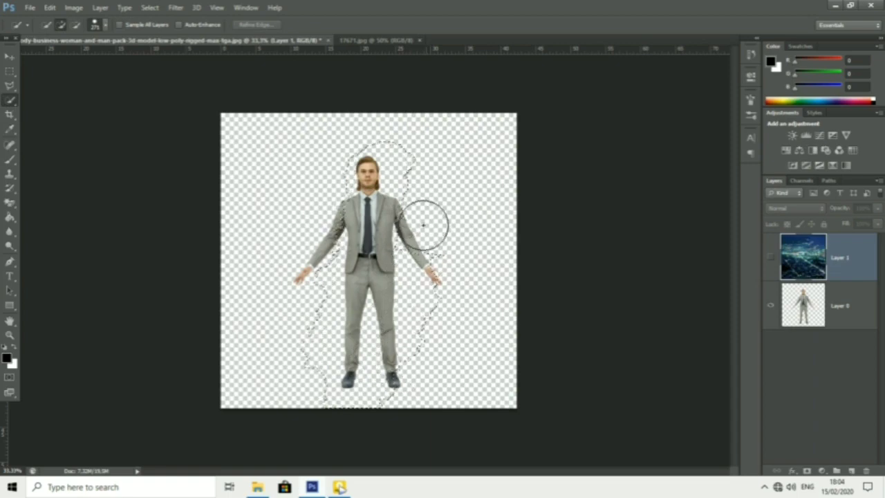
left_click_drag(276, 289, 277, 290)
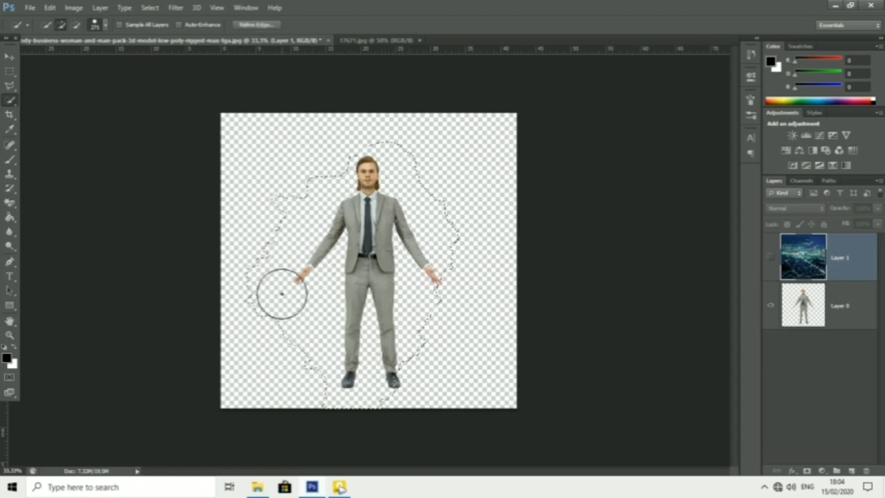
left_click_drag(376, 346, 394, 380)
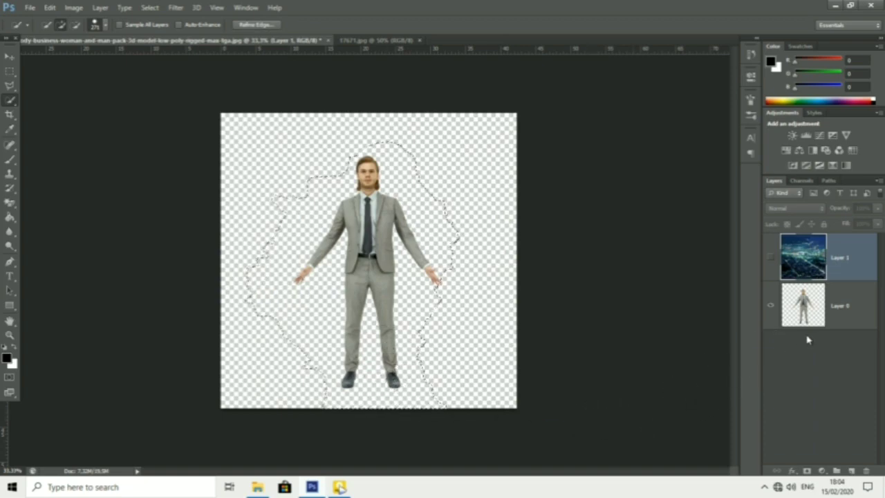
left_click(824, 320)
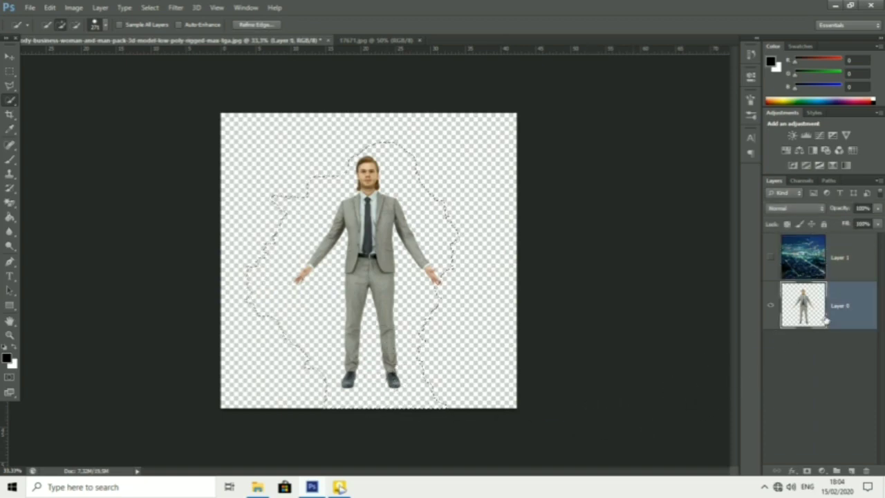
left_click(10, 85)
left_click(230, 212)
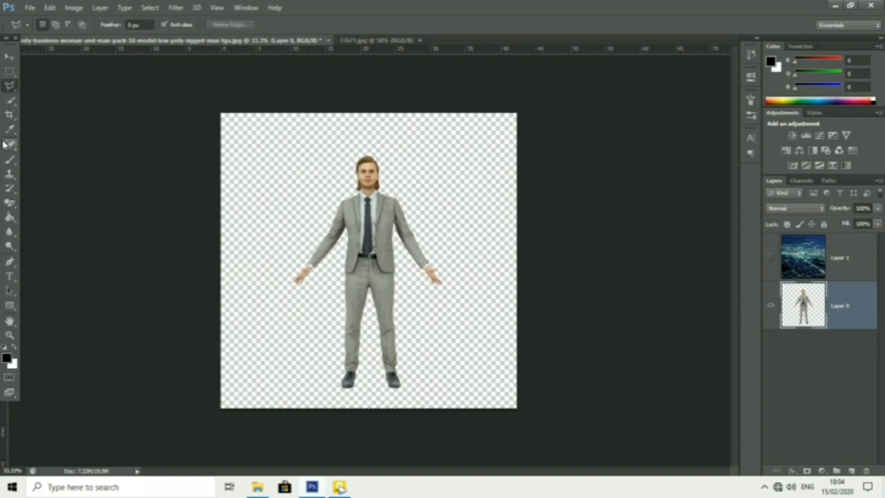
left_click(10, 100)
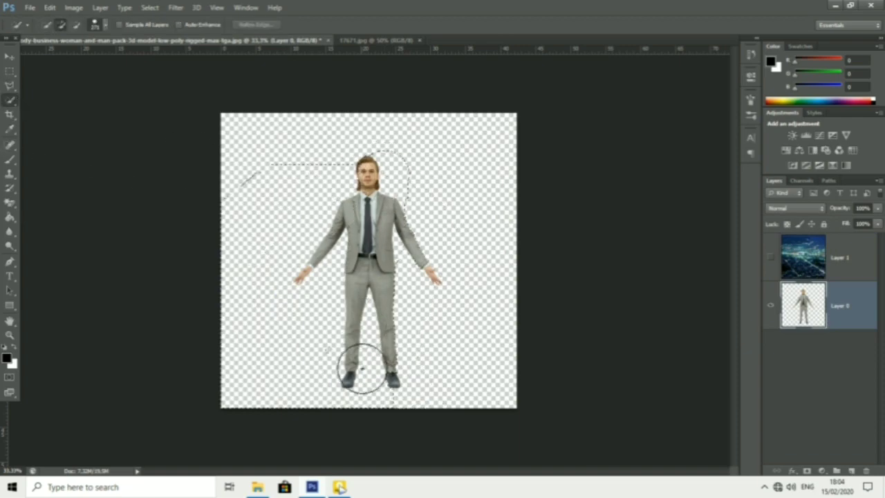
left_click_drag(369, 206, 405, 256)
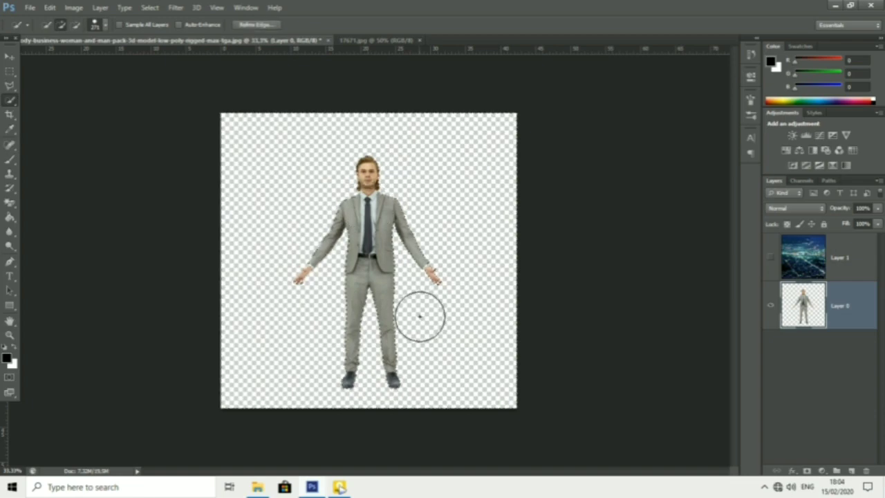
Show Layer 1, mask the city photo to the figure selection, and add an empty layer.
left_click(771, 260)
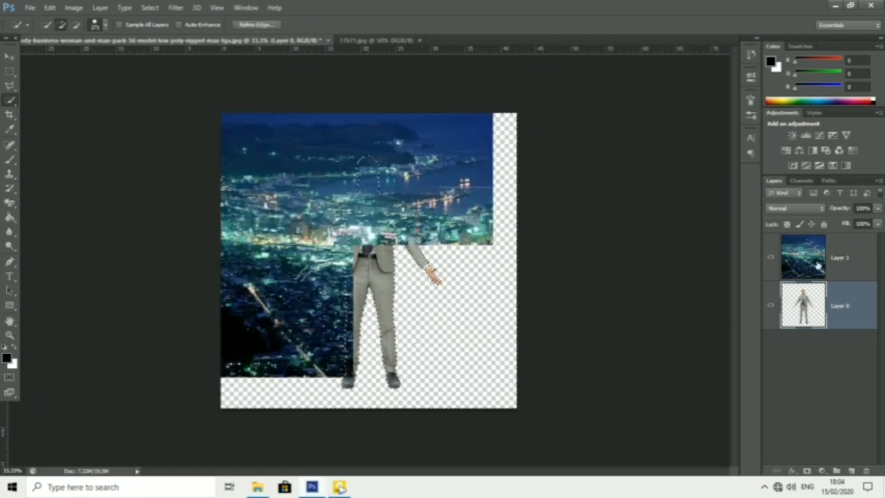
left_click(830, 267)
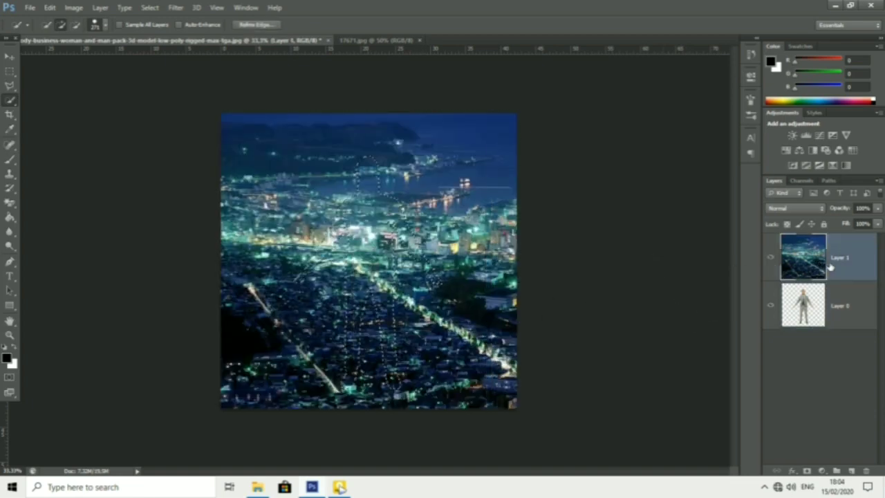
left_click(806, 471)
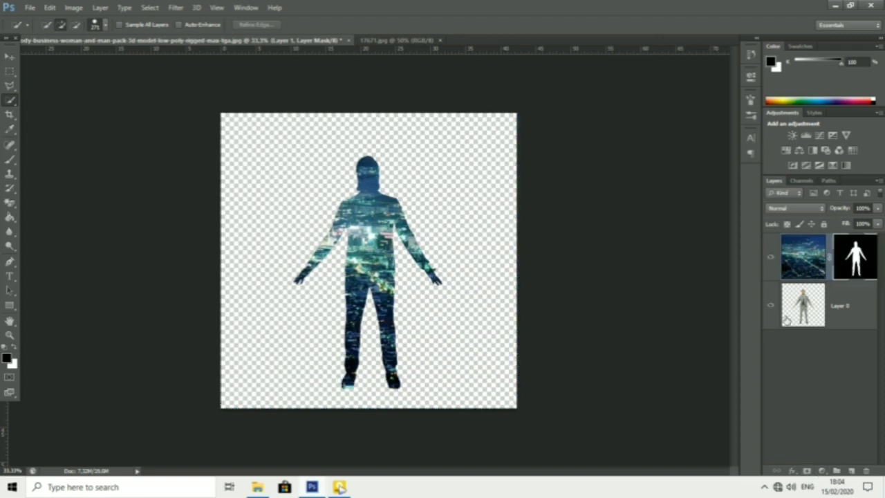
left_click(850, 471)
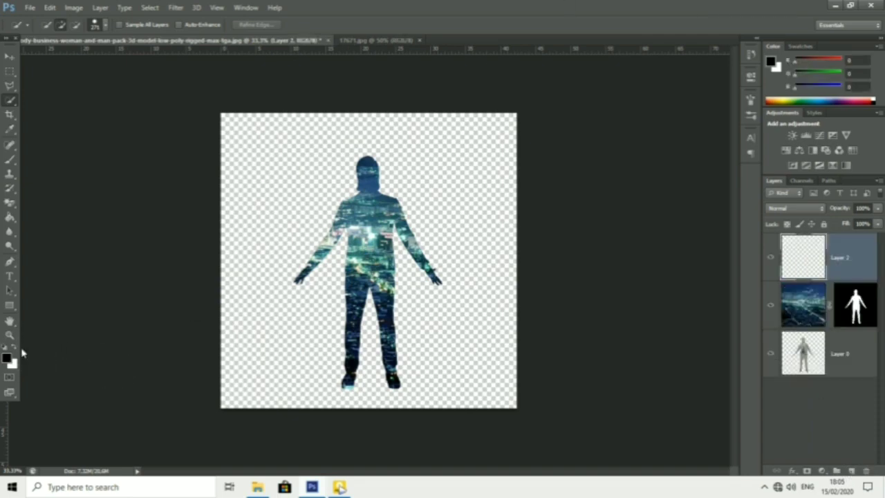
Fill Layer 2 with white and move it to the bottom of the layer stack.
left_click(16, 349)
left_click(9, 218)
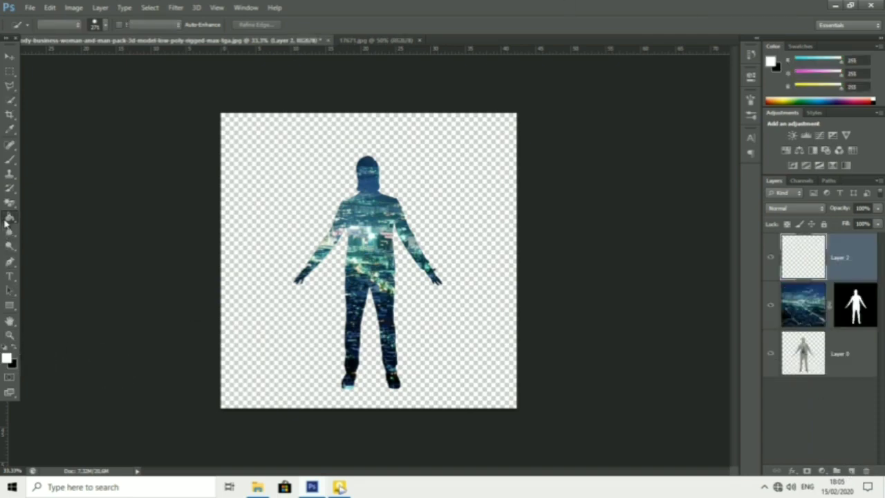
left_click(248, 270)
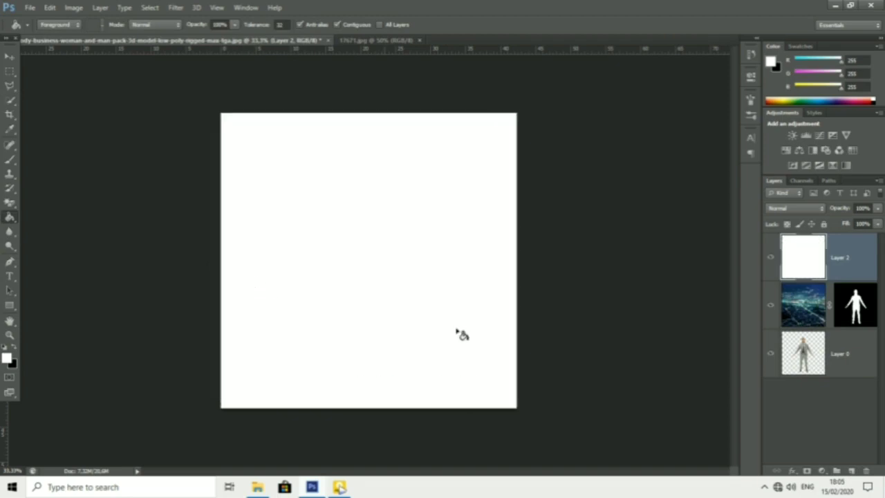
left_click_drag(840, 251, 851, 399)
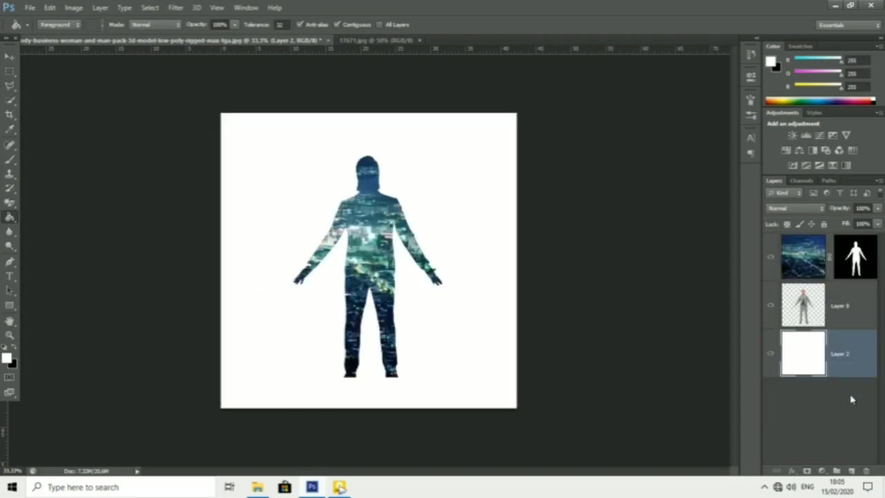
left_click(10, 275)
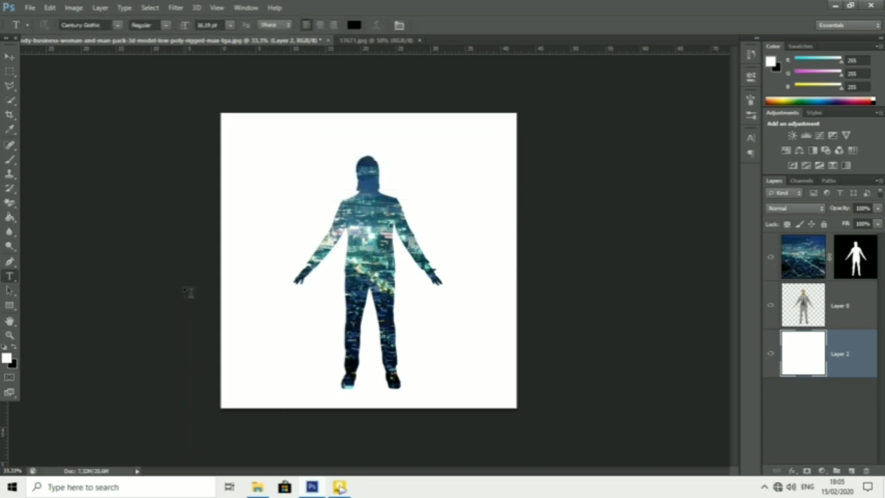
Place a text box at the upper left of the canvas and type the title.
left_click(246, 172)
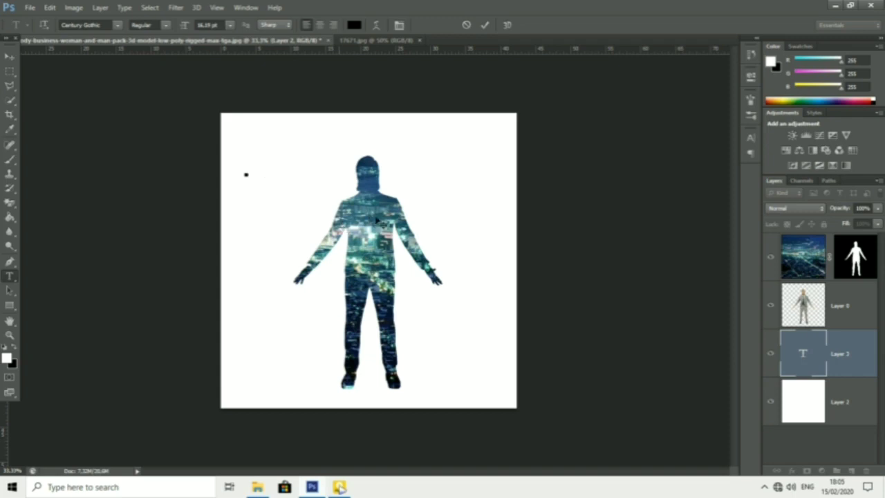
type("CITY LIFE")
left_click(261, 169)
left_click(276, 177)
Set the title's font size to 36 and move it up toward the top left.
key("ctrl+a")
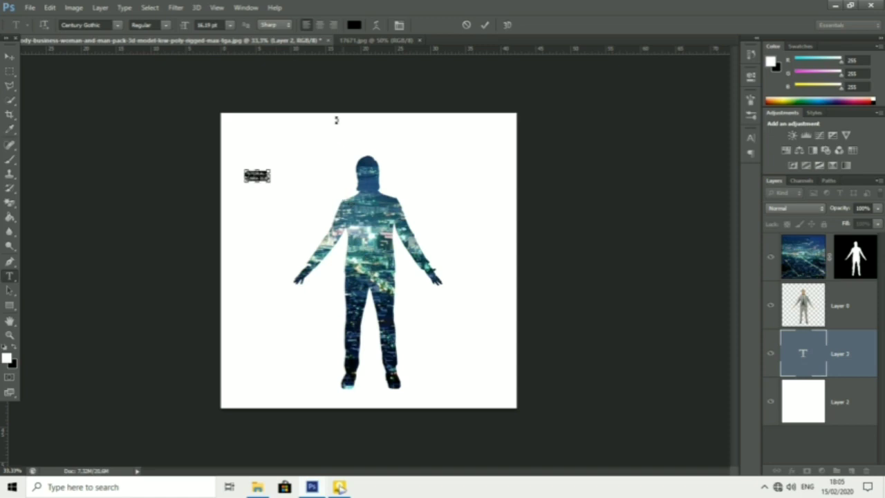
left_click(207, 25)
type("36")
key("Return")
key("Return")
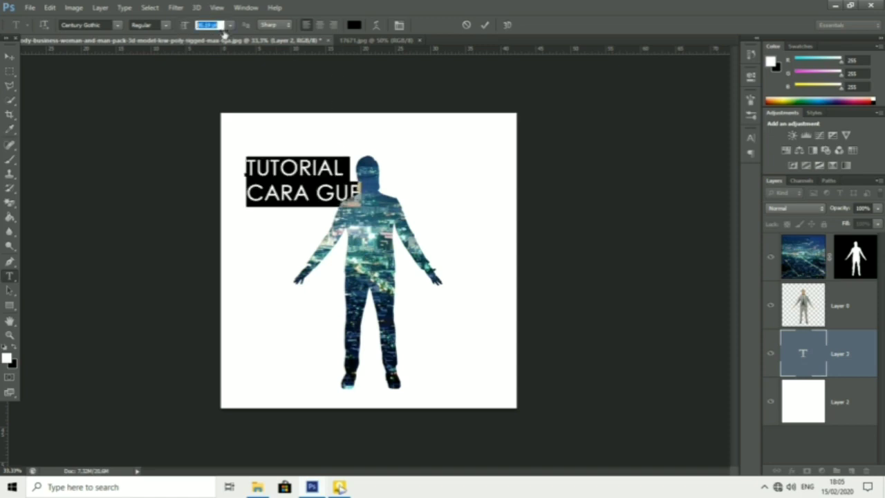
left_click_drag(266, 221, 245, 225)
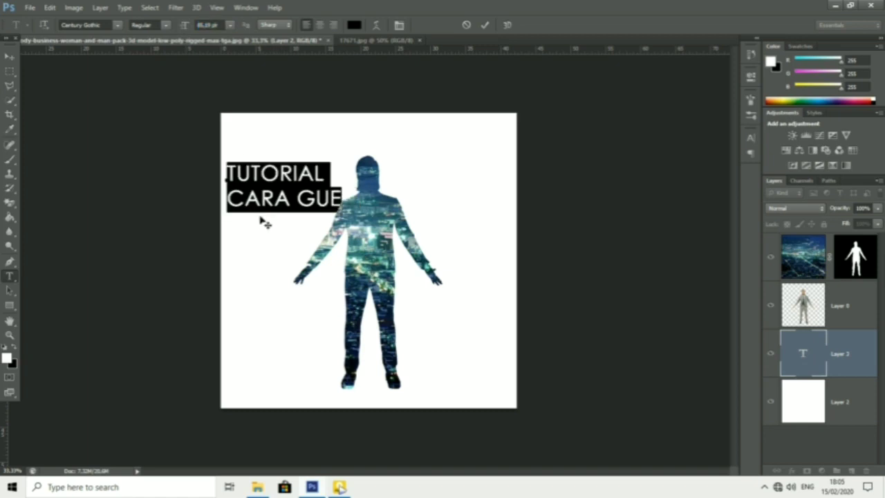
left_click_drag(263, 221, 262, 198)
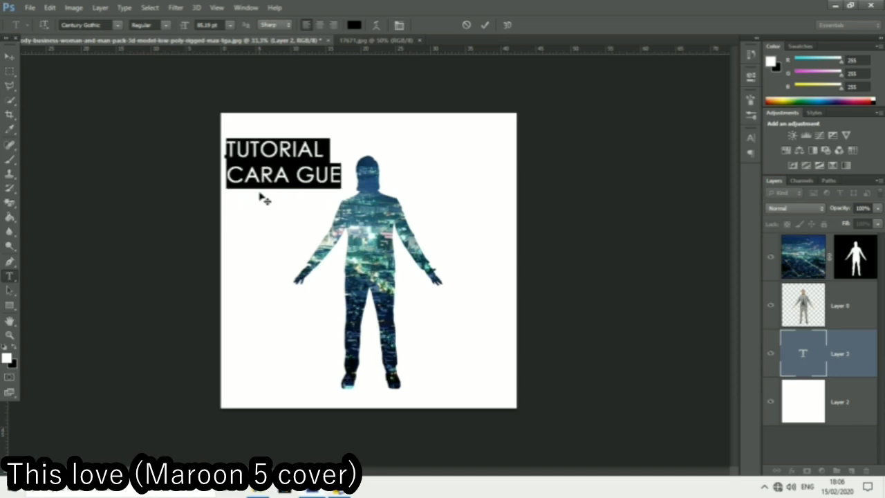
Set the title's font style to Bold and commit the text.
left_click(166, 25)
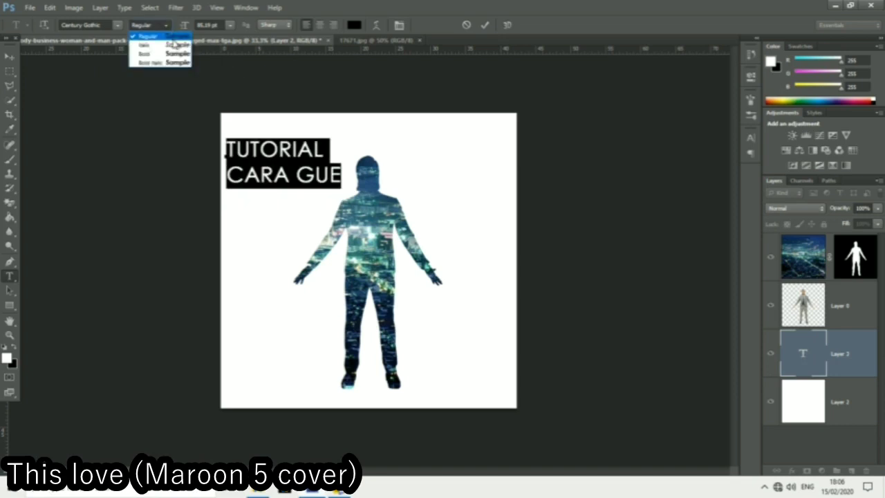
left_click(176, 54)
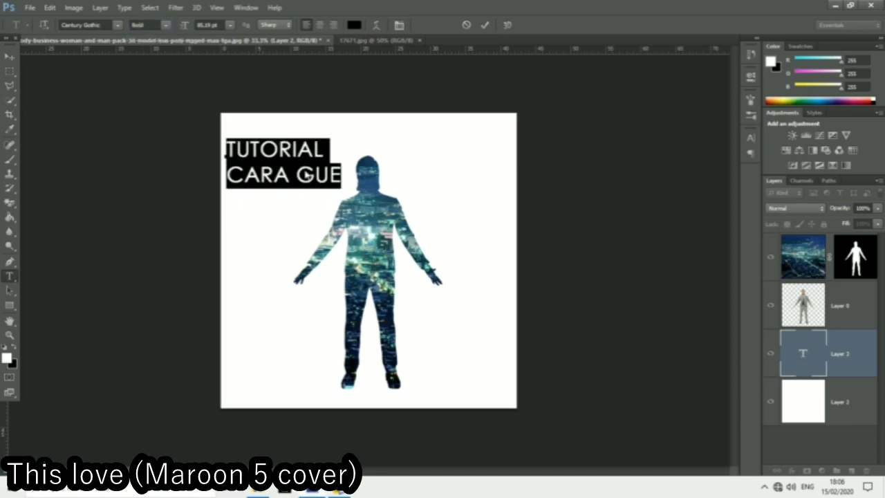
left_click(313, 174)
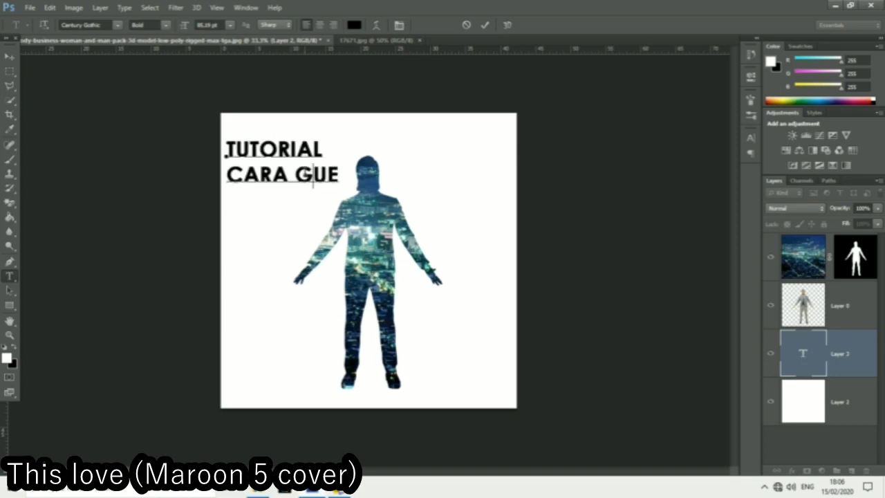
left_click(486, 26)
left_click(855, 376)
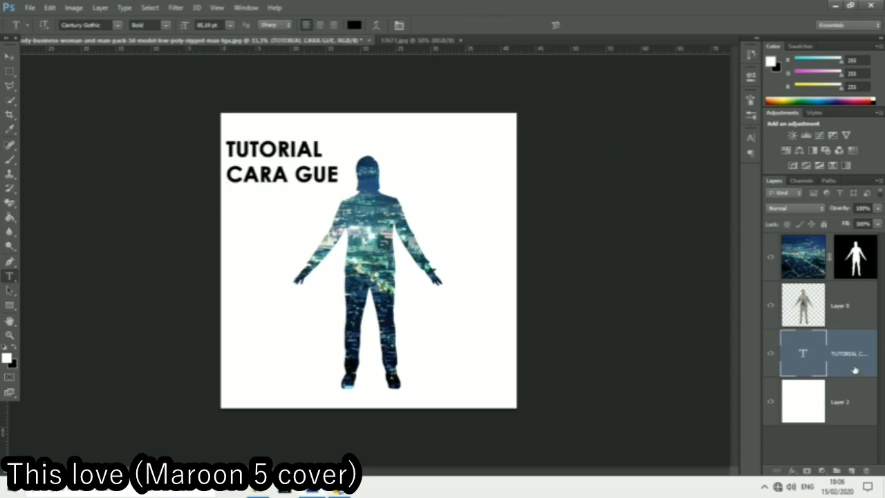
right_click(855, 369)
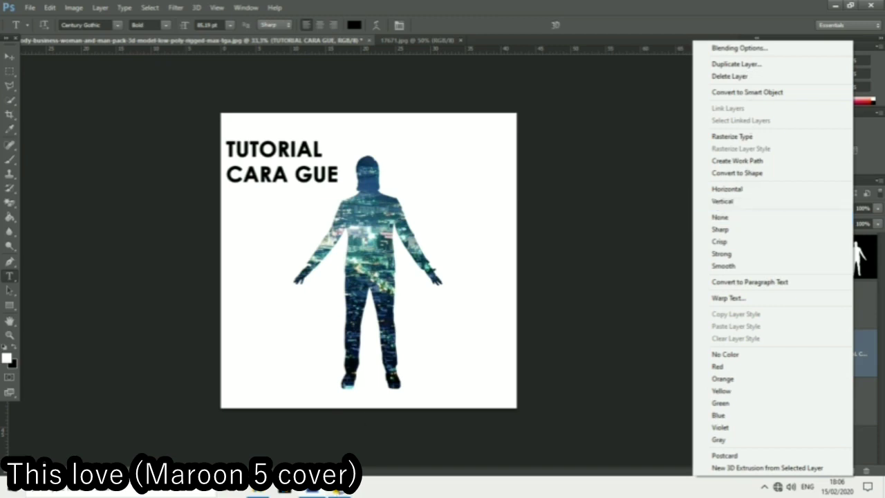
Rasterize the TUTORIAL CARA GUE text layer from its layer menu.
left_click(758, 137)
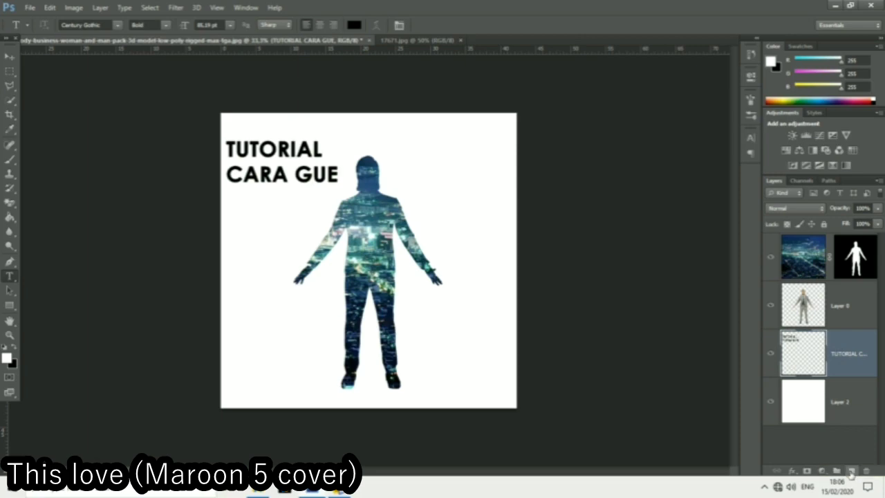
Add an empty layer, move the text layer above it, and merge it into the white layer.
left_click(851, 471)
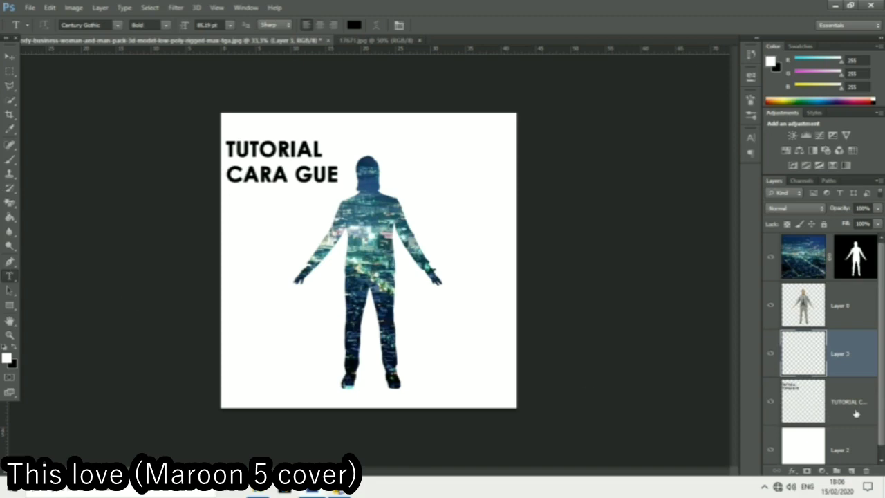
left_click(855, 412)
left_click_drag(851, 413, 840, 346)
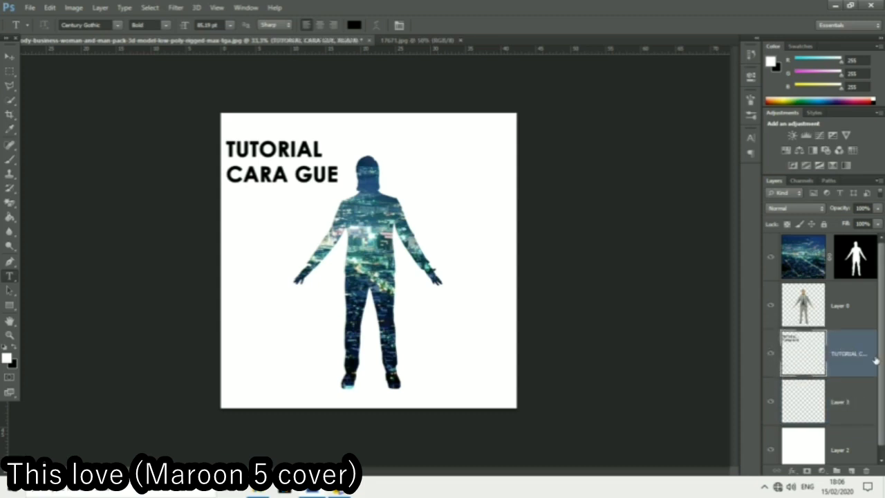
left_click(854, 400)
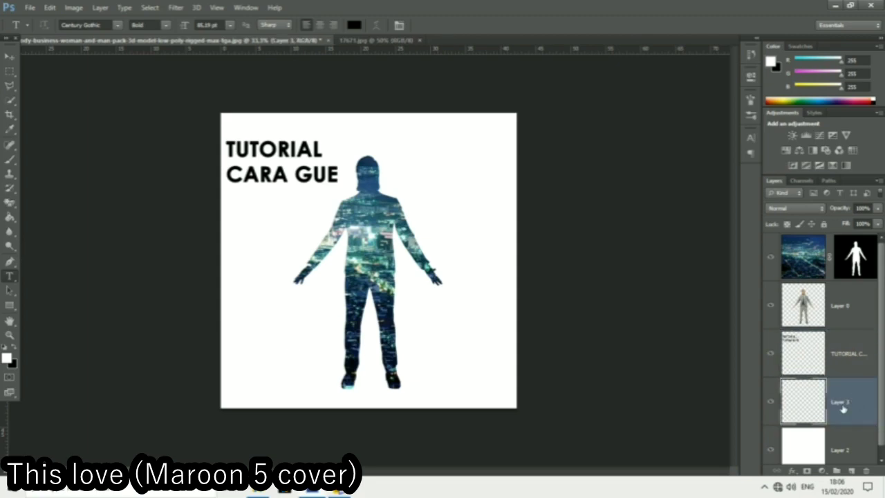
key("ctrl+e")
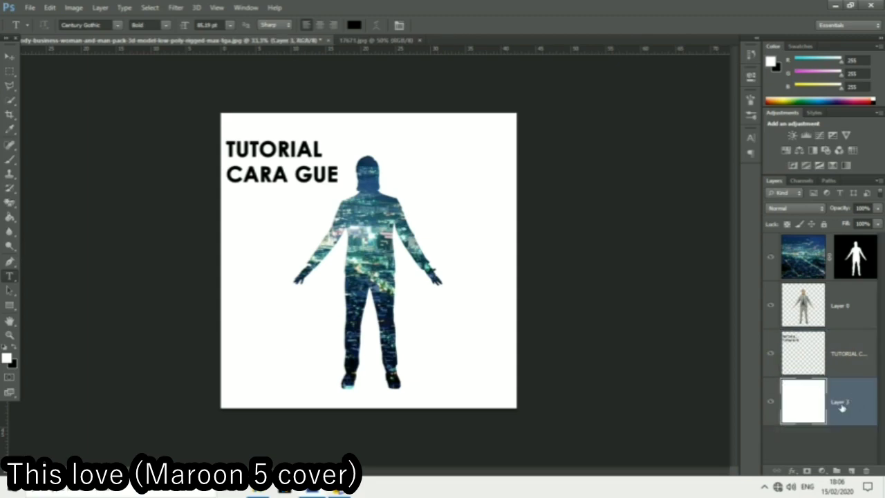
Duplicate the white layer as Layer 2 copy beneath the text layer.
key("ctrl+j")
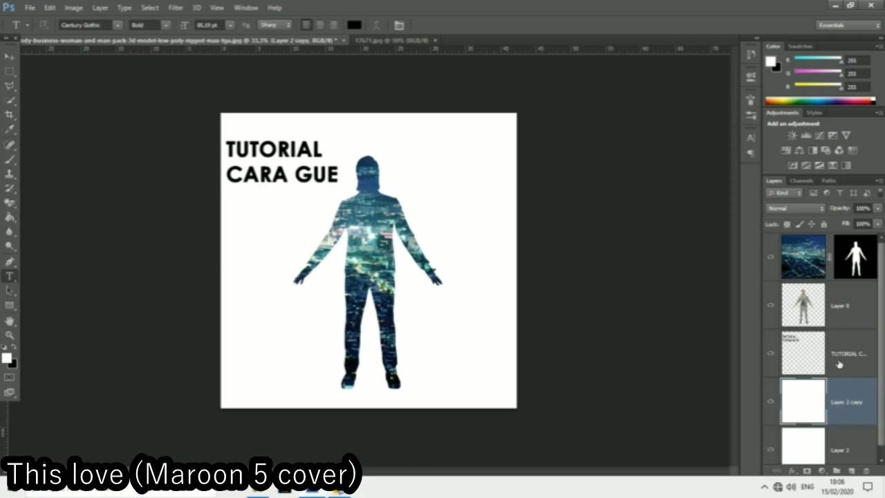
left_click(839, 353)
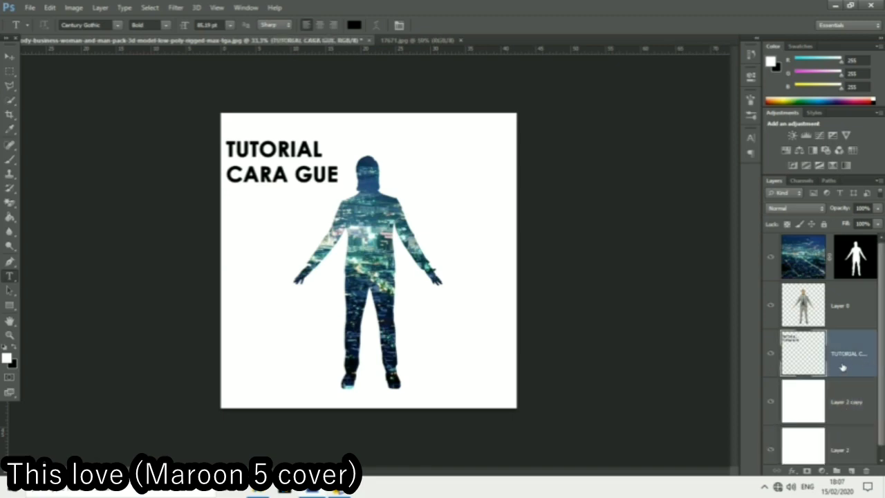
right_click(854, 360)
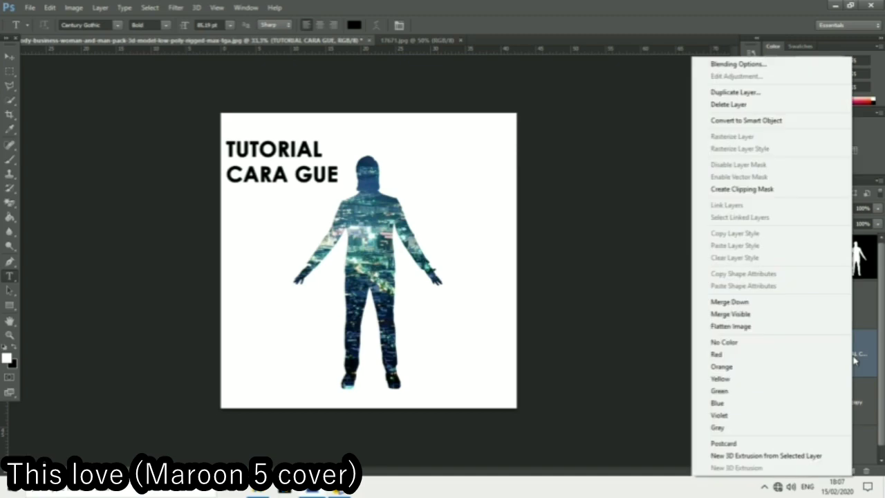
Load the text layer's pixels as a selection and make the white Layer 2 copy active.
left_click(854, 359)
right_click(810, 359)
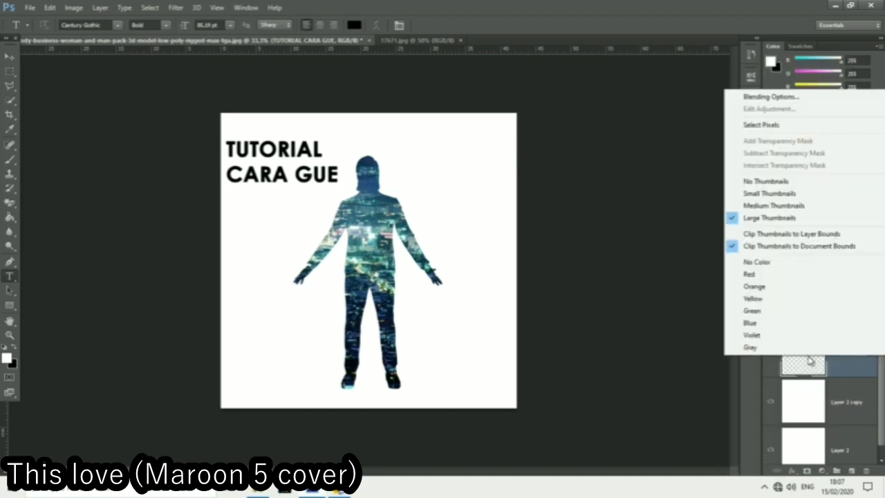
left_click(749, 125)
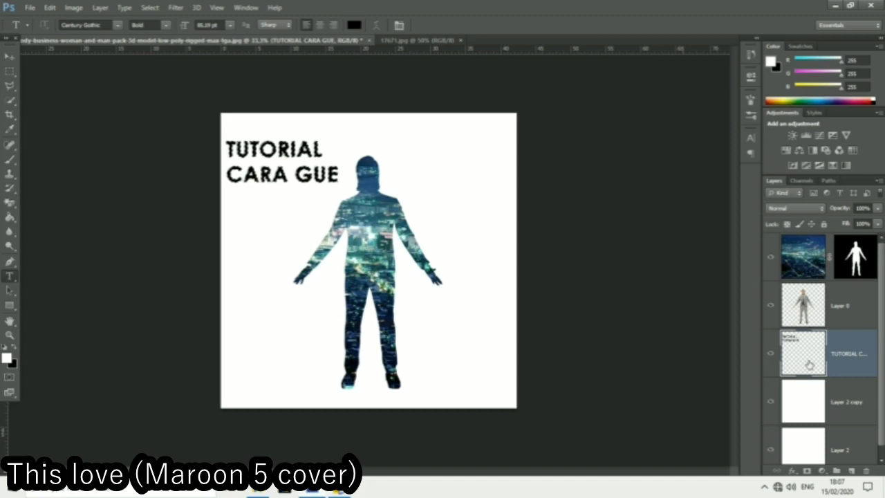
left_click(845, 402)
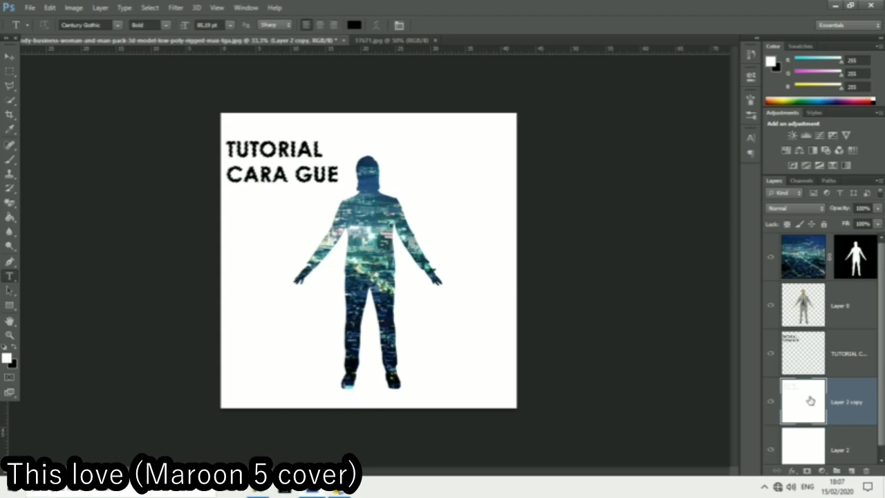
left_click(9, 84)
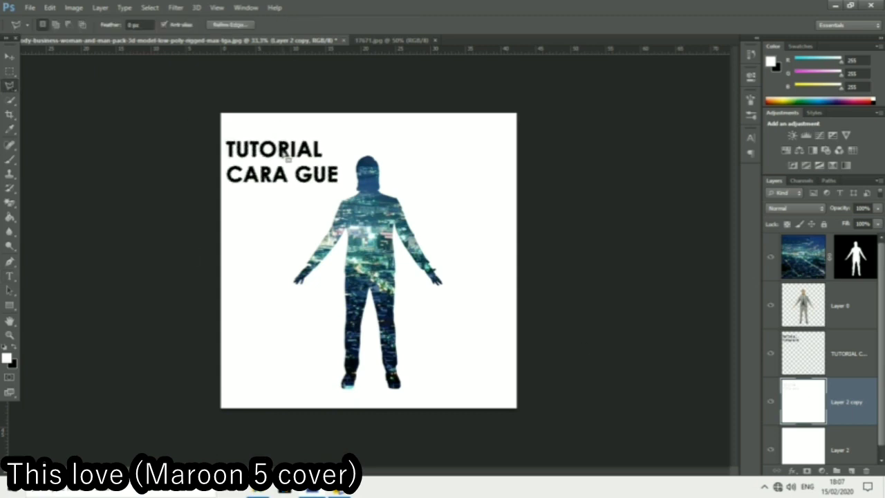
Delete the TUTORIAL CARA GUE text layer, raise Layer 2 copy to the top, and select Layer 1.
left_click(9, 56)
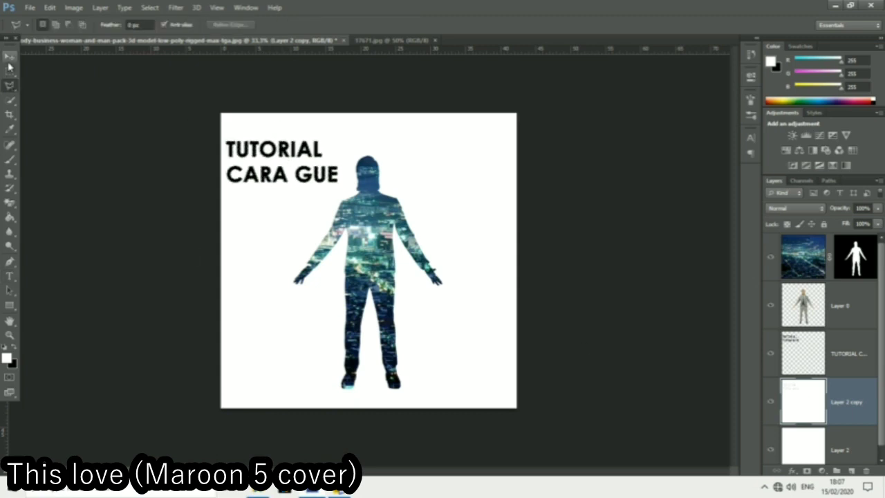
left_click(844, 356)
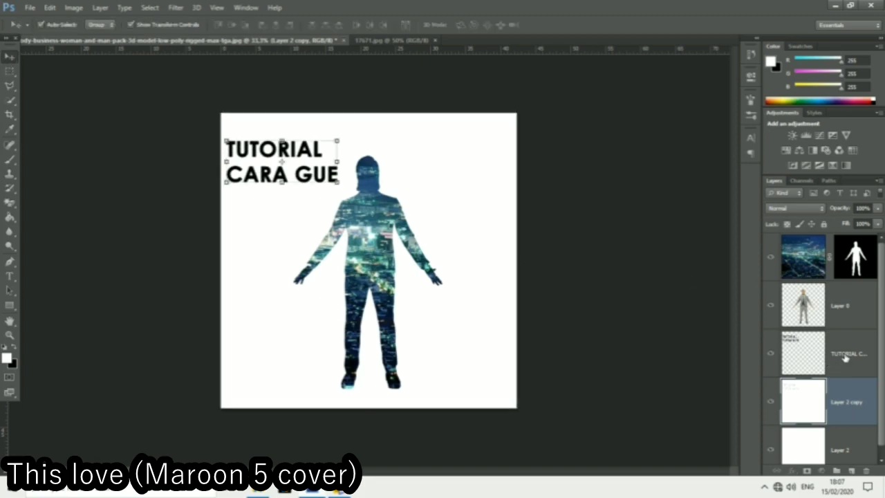
key("Delete")
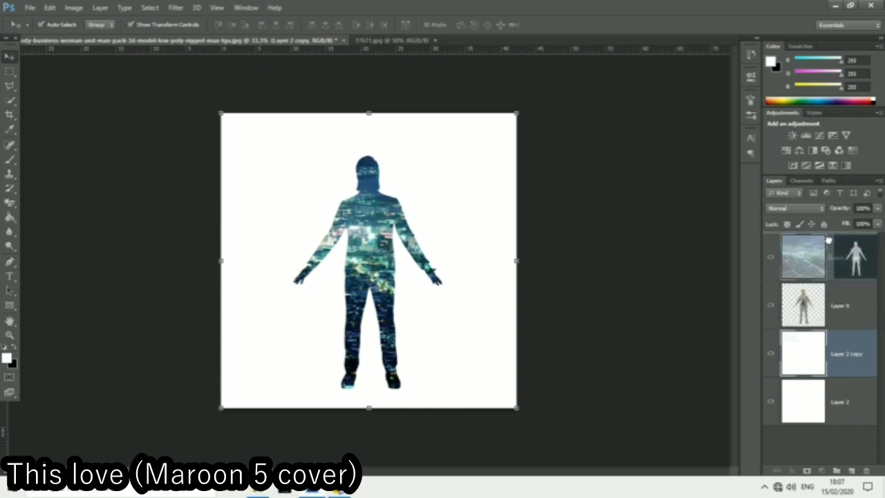
left_click_drag(828, 239, 829, 242)
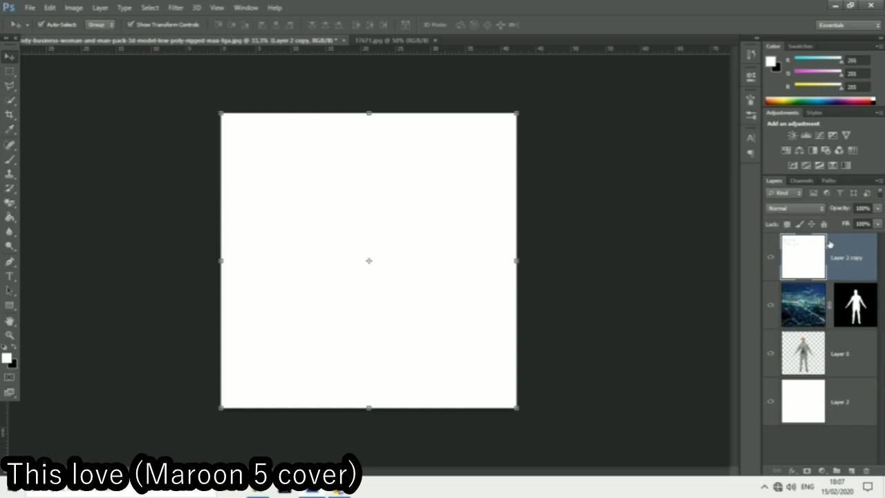
left_click(814, 301)
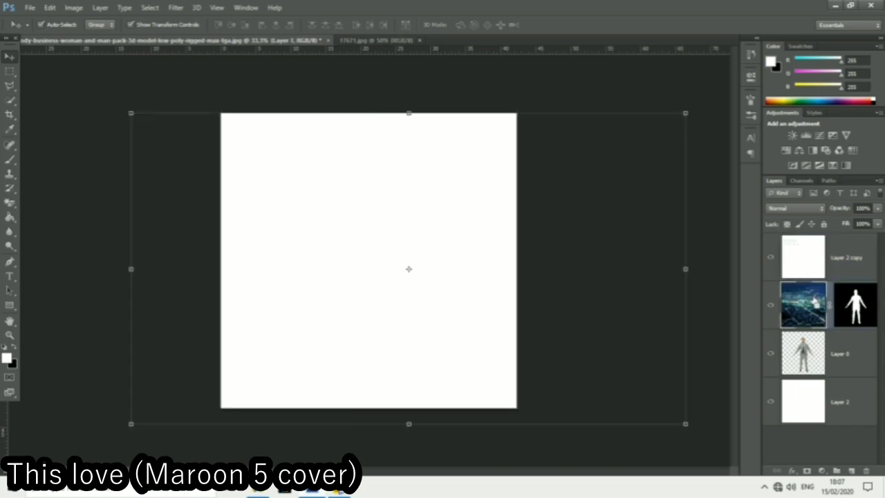
Duplicate the masked city-photo layer and delete the copy's layer mask.
key("ctrl+j")
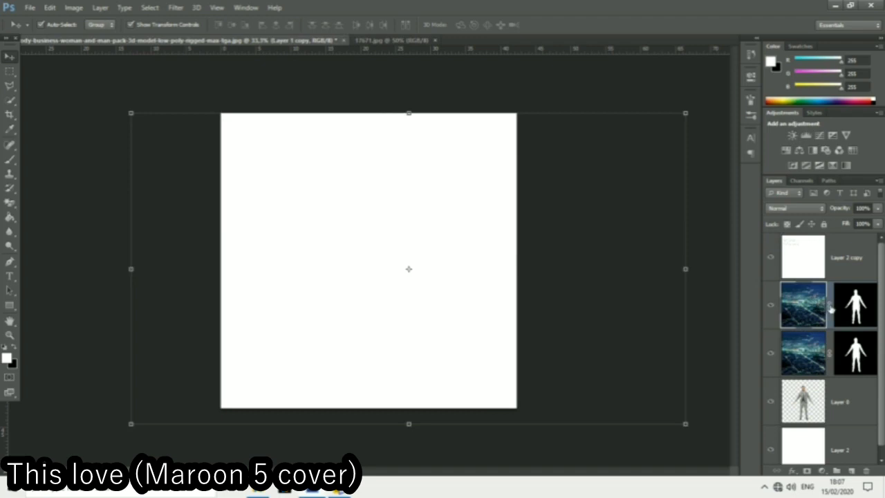
right_click(830, 308)
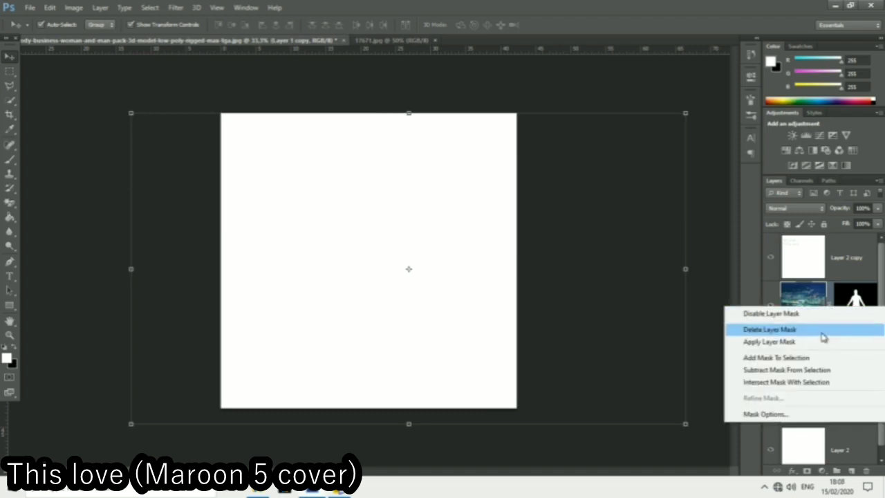
left_click(821, 330)
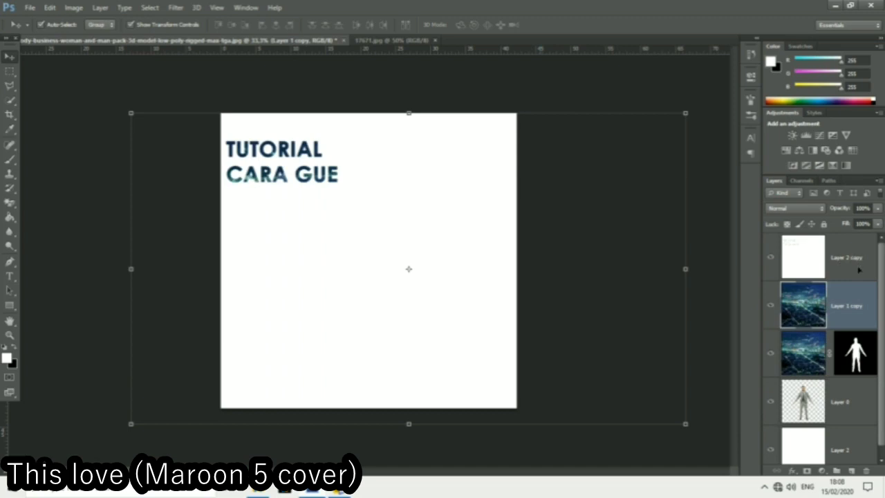
Select Layer 2 copy together with Layer 1 copy and bring up their layer options.
left_click(847, 257)
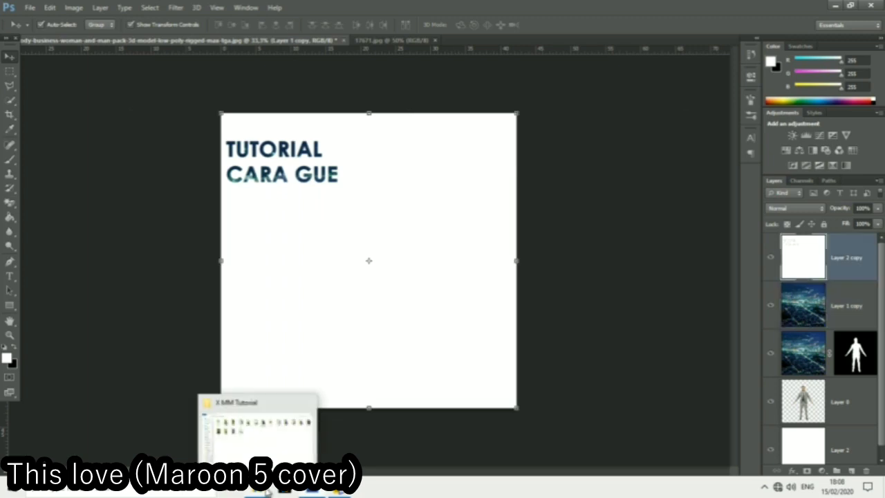
left_click(855, 312, "shift")
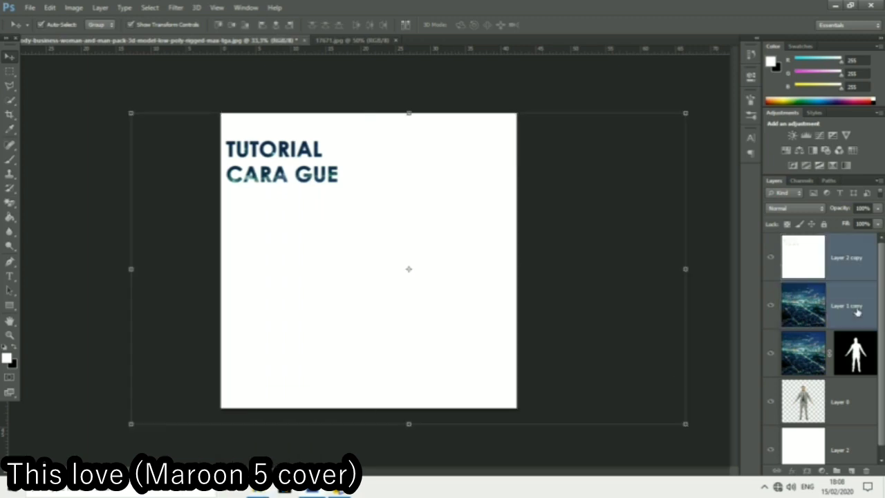
right_click(855, 311)
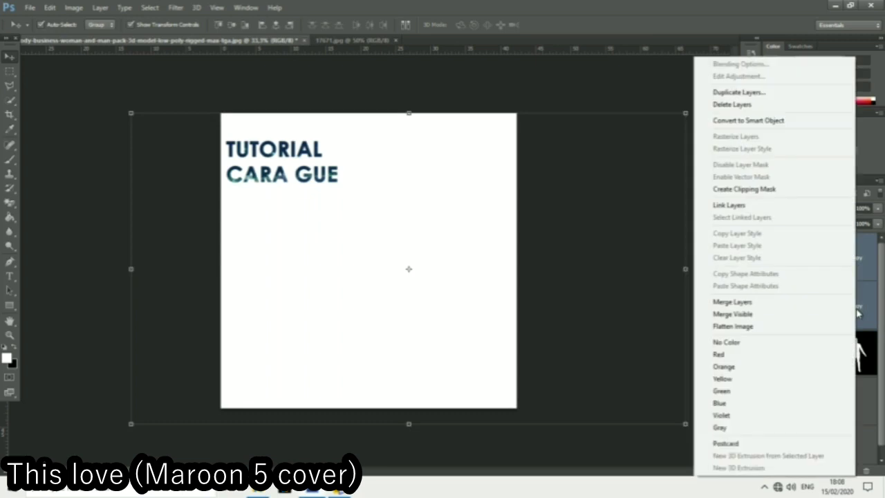
Merge Layer 2 copy with Layer 1 copy, then mask the result to a rectangle around the title.
left_click(760, 303)
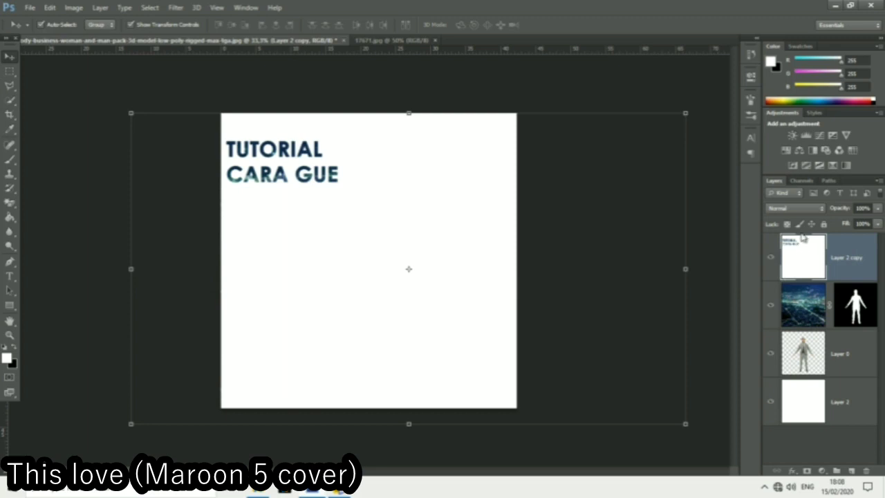
left_click(10, 71)
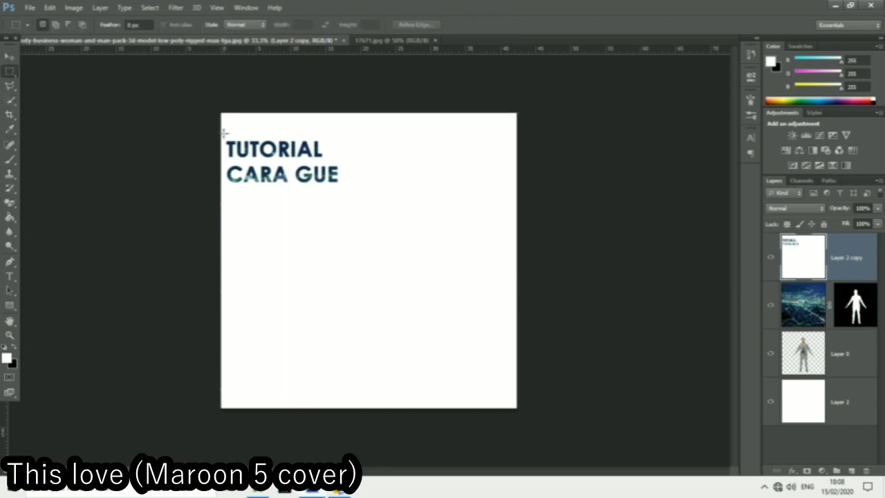
left_click_drag(223, 133, 341, 192)
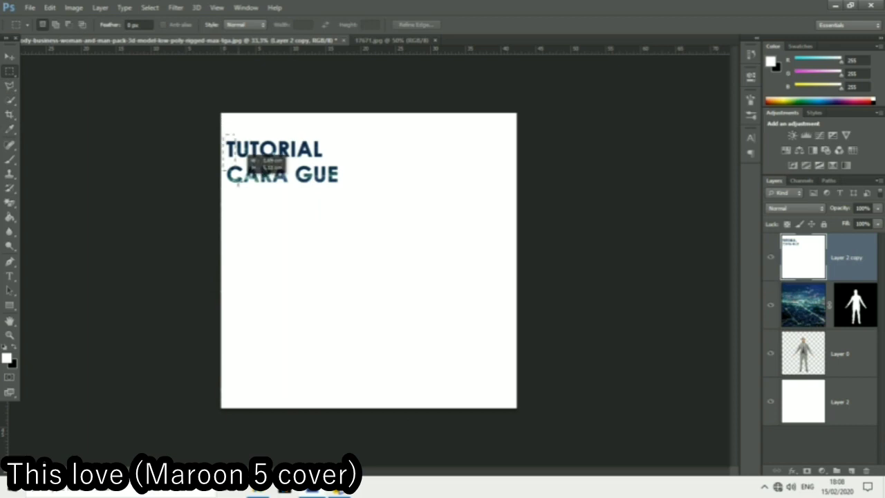
left_click(342, 192)
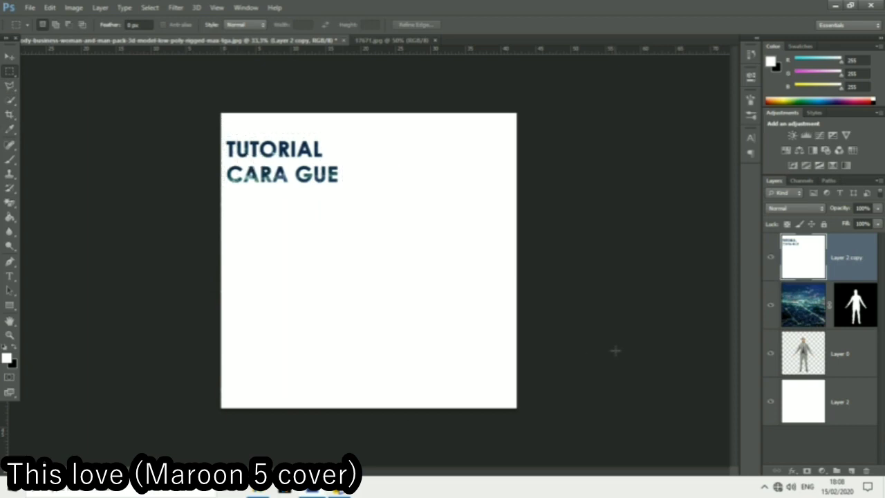
left_click(807, 471)
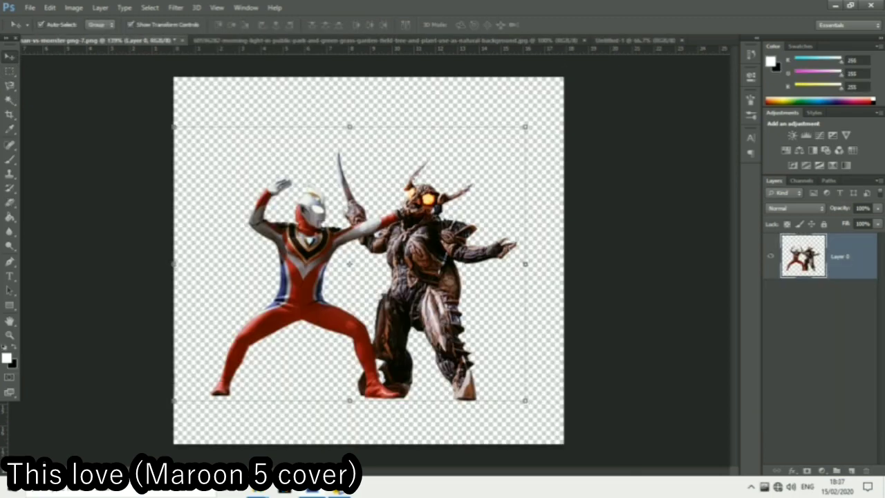
Drag the Ultraman-and-monster layer into Untitled-1, then bring up the Open dialog at Downloads.
left_click_drag(443, 249, 633, 49)
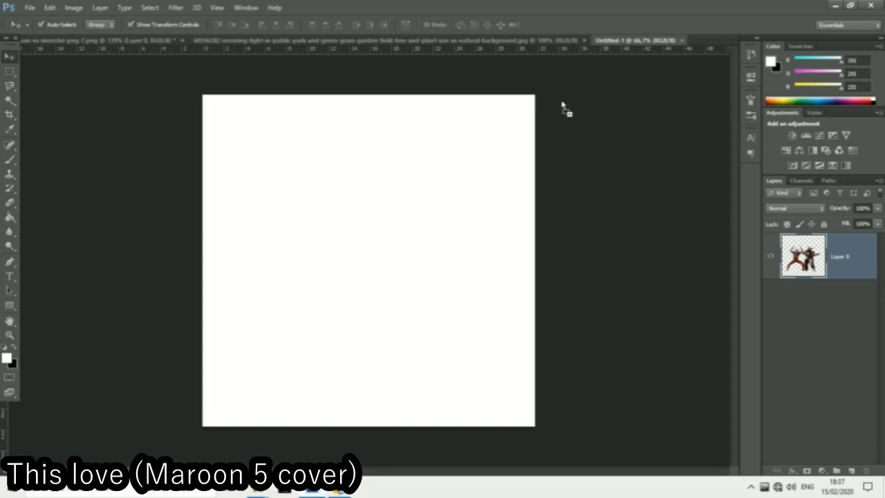
left_click_drag(632, 42, 332, 243)
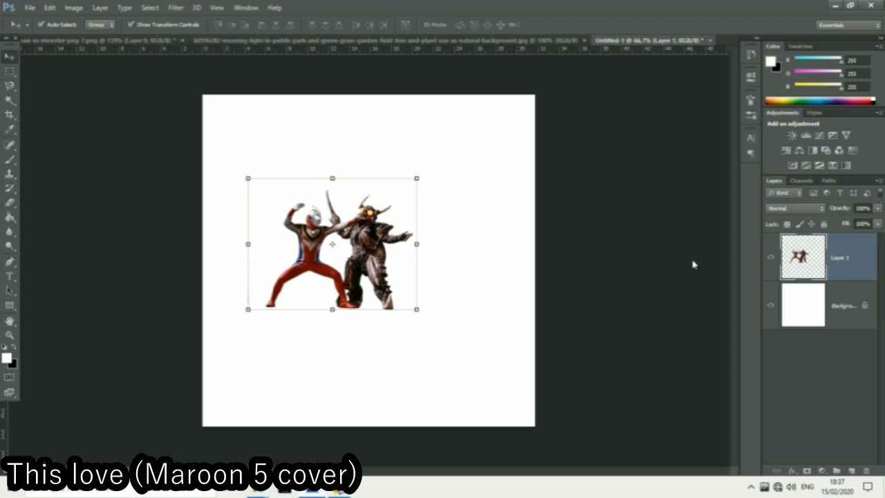
key("ctrl+o")
scroll(444, 324, "down", 5)
scroll(444, 325, "down", 5)
scroll(444, 325, "down", 5)
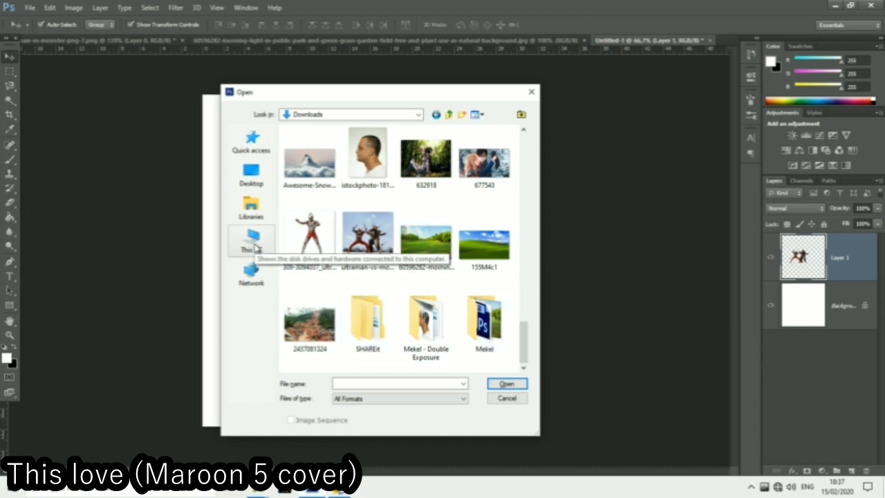
Open the Mekel folder and view its files as extra large thumbnails.
double_click(483, 314)
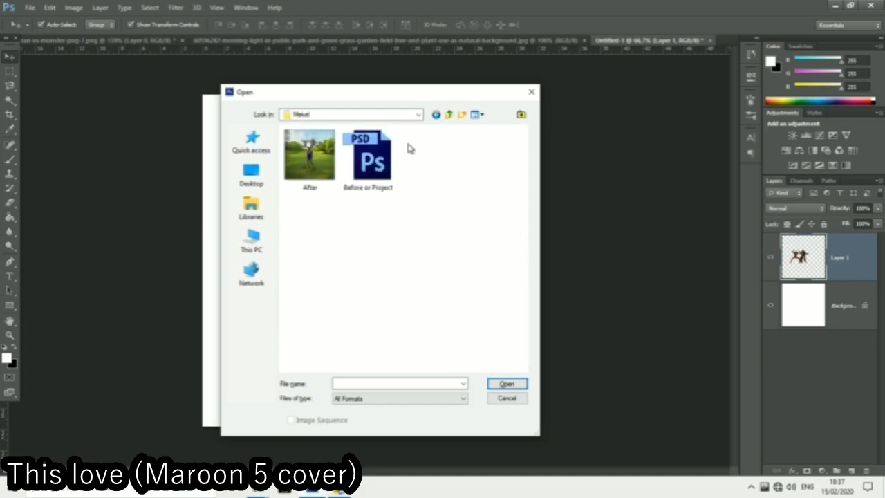
right_click(468, 213)
mouse_move(483, 213)
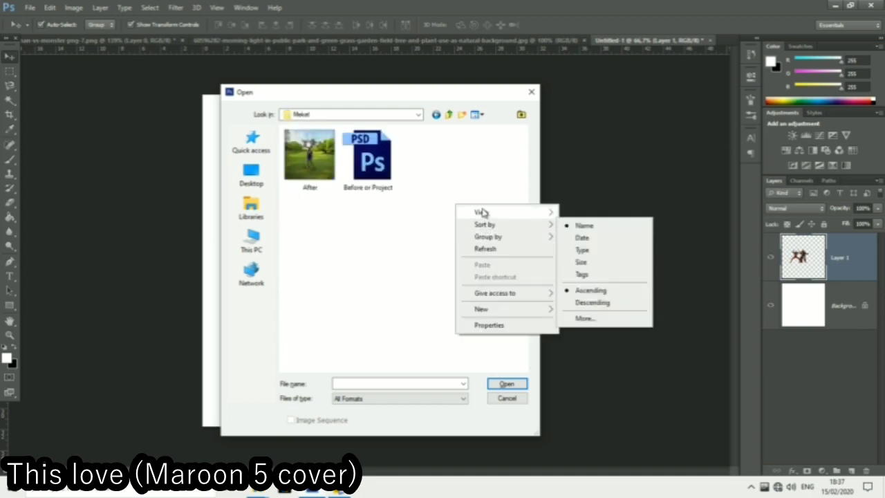
left_click(580, 212)
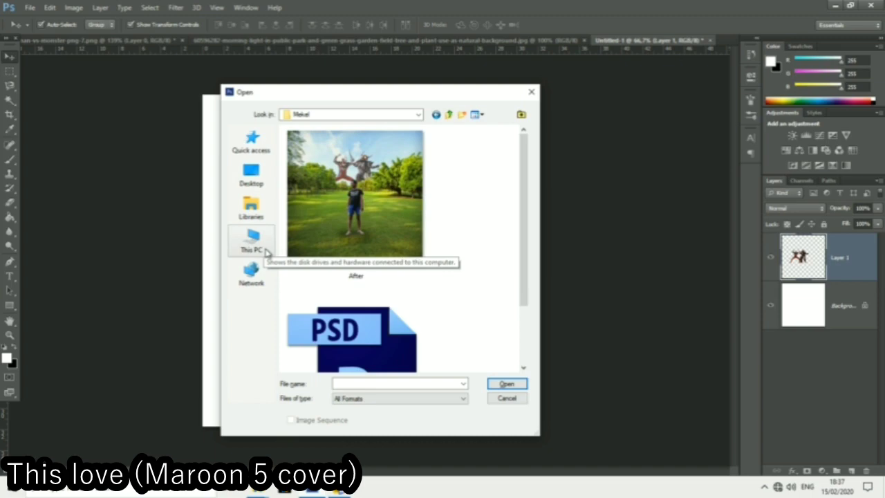
Open the standing-man PNG from Local Disk (E:) > Windows10Upgrade.
left_click(270, 254)
scroll(373, 301, "down", 3)
double_click(379, 304)
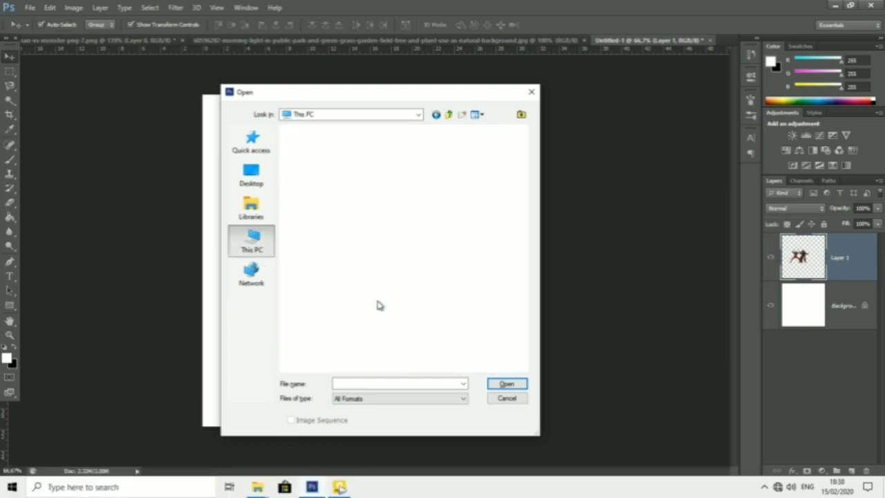
scroll(384, 302, "down", 5)
scroll(384, 302, "up", 5)
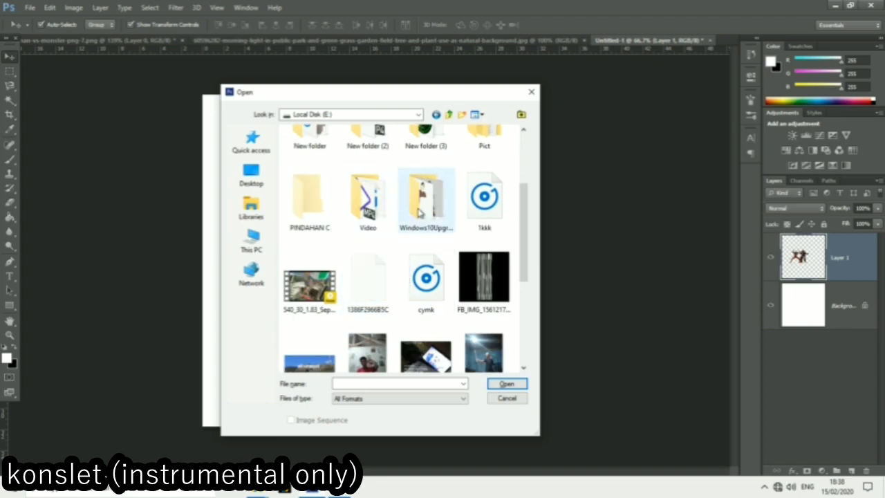
double_click(421, 204)
scroll(422, 214, "down", 5)
scroll(422, 213, "down", 3)
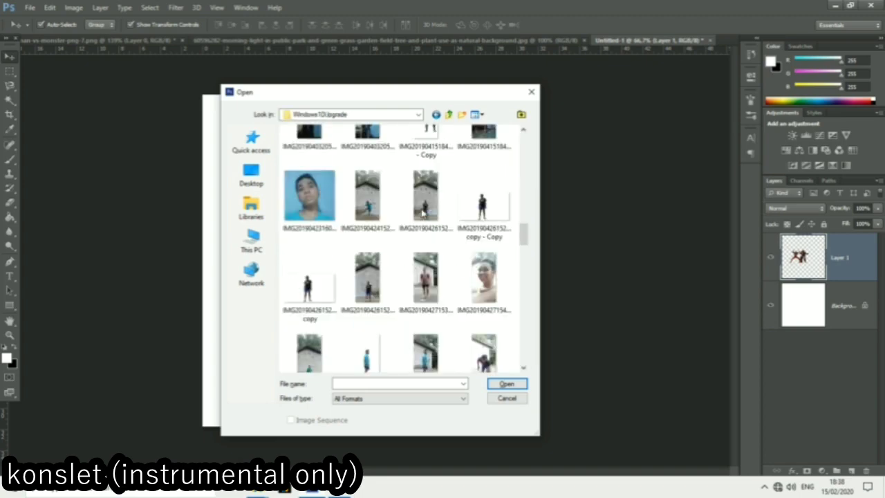
left_click(488, 212)
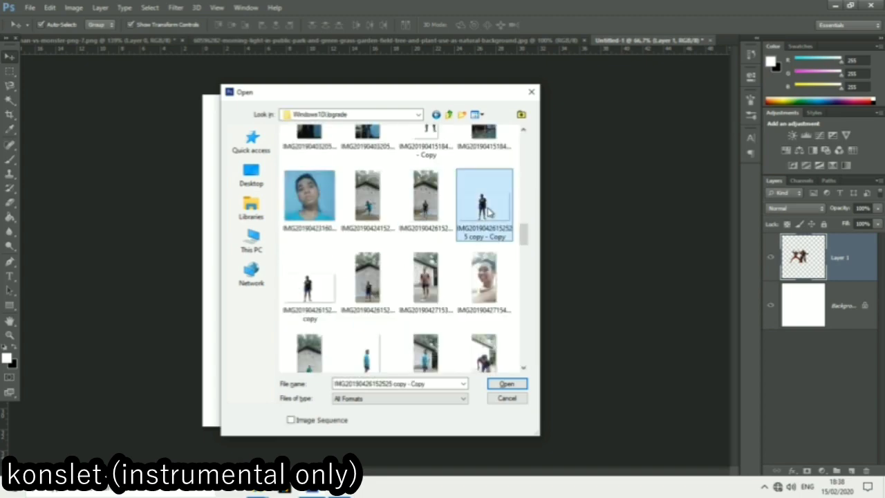
double_click(494, 209)
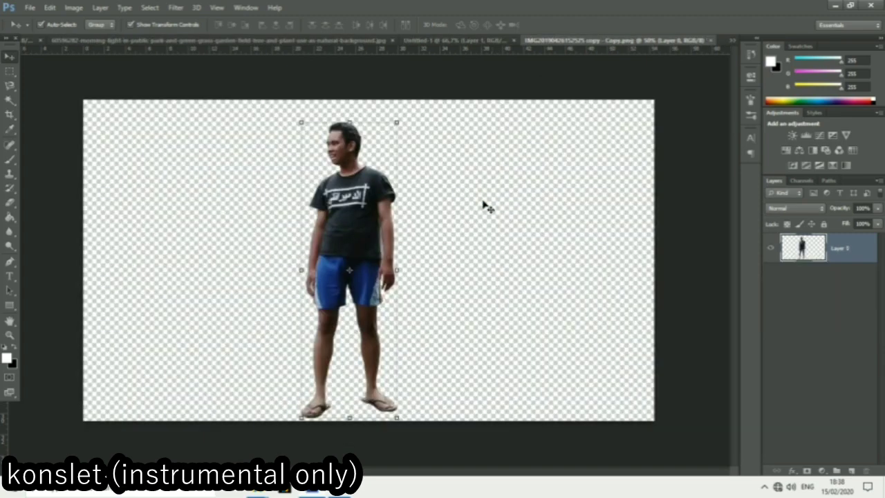
Drag the cut-out man and the park photo into Untitled-1, closing the man's file.
left_click_drag(391, 149, 464, 47)
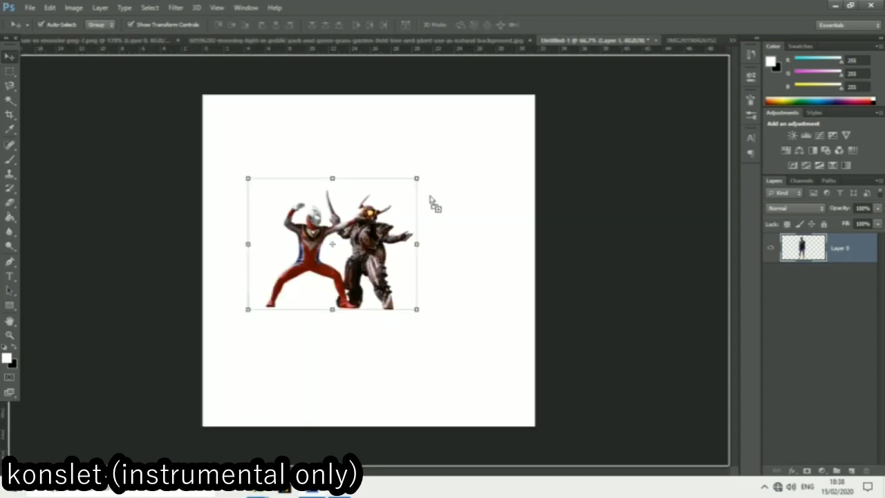
left_click_drag(464, 46, 428, 208)
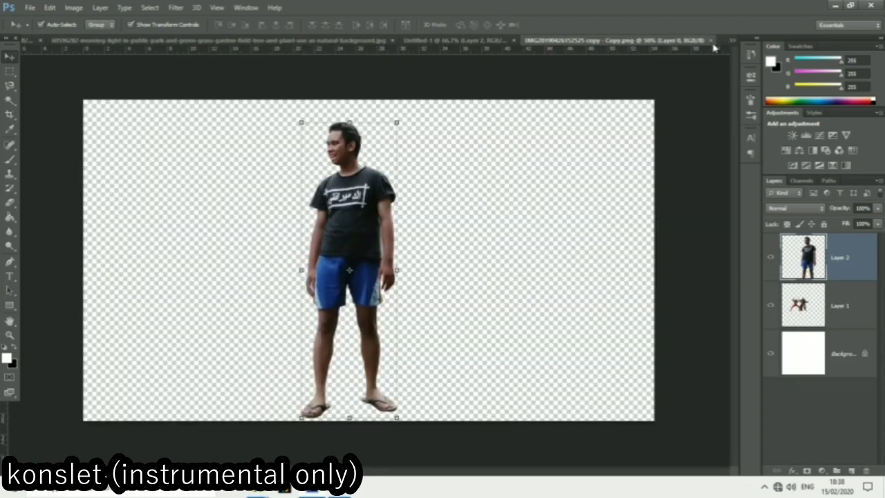
left_click(709, 42)
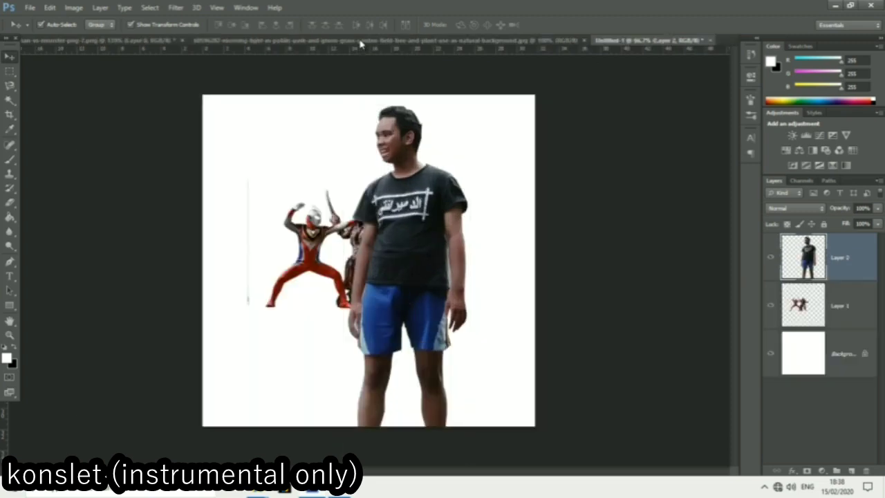
left_click(363, 43)
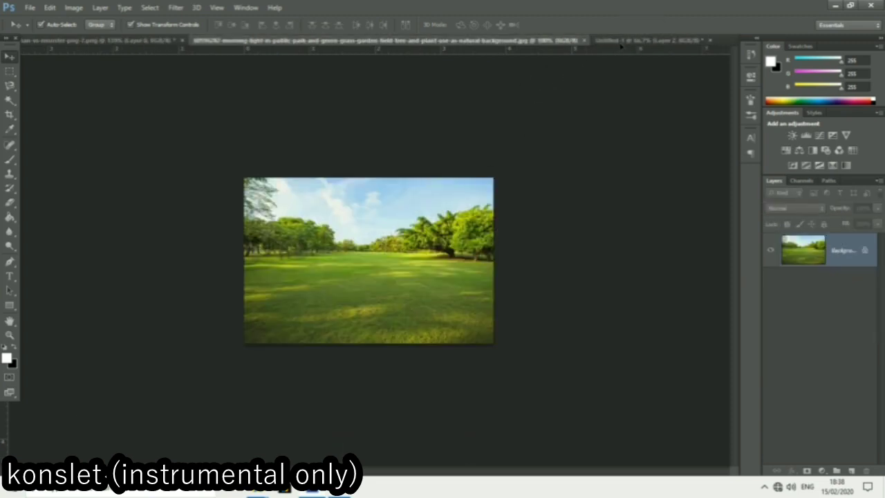
mouse_move(620, 46)
left_mouse_down()
mouse_move(457, 239)
mouse_move(538, 228)
left_mouse_up()
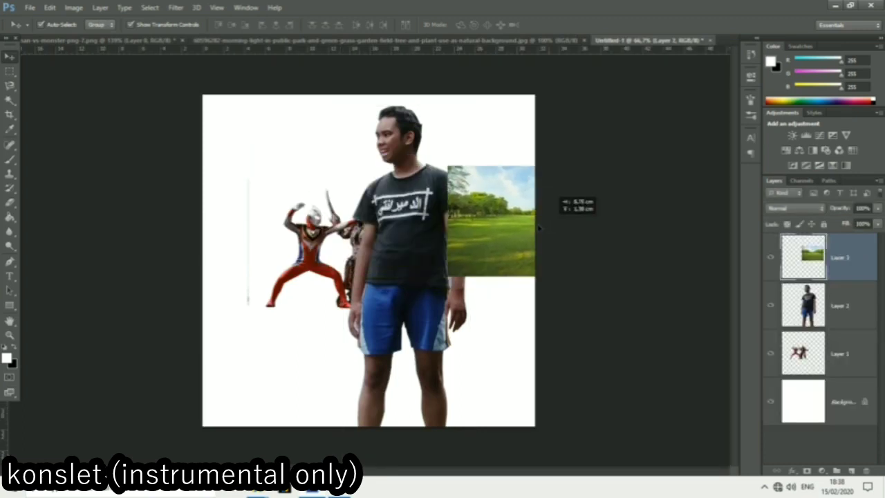
Erase the stray vertical line beside the hero on the hero-and-monster layer.
left_click(332, 243)
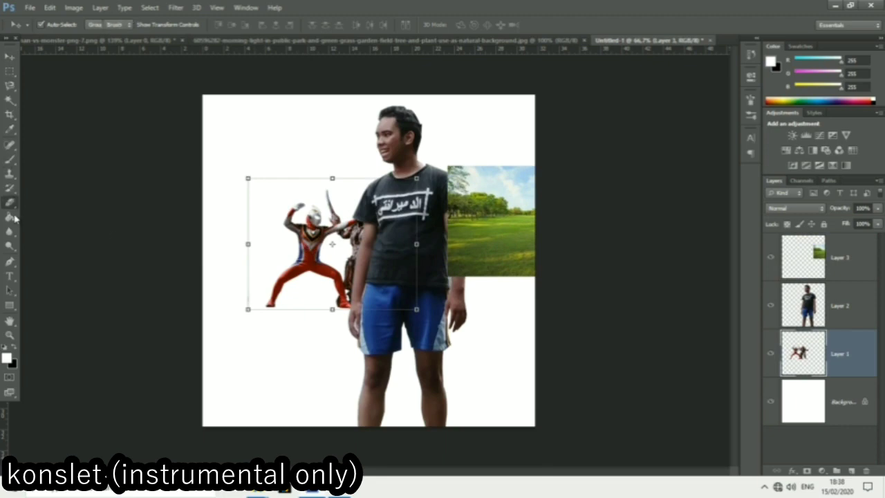
left_click(10, 202)
left_click(239, 192)
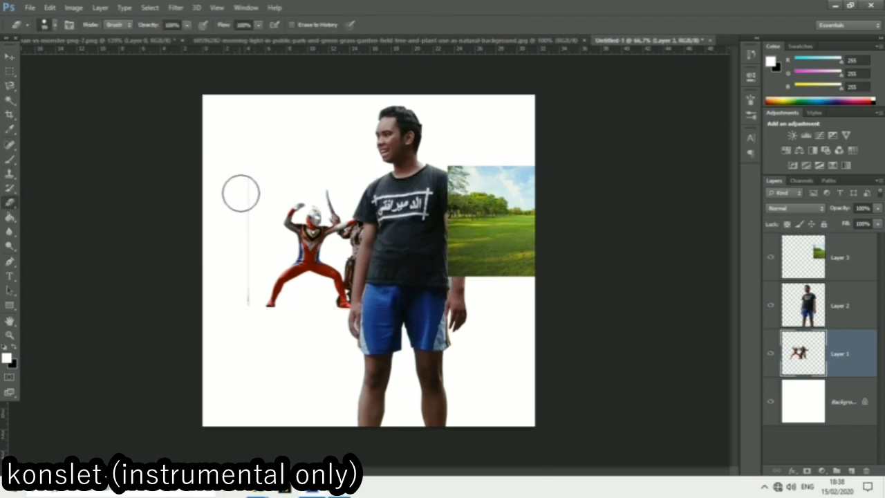
left_click_drag(237, 272, 237, 310)
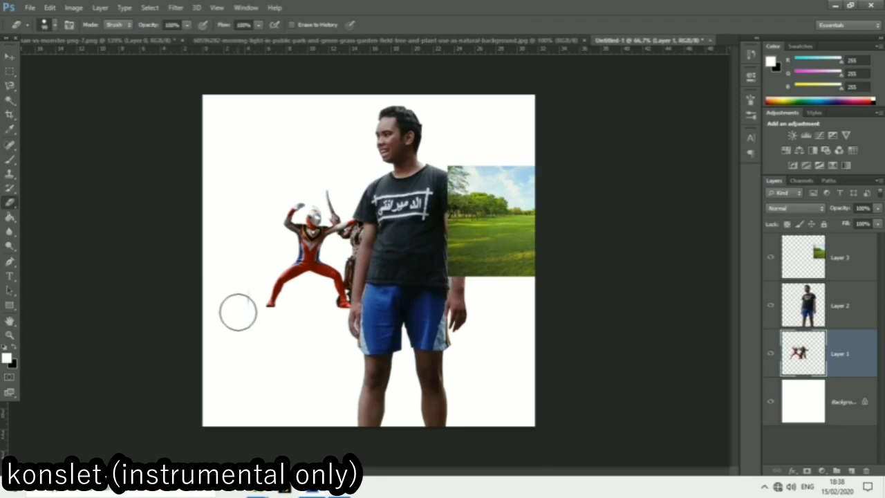
Snap the park photo (Layer 3) to the top-left corner and scale it to cover the canvas.
left_click(11, 57)
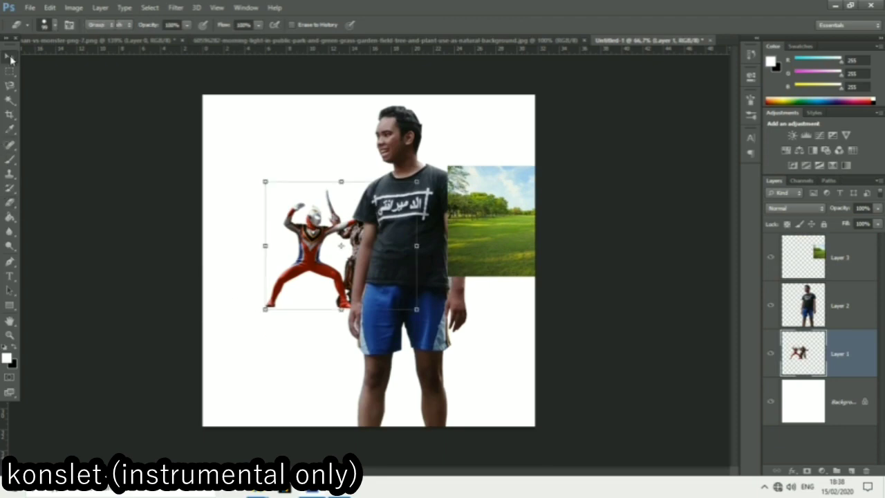
left_click(504, 242)
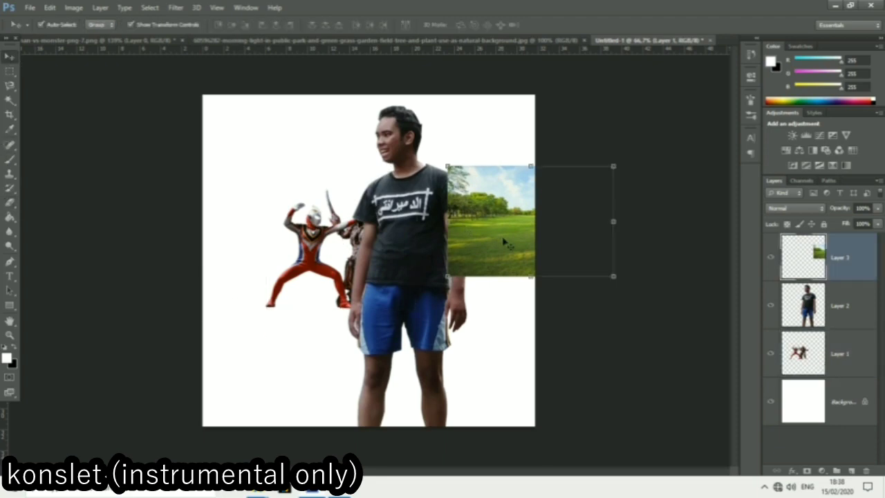
left_click_drag(492, 235, 261, 164)
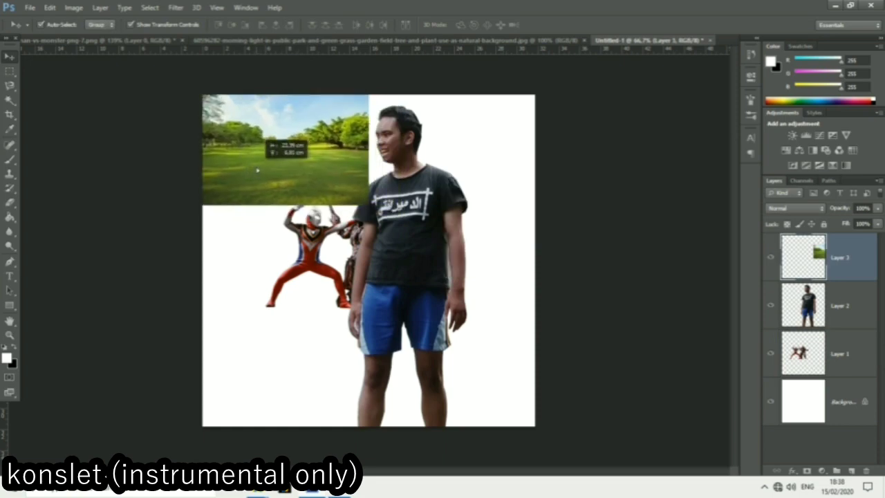
left_click_drag(261, 164, 247, 166)
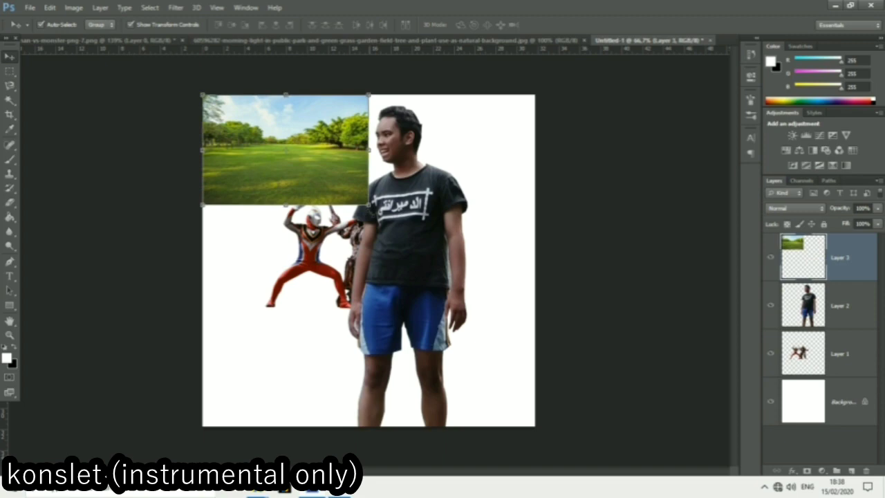
key("ctrl+t")
left_click_drag(368, 203, 535, 425)
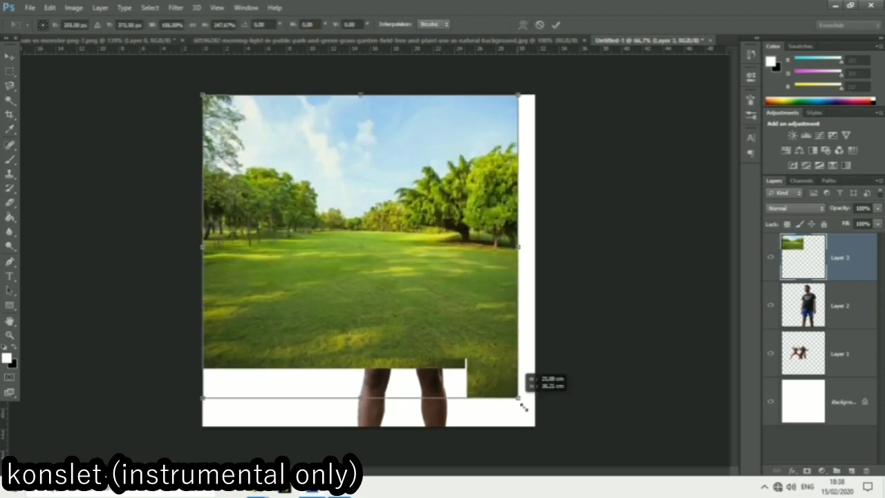
left_click_drag(535, 425, 538, 422)
left_click(556, 26)
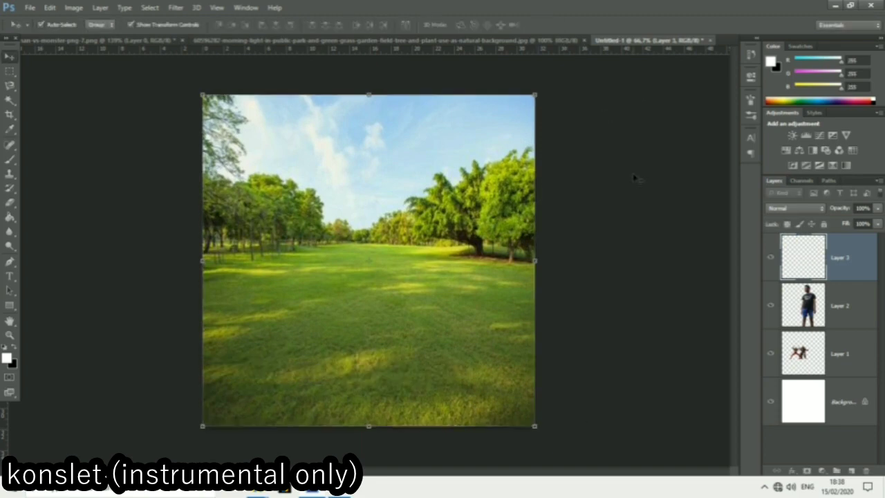
Move the hero-and-monster layer above the park photo and raise it higher on the canvas.
left_click(853, 323)
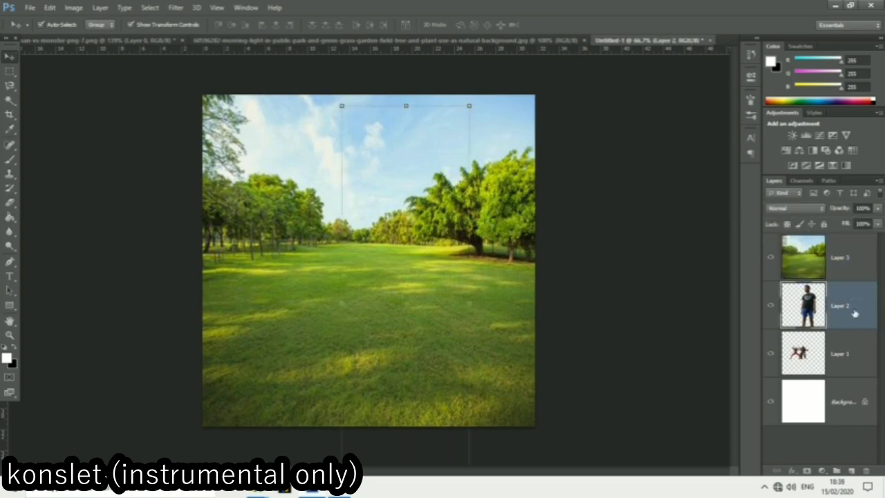
left_click(845, 366)
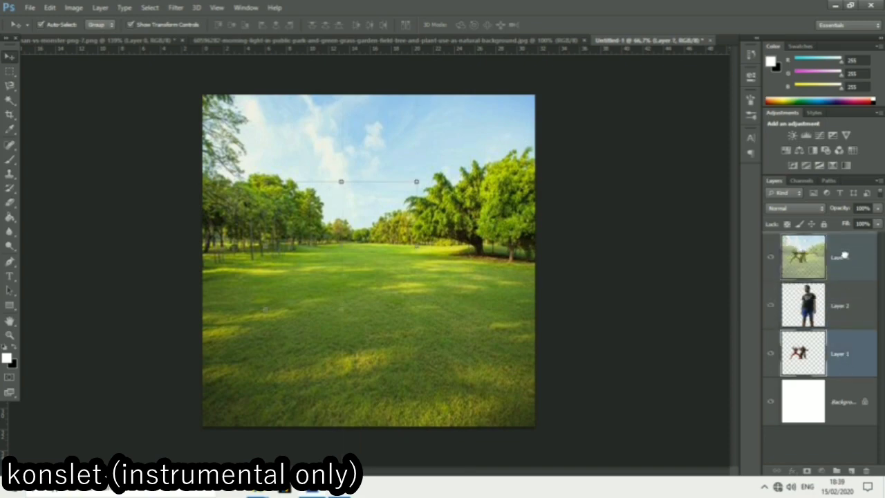
left_click_drag(845, 256, 830, 256)
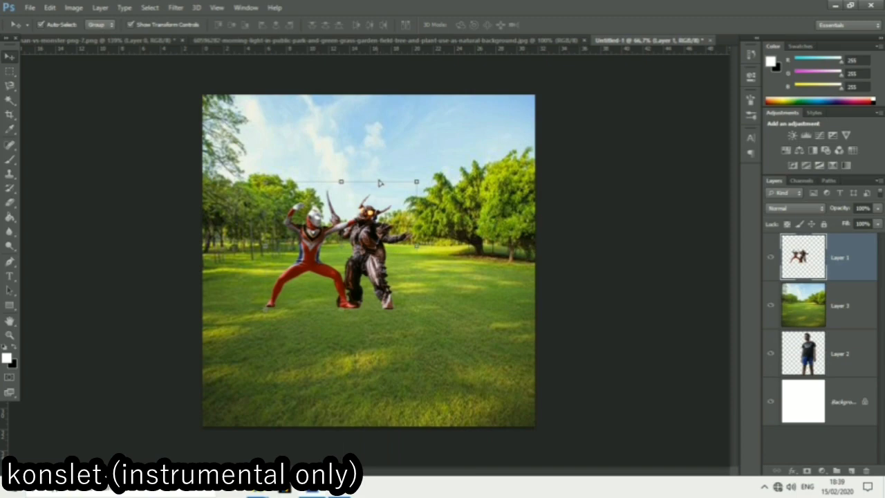
left_click_drag(379, 183, 380, 107)
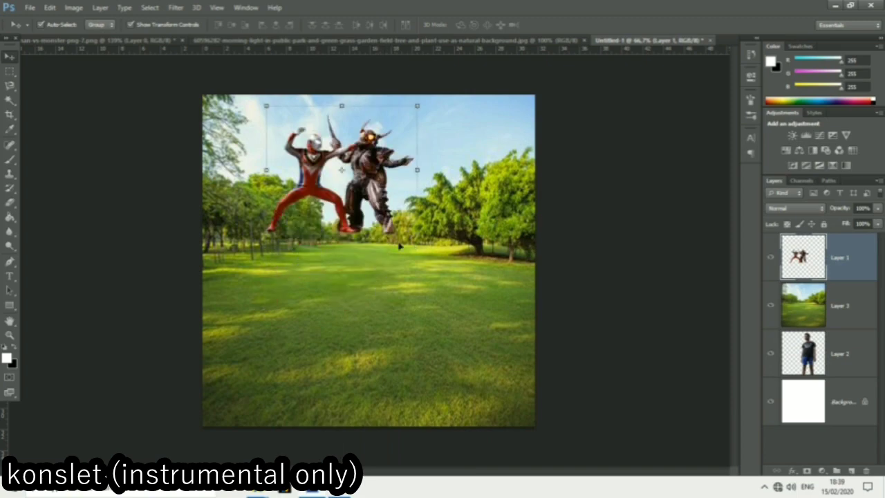
Scale the hero and monster to about 120% and nudge them up and right.
key("ctrl+t")
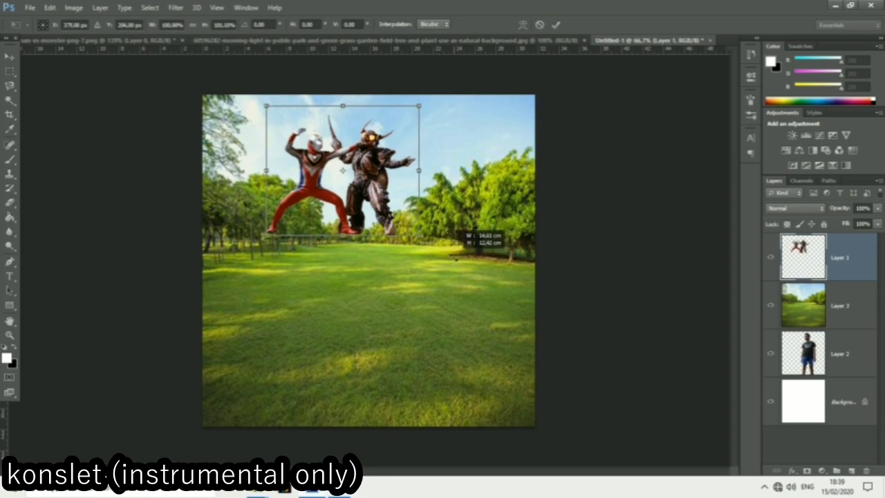
left_click_drag(417, 228, 448, 259)
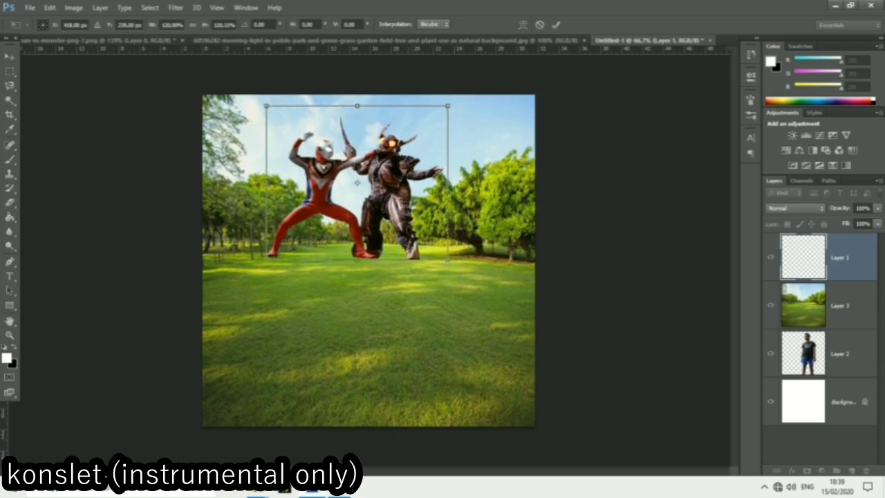
left_click_drag(409, 223, 419, 211)
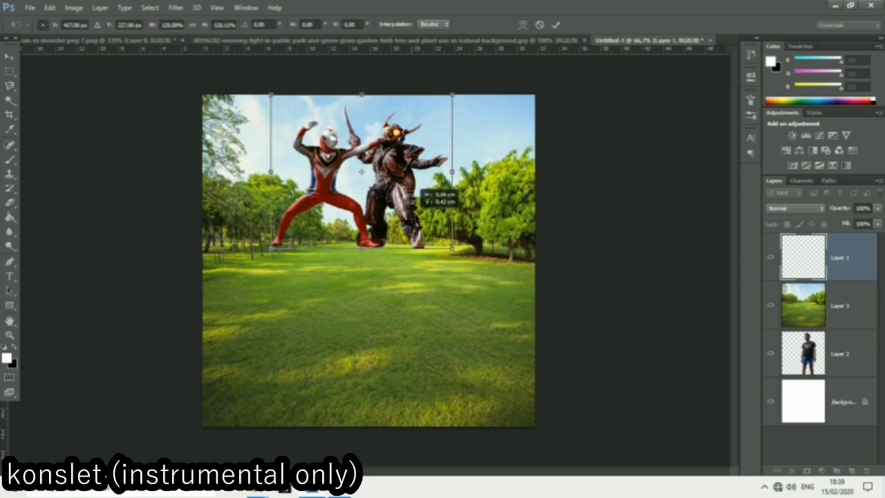
left_click_drag(419, 209, 421, 209)
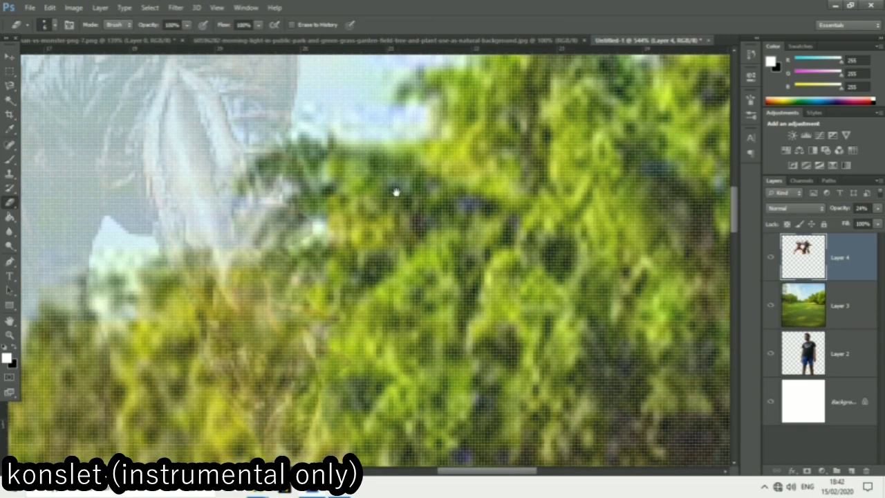
Lower the figure layer to 40% opacity and erase the monster's leg where trees overlap.
scroll(395, 192, "left", 1)
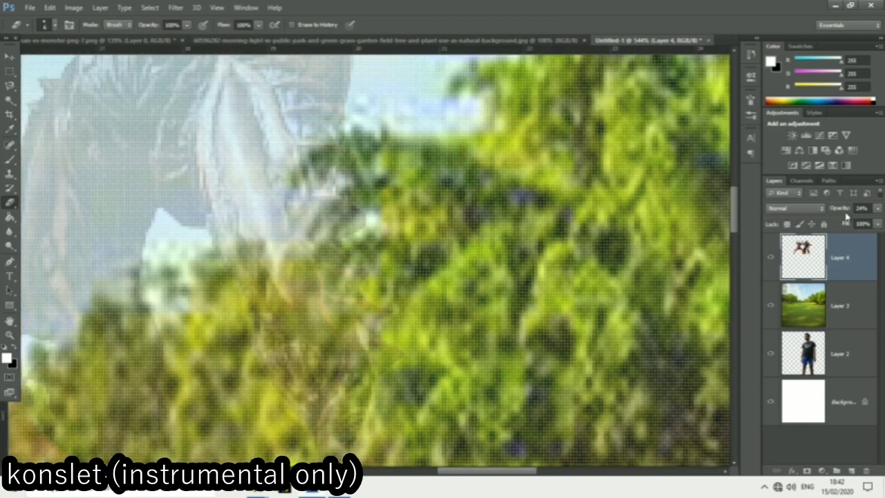
left_click_drag(838, 213, 847, 213)
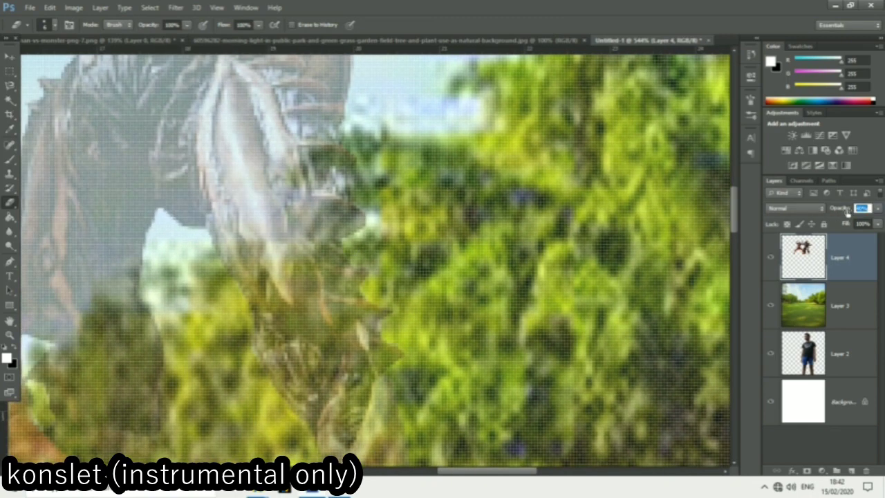
key("Return")
mouse_move(288, 230)
left_mouse_down()
mouse_move(229, 250)
mouse_move(269, 263)
mouse_move(358, 250)
mouse_move(325, 254)
left_mouse_up()
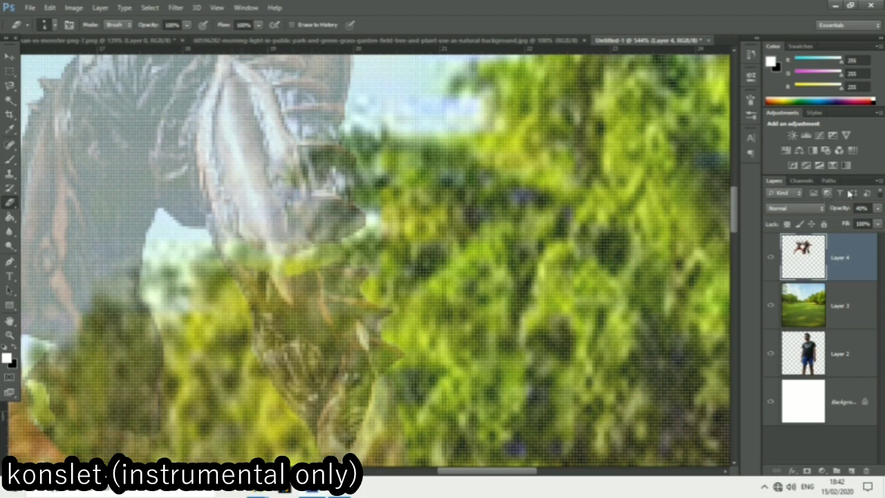
Restore the figure layer to 100% opacity and erase more of the leg's left edge.
left_click(861, 207)
type("100")
key("Return")
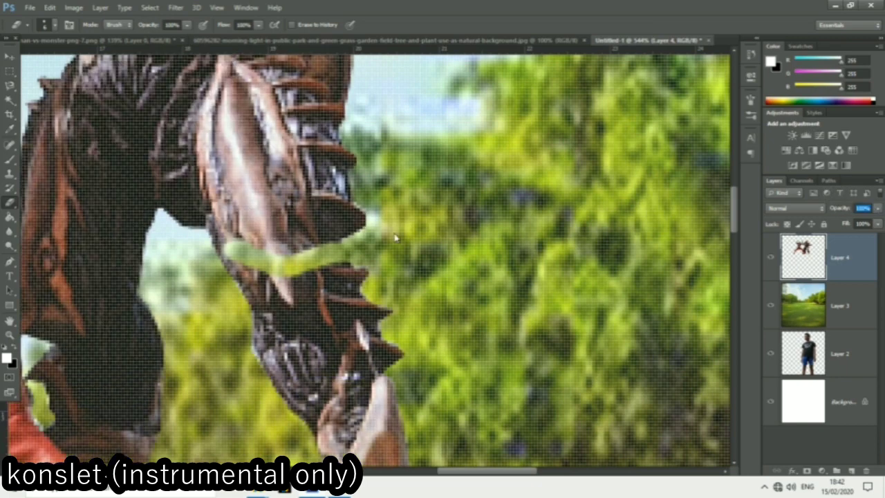
mouse_move(234, 247)
left_mouse_down()
mouse_move(219, 259)
mouse_move(468, 205)
left_mouse_up()
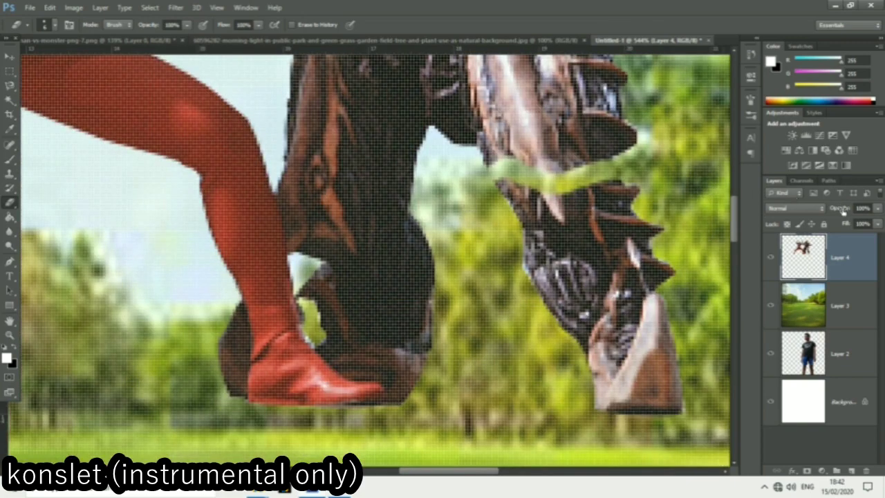
Drop the figure layer to 37% opacity and erase the shorts and figures over the trees.
left_click_drag(841, 211, 809, 221)
key("Return")
mouse_move(372, 223)
left_mouse_down()
mouse_move(349, 273)
mouse_move(276, 329)
mouse_move(239, 322)
mouse_move(227, 346)
mouse_move(262, 327)
left_mouse_up()
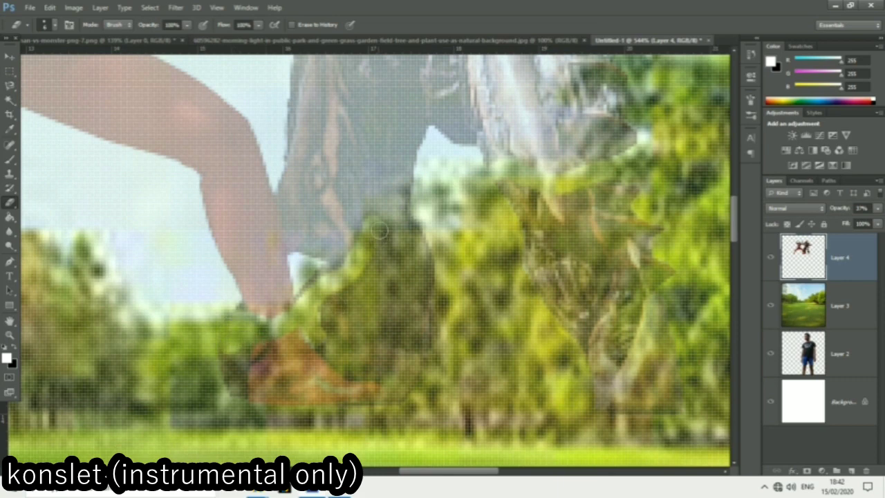
left_click_drag(408, 224, 416, 226)
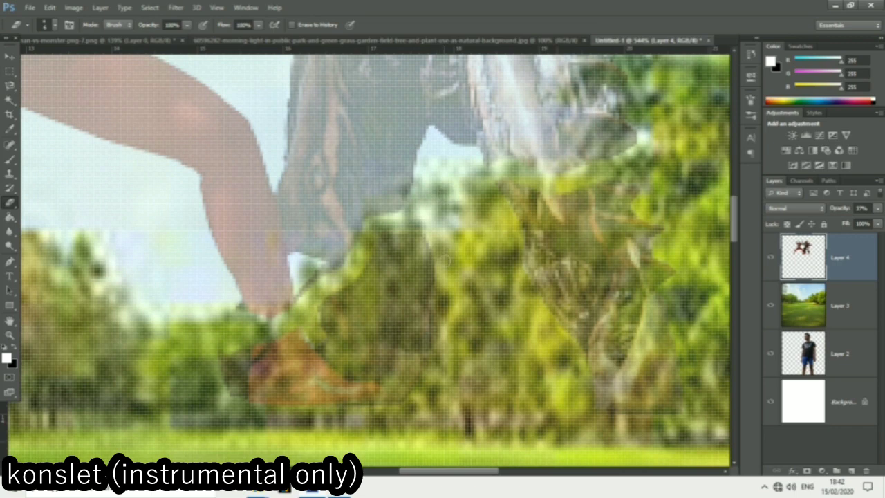
scroll(448, 258, "down", 2)
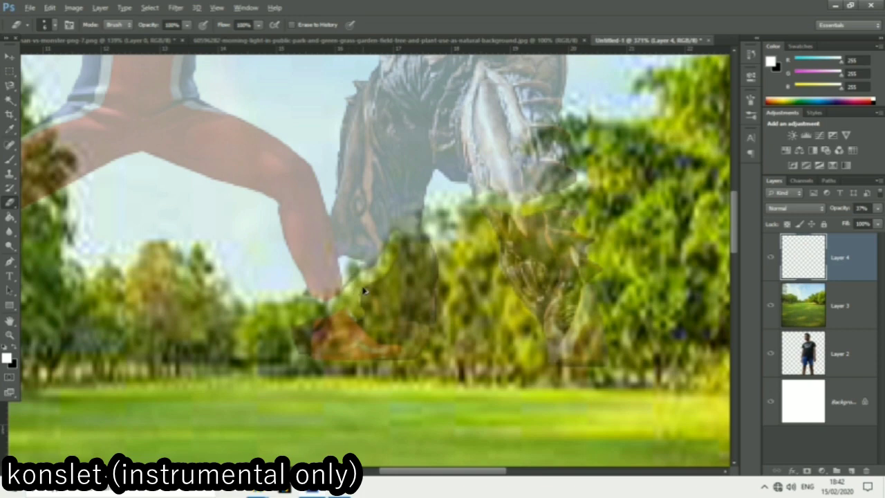
Erase the lower leg and the orange boot by the hero's foot with a resized eraser.
left_click_drag(401, 235, 364, 291)
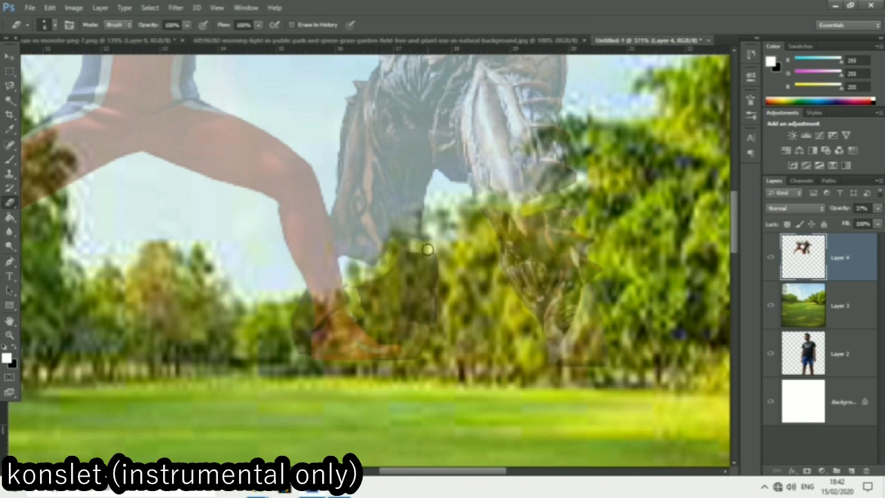
key("alt")
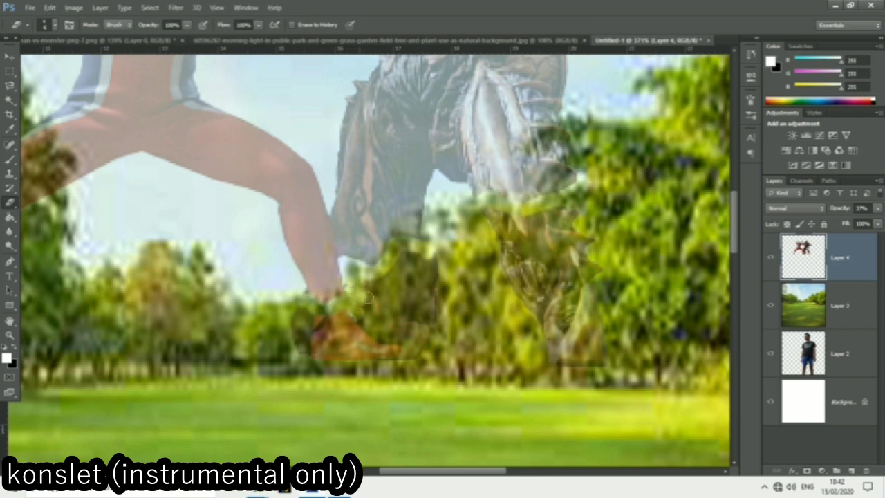
right_click(385, 303, "alt")
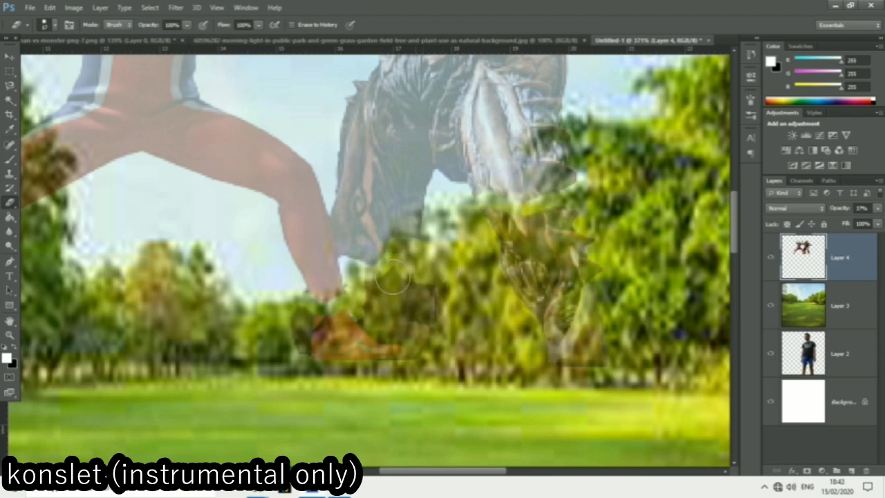
left_click_drag(306, 320, 404, 307)
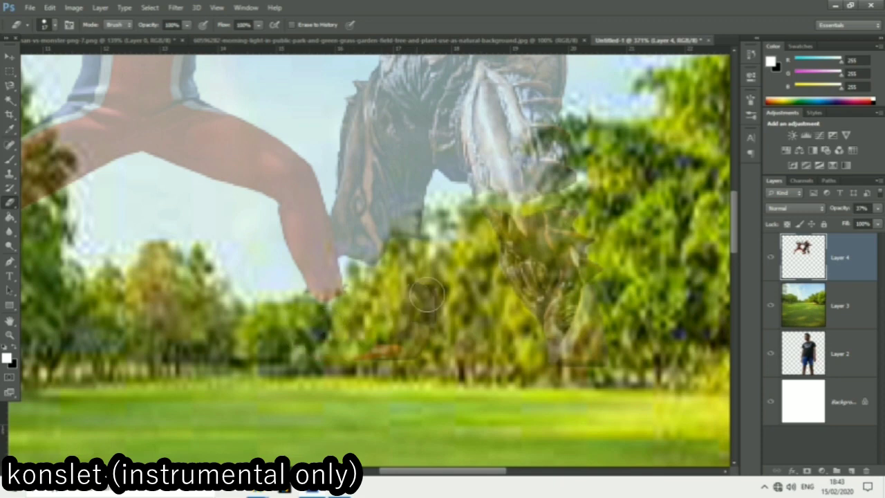
left_click_drag(408, 349, 356, 361)
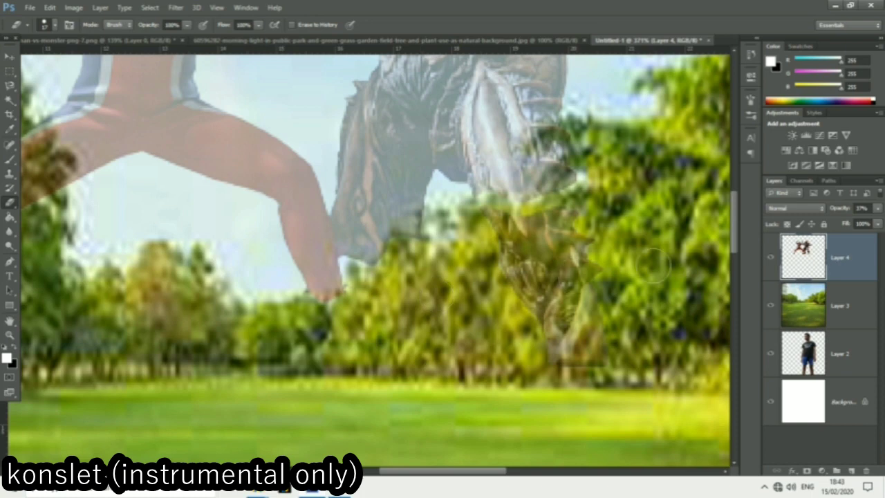
Set Layer 4 opacity to 44% and erase the monster's leg where it overlaps the trees.
left_click_drag(834, 213, 842, 213)
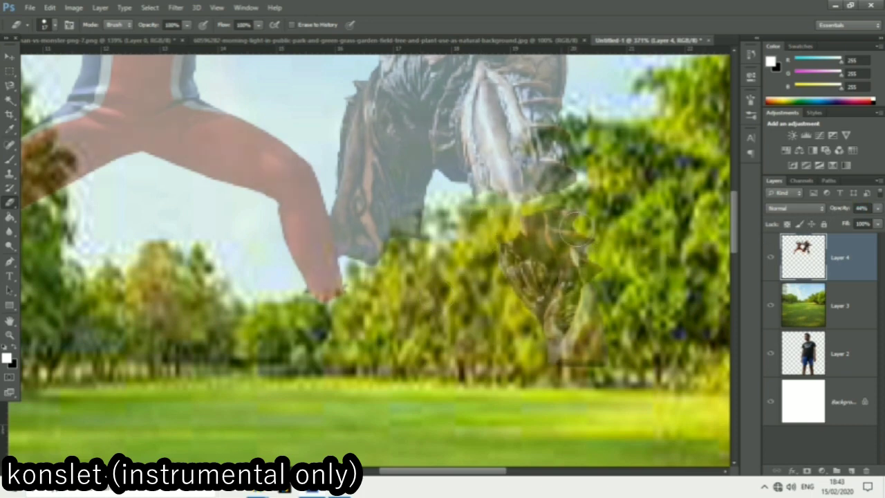
left_click_drag(485, 220, 578, 221)
left_click_drag(523, 253, 574, 352)
mouse_move(567, 323)
left_mouse_down()
mouse_move(614, 364)
mouse_move(593, 283)
left_mouse_up()
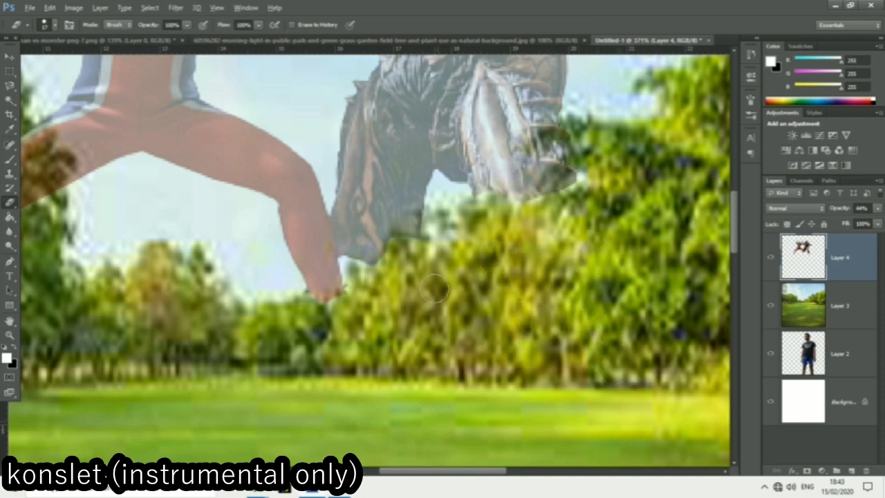
scroll(439, 290, "down", 1)
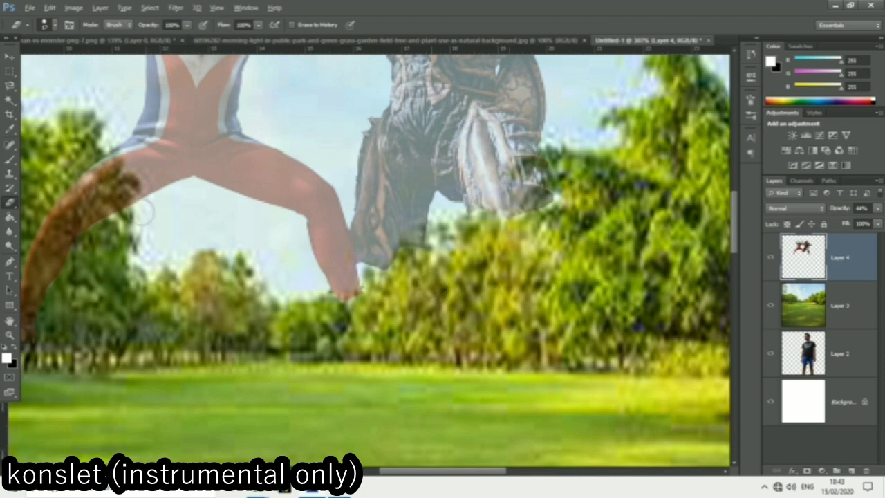
On Layer 4, erase the leg part overlapping the left-hand trees.
scroll(111, 183, "down", 1)
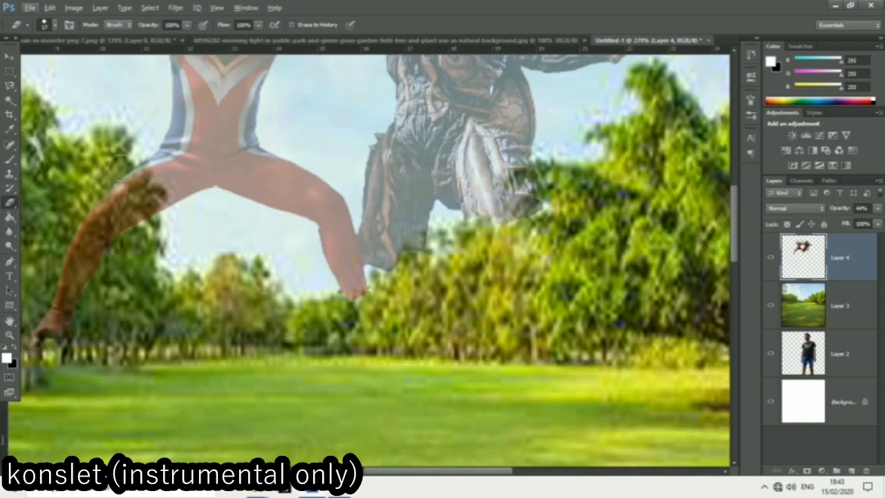
mouse_move(114, 166)
left_mouse_down()
mouse_move(138, 210)
mouse_move(117, 189)
mouse_move(42, 337)
mouse_move(53, 344)
mouse_move(119, 220)
left_mouse_up()
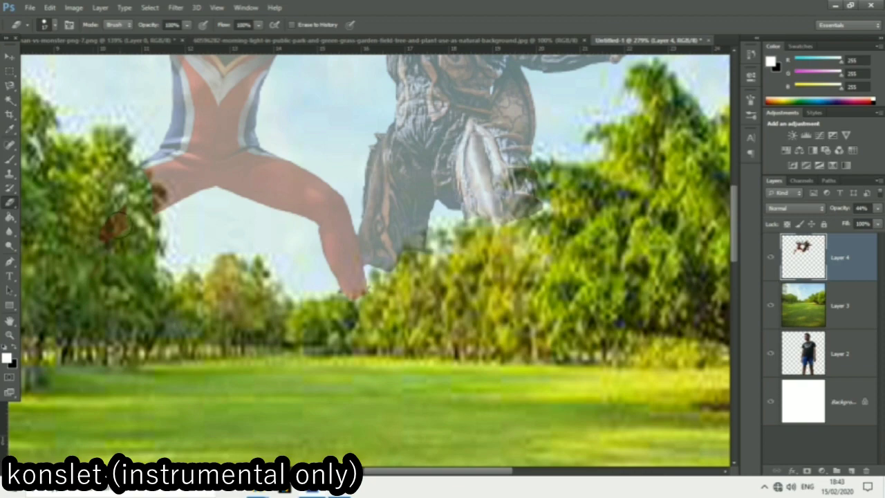
scroll(131, 209, "up", 1)
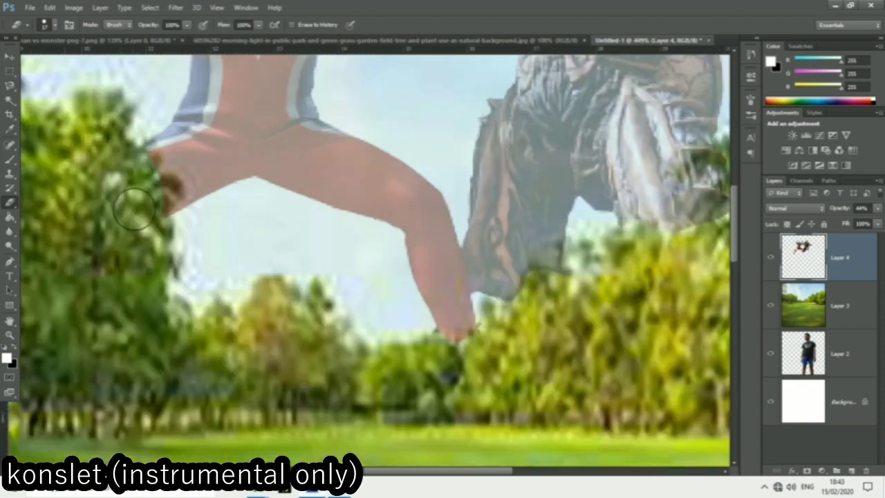
scroll(135, 208, "up", 1)
scroll(177, 189, "up", 1)
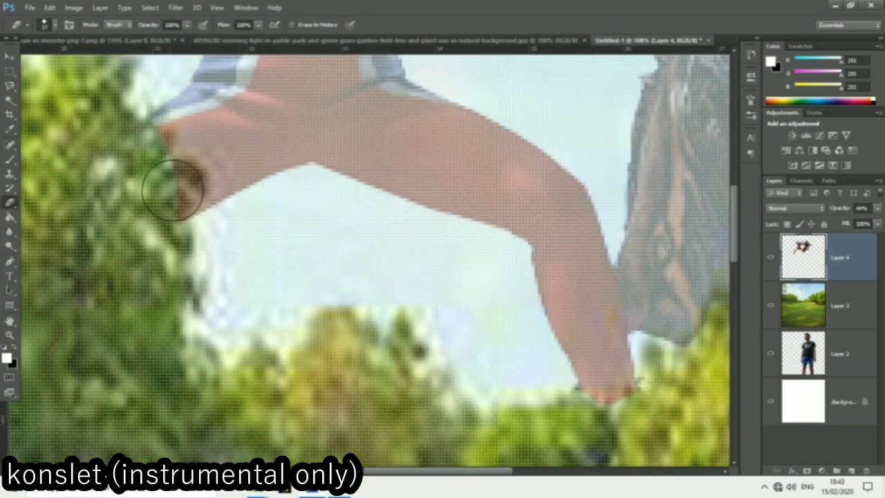
scroll(190, 173, "up", 1)
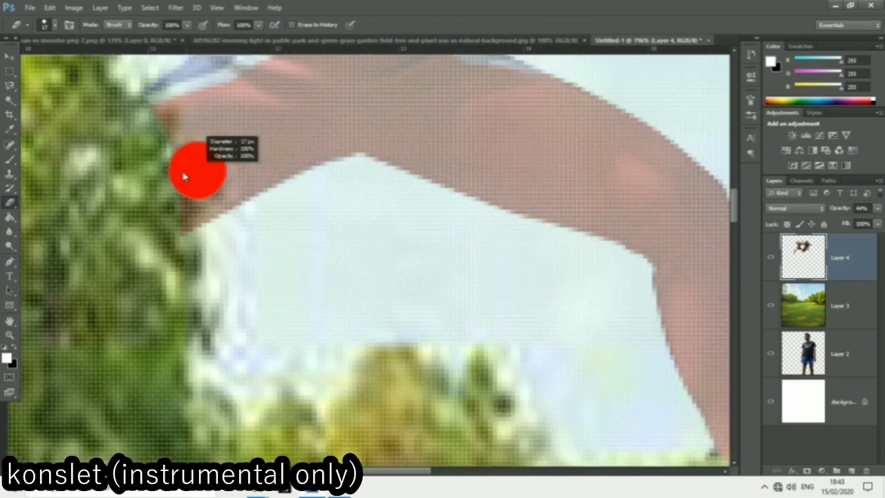
With a smaller eraser, remove the brown patch along the leg edge.
left_click_drag(170, 176, 166, 175)
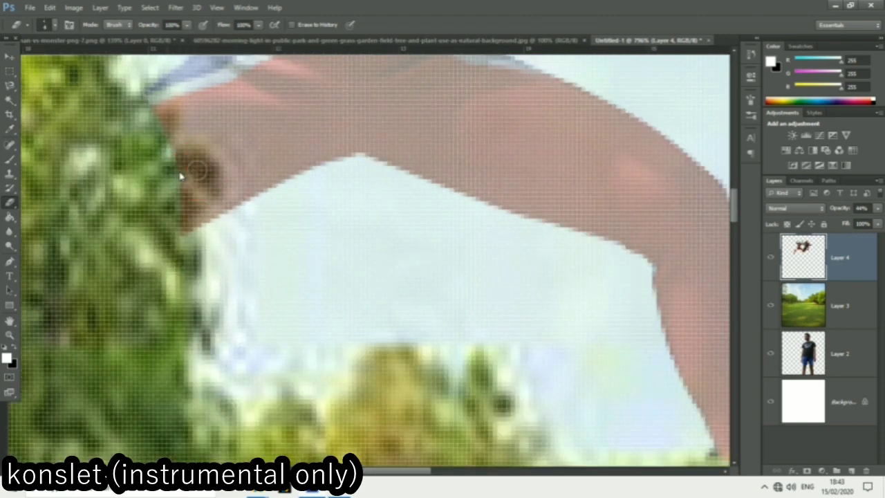
mouse_move(176, 162)
left_mouse_down()
mouse_move(210, 176)
mouse_move(172, 167)
left_mouse_up()
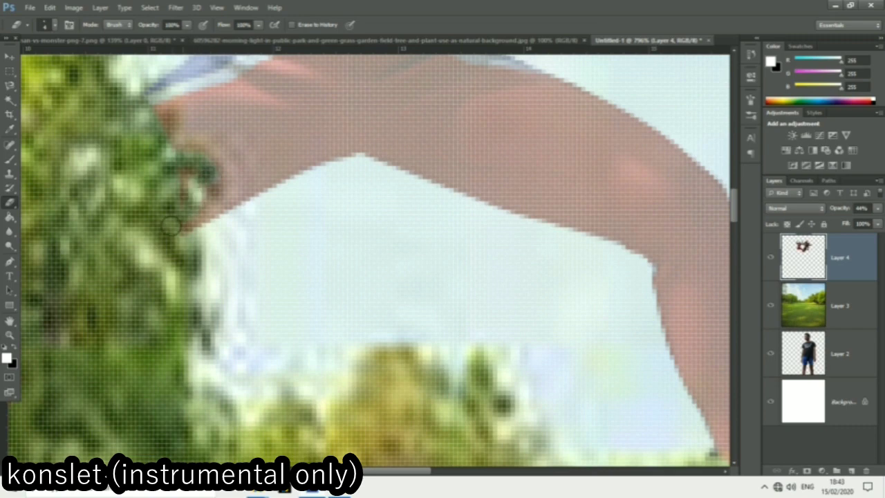
scroll(150, 171, "down", 2, "alt")
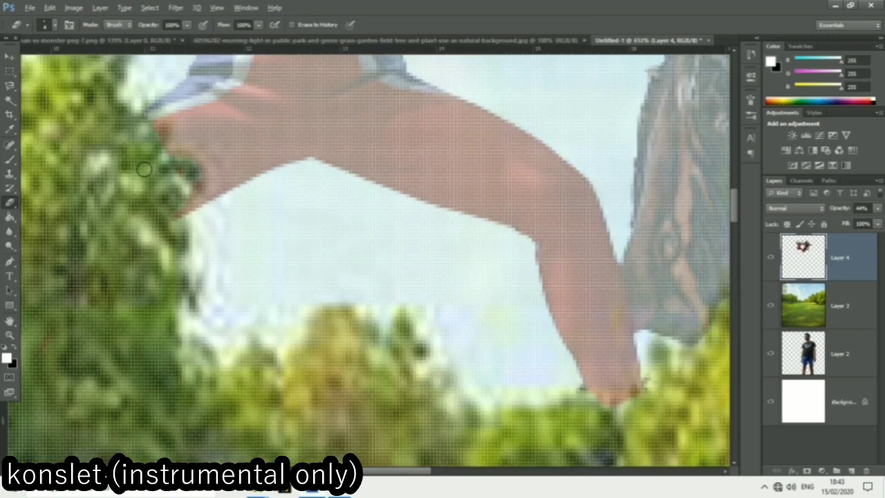
scroll(184, 242, "up", 1)
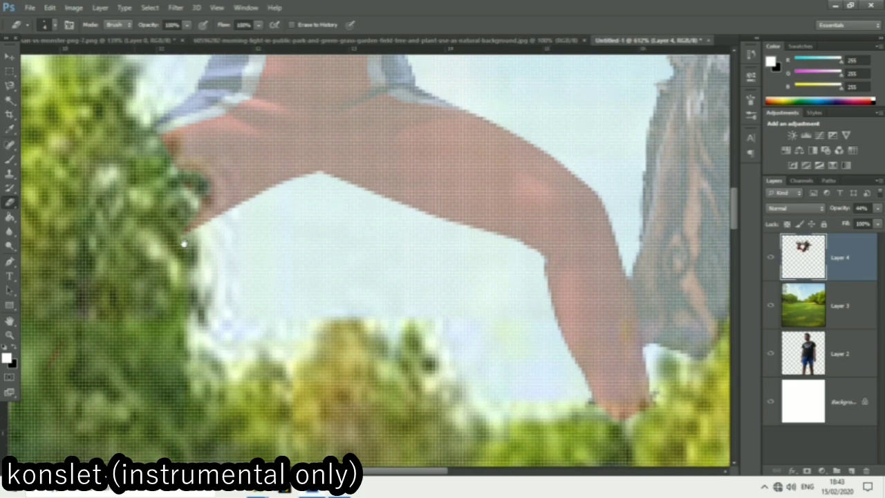
scroll(184, 246, "up", 3)
scroll(247, 270, "up", 1)
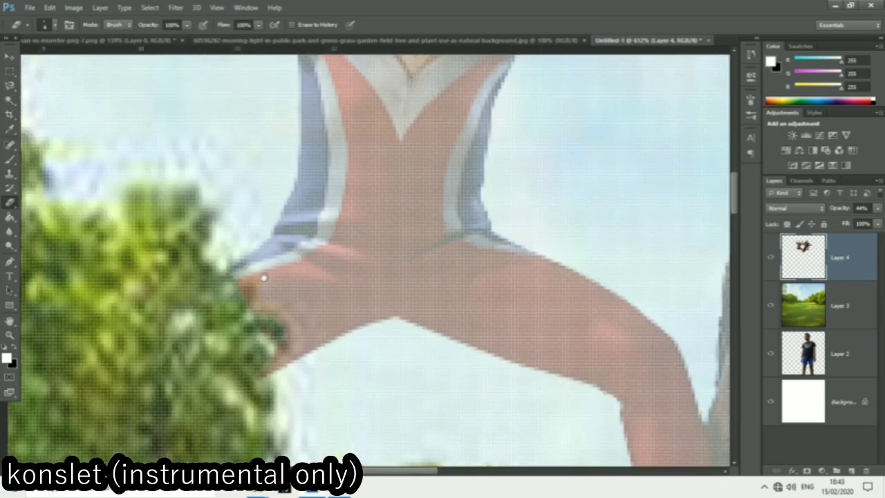
scroll(202, 263, "down", 2, "alt")
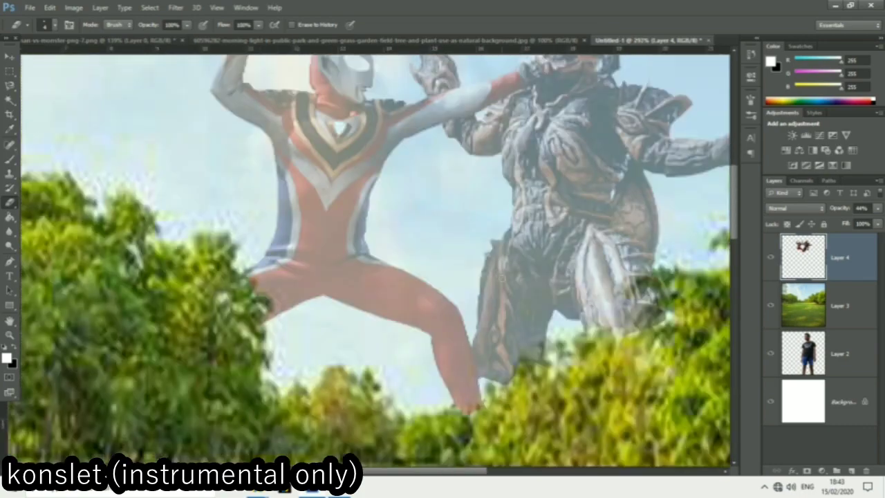
scroll(511, 337, "down", 1, "alt")
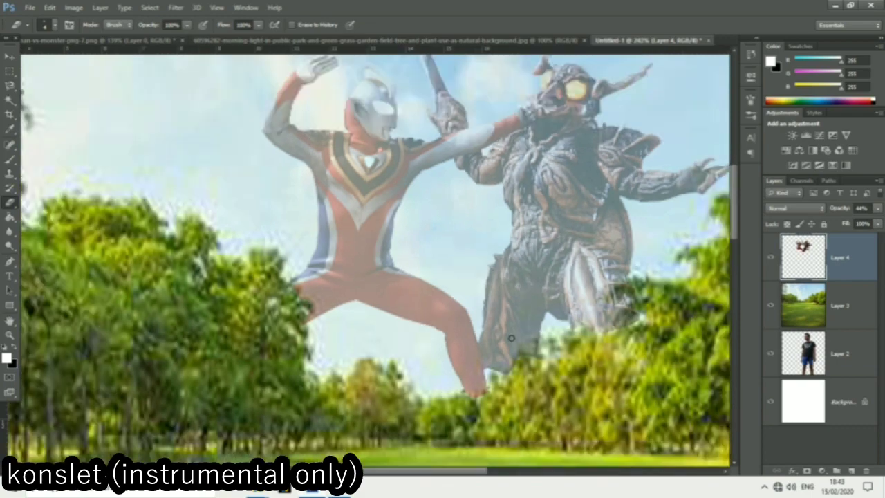
scroll(512, 338, "down", 1, "alt")
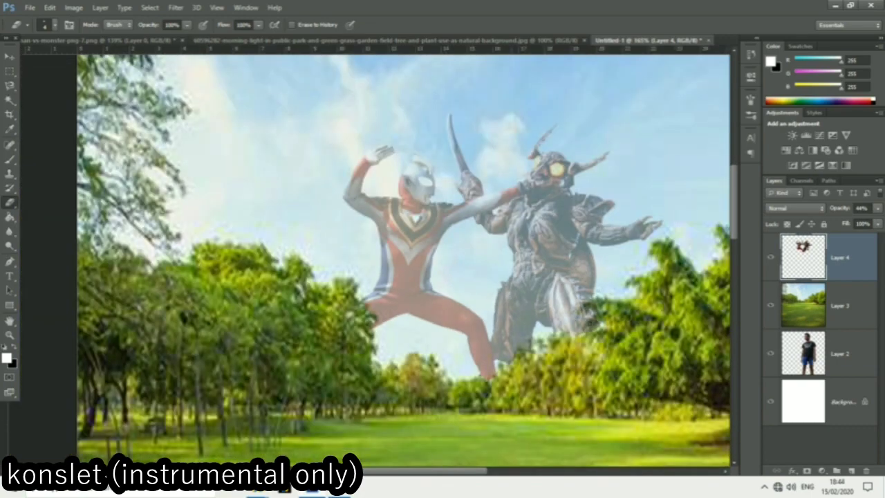
scroll(586, 314, "up", 1, "alt")
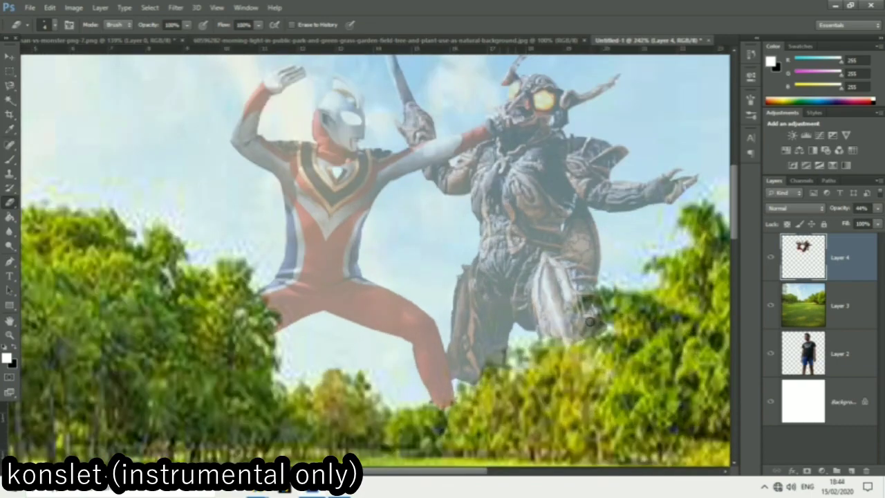
scroll(590, 320, "up", 1, "alt")
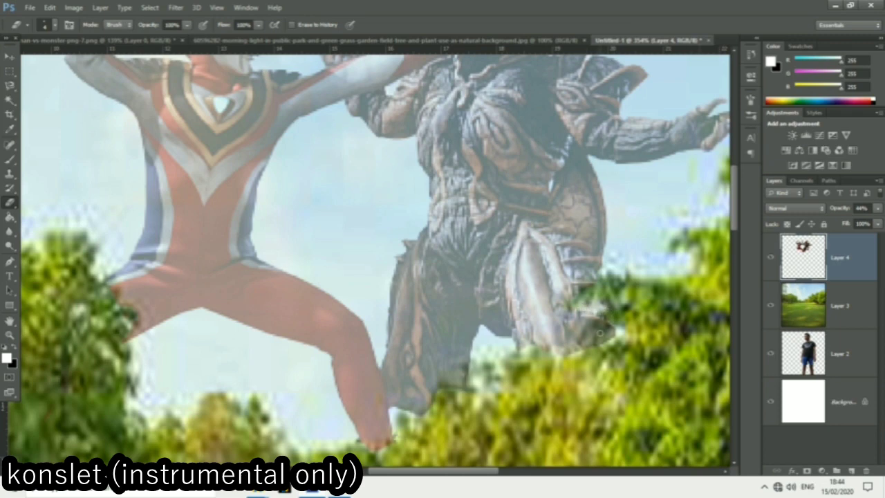
Fit the image in the window and set Layer 4's opacity to 55%.
key("ctrl+0")
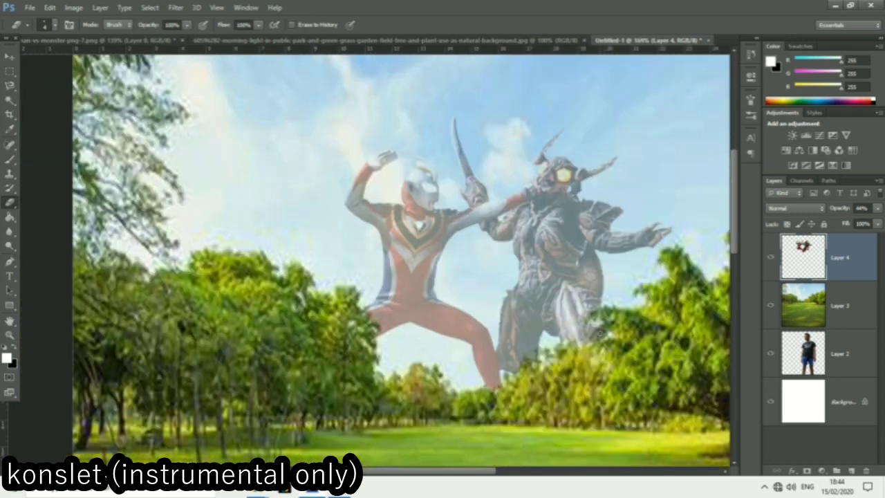
left_click_drag(838, 209, 855, 210)
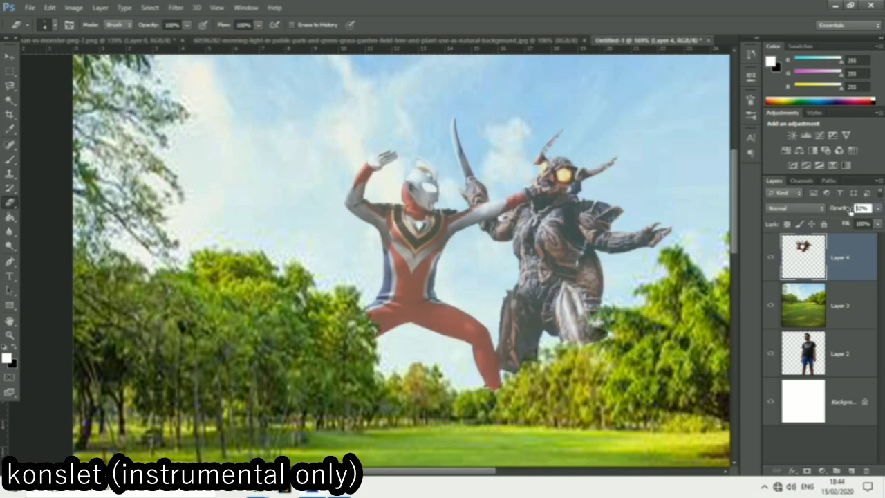
left_click_drag(854, 211, 847, 212)
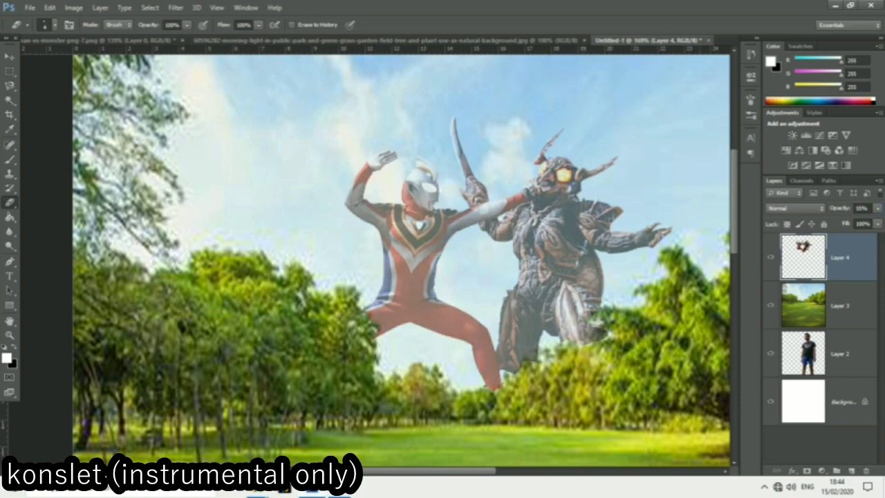
Move the standing man's layer above the park photo.
scroll(580, 247, "down", 2)
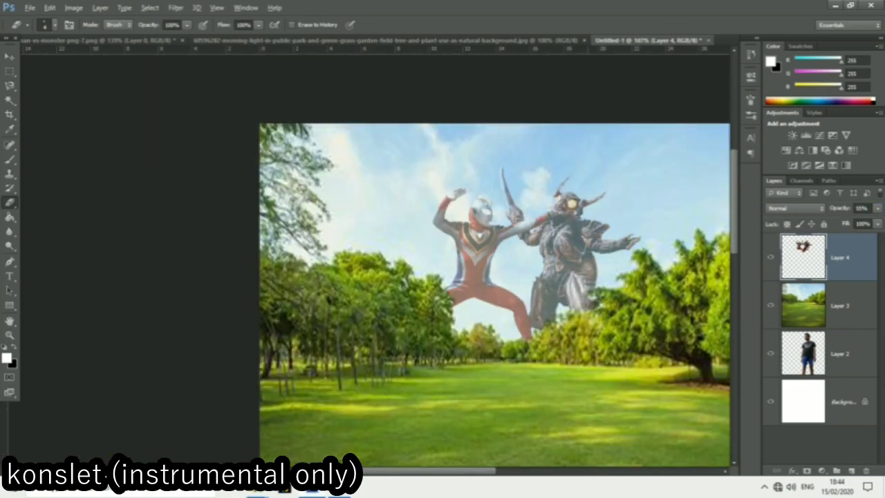
scroll(510, 266, "up", 1)
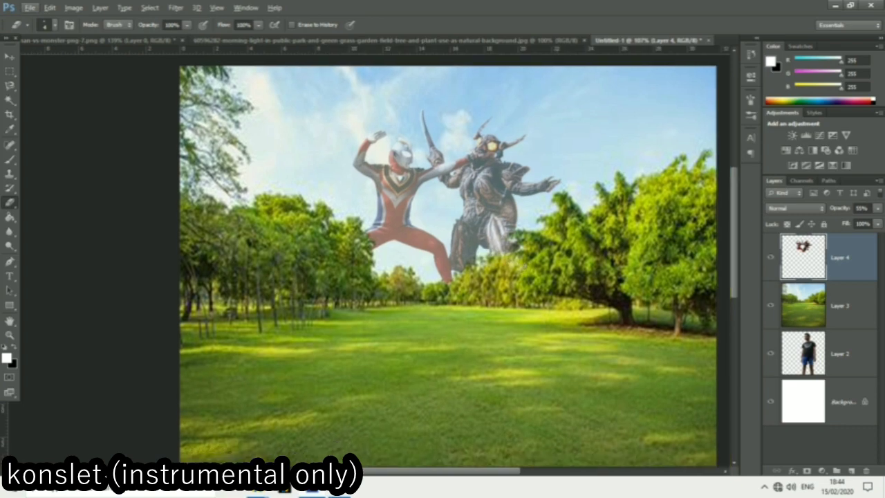
scroll(442, 263, "down", 1)
scroll(443, 262, "down", 1)
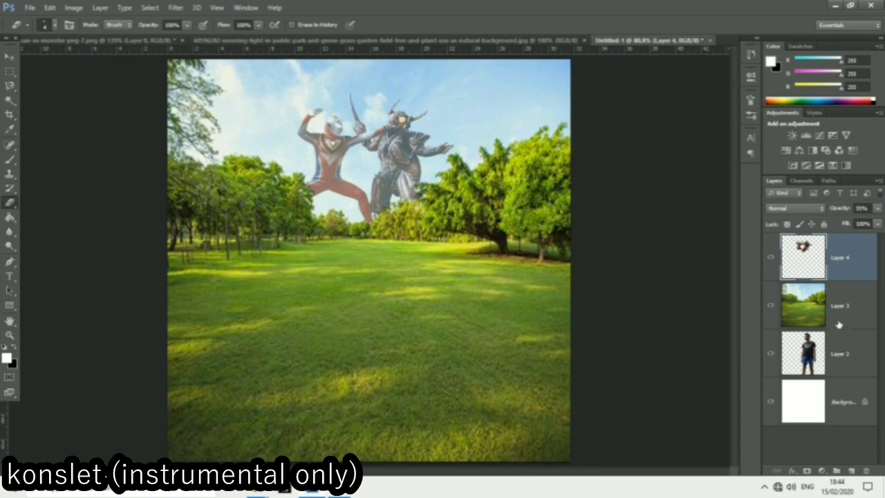
left_click_drag(836, 351, 836, 280)
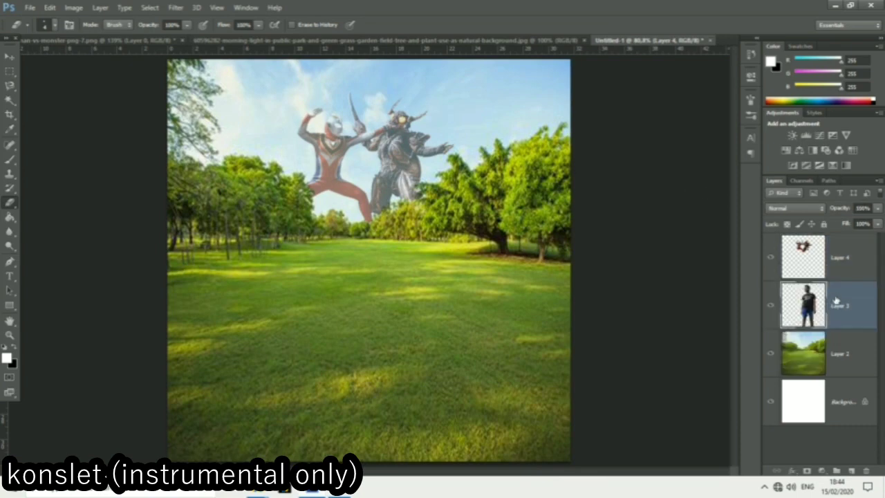
Bring the man's layer to the top of the stack and shift him slightly left.
left_click_drag(841, 304, 841, 255)
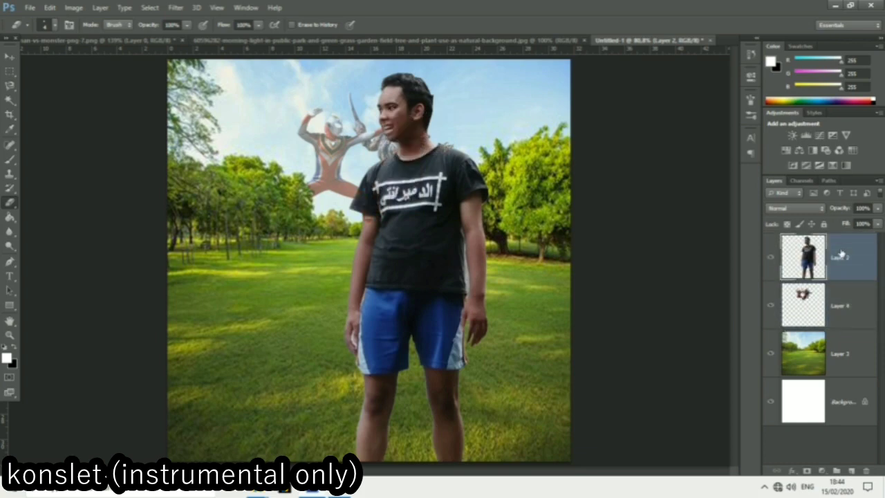
left_click(10, 56)
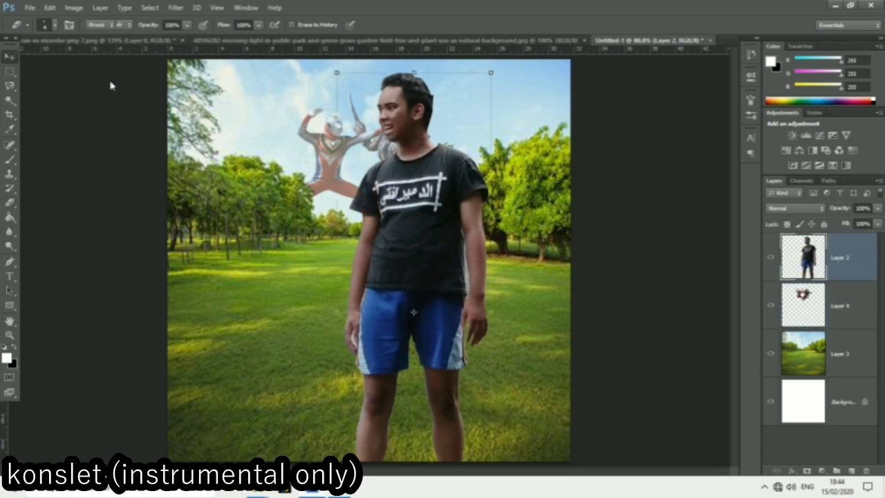
left_click_drag(458, 111, 425, 103)
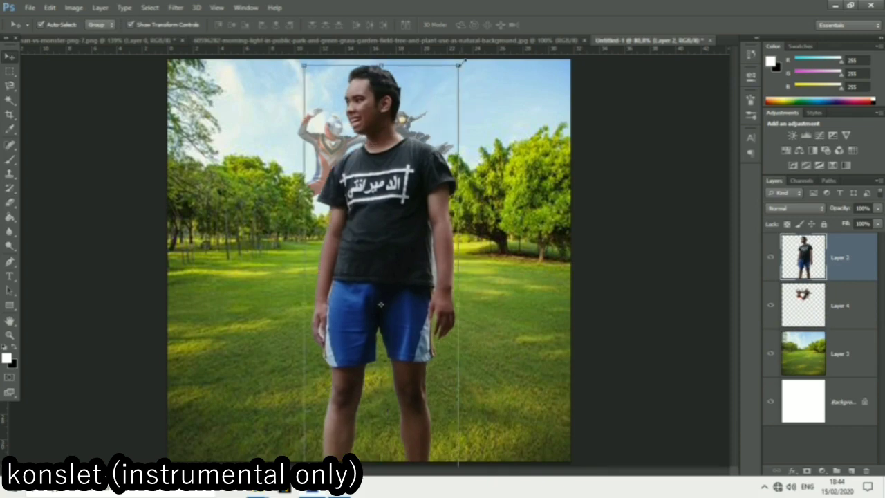
Scale the man down to about 41% with Free Transform and commit.
left_click(460, 65)
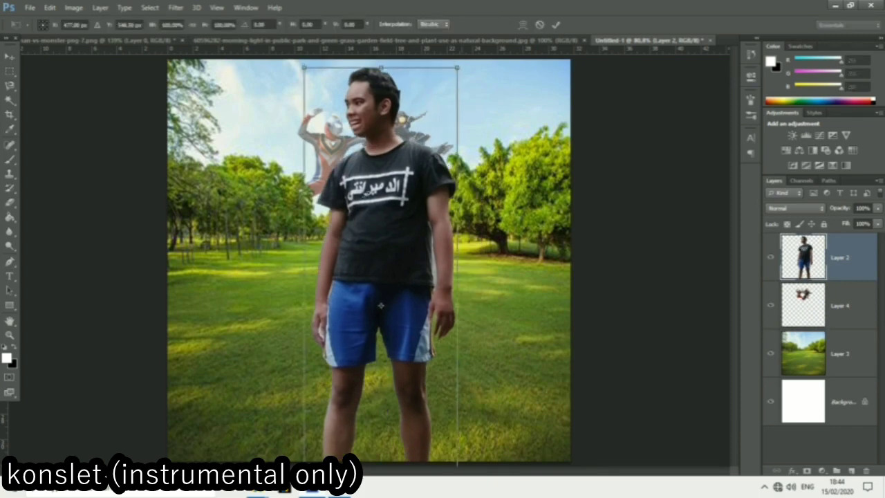
left_click_drag(459, 64, 412, 215)
left_click_drag(363, 196, 356, 198)
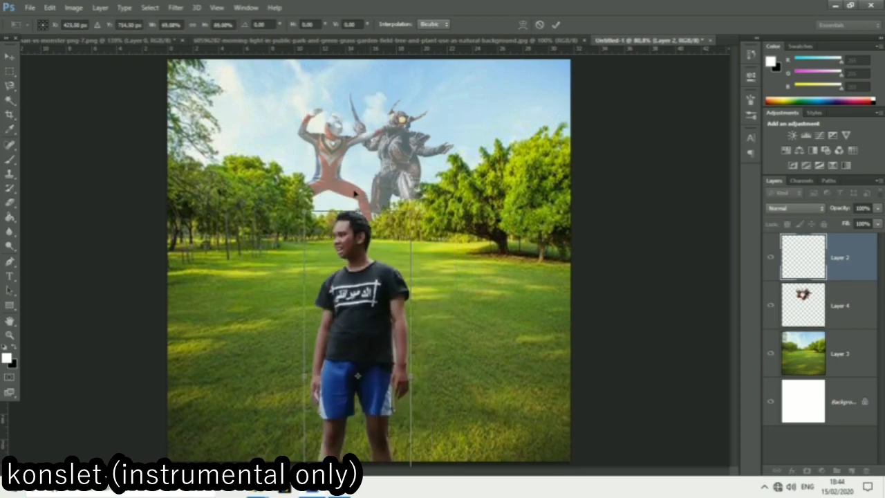
left_click_drag(355, 260, 357, 164)
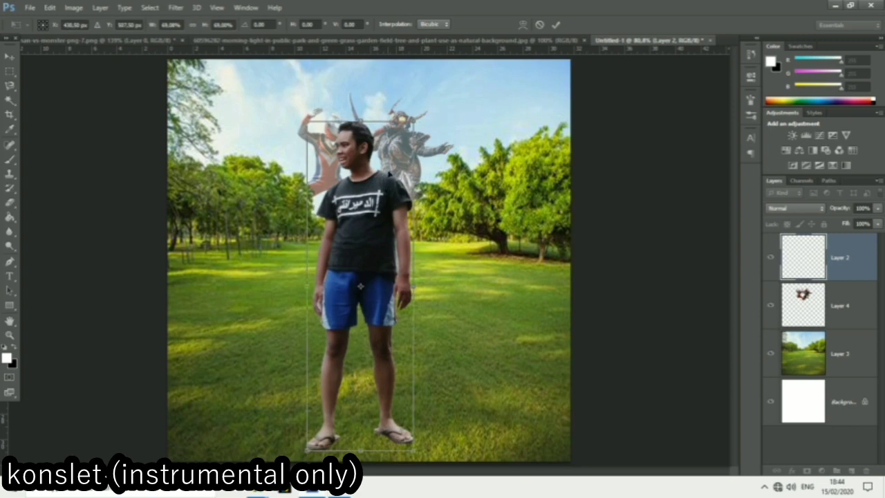
left_click_drag(359, 285, 370, 246)
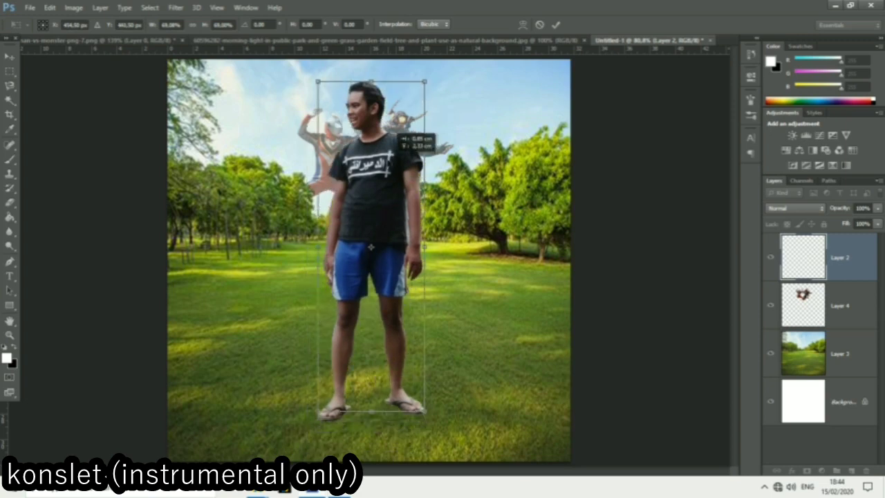
left_click_drag(399, 134, 401, 125)
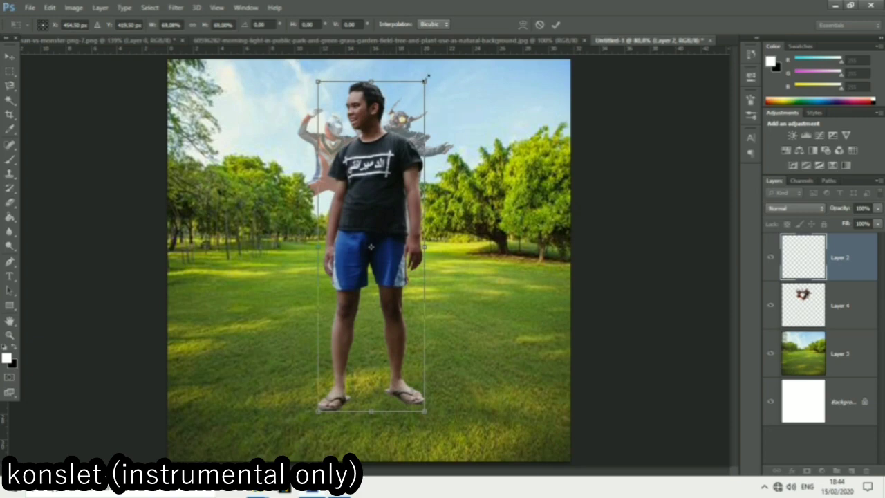
left_click_drag(424, 81, 381, 238)
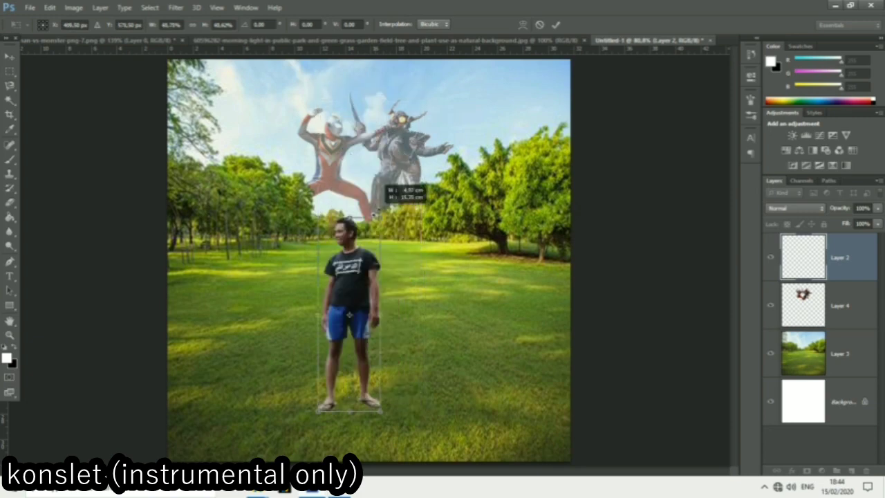
left_click_drag(382, 220, 381, 218)
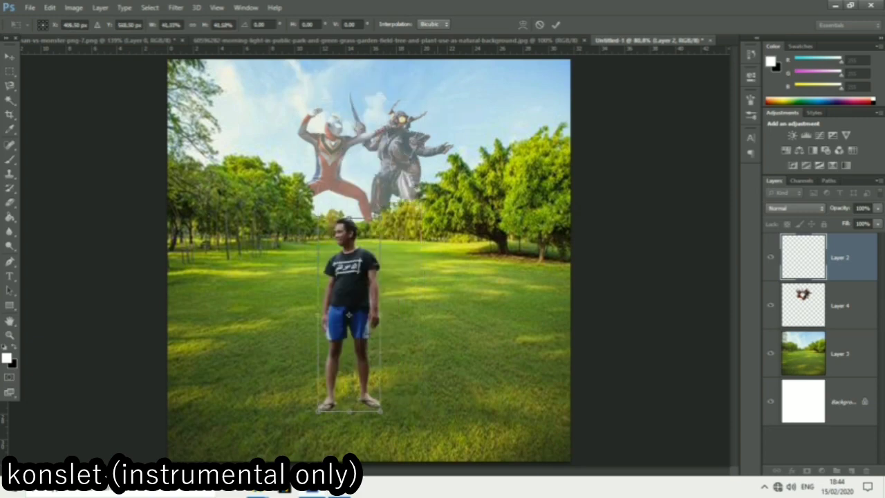
left_click(557, 25)
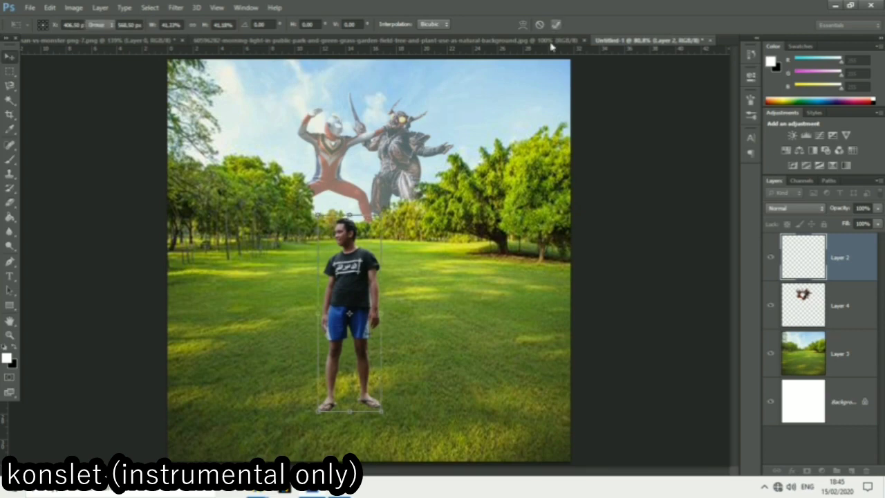
Place the man in the middle of the lawn, then deselect layers.
left_click_drag(356, 277, 380, 252)
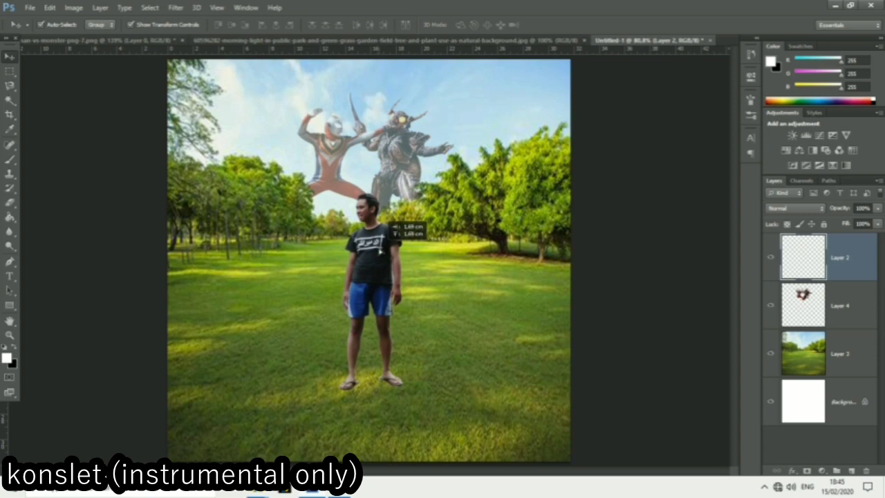
left_click_drag(380, 251, 380, 252)
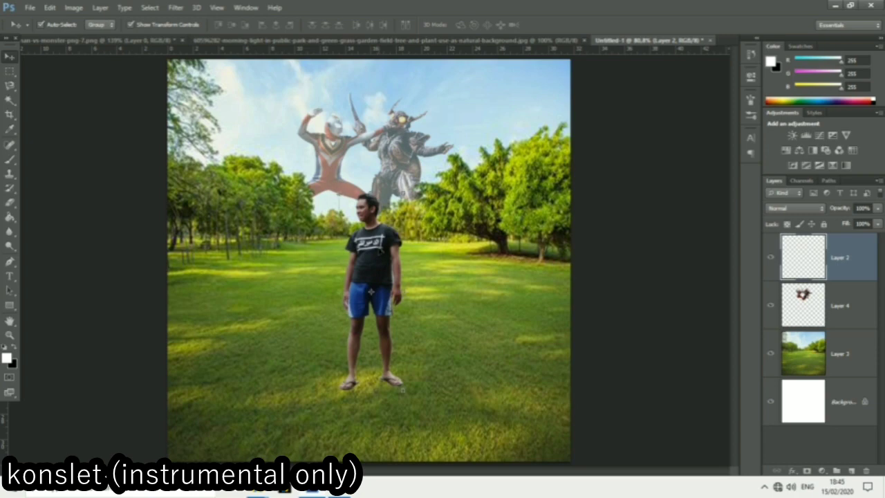
left_click(678, 243)
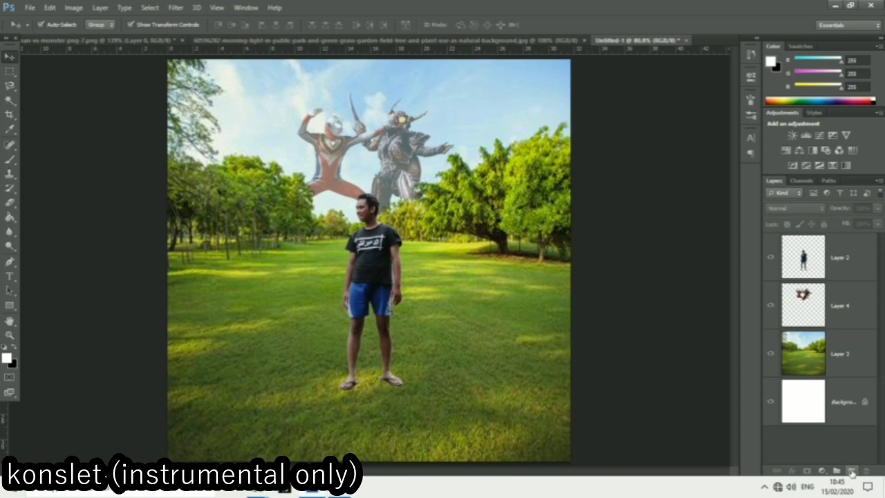
Add a new layer and set up a black soft round brush around 107 px.
left_click(850, 471)
left_click(8, 203)
left_click(9, 159)
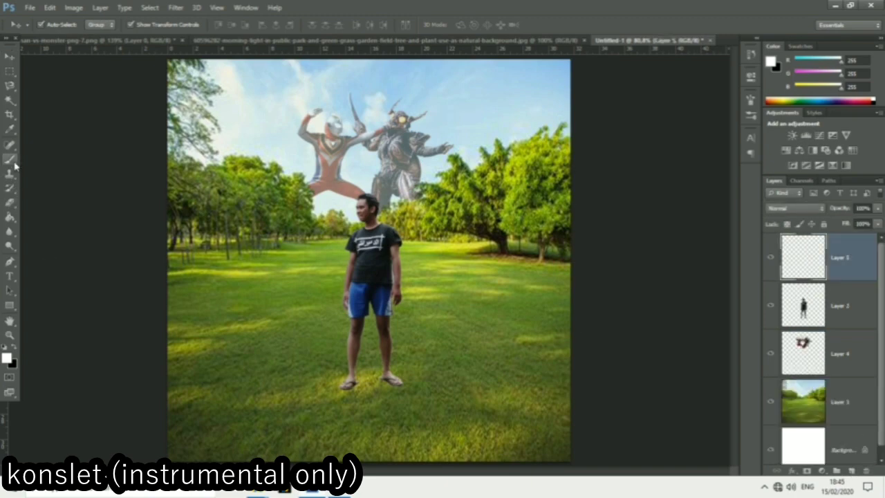
left_click(15, 349)
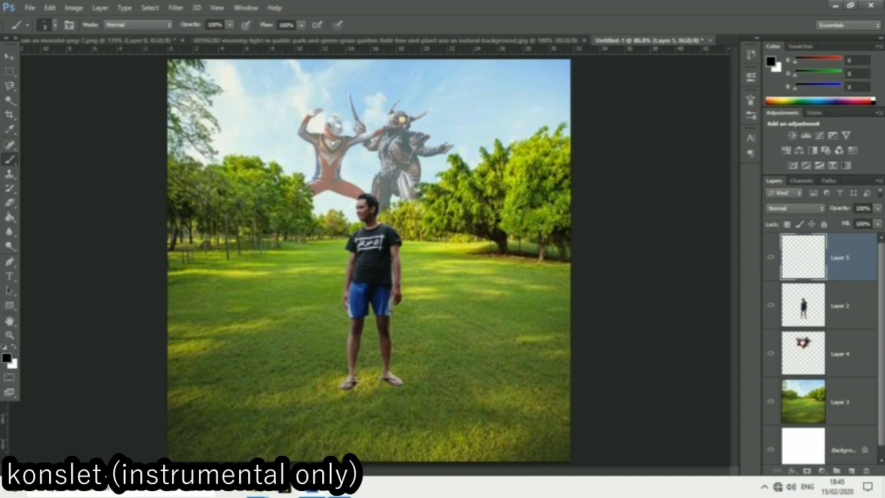
right_click(360, 385, "alt")
right_click(370, 384)
left_click(463, 406)
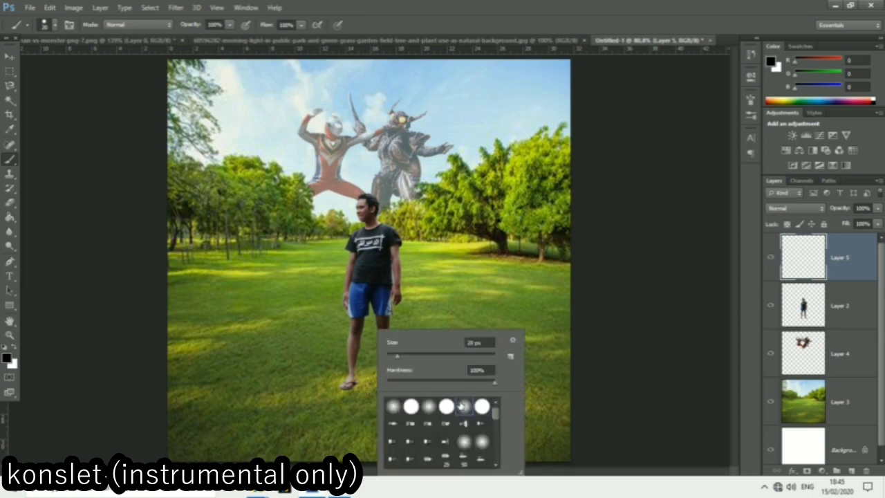
key("Return")
right_click(344, 397, "alt")
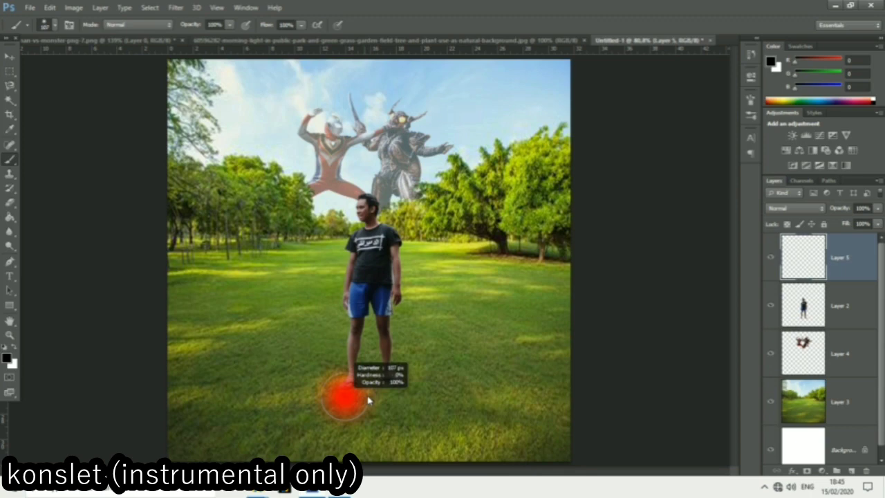
Paint a soft shadow around the man's feet and lower the layer's opacity.
left_click(392, 379)
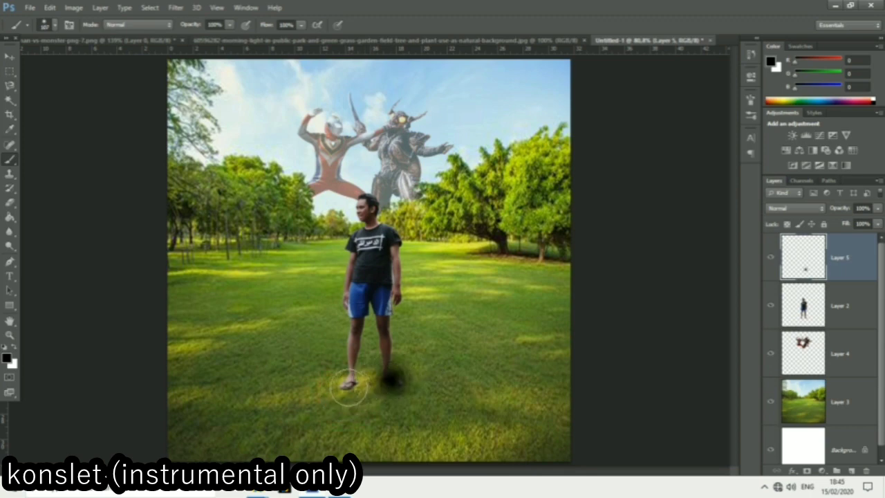
left_click(347, 387)
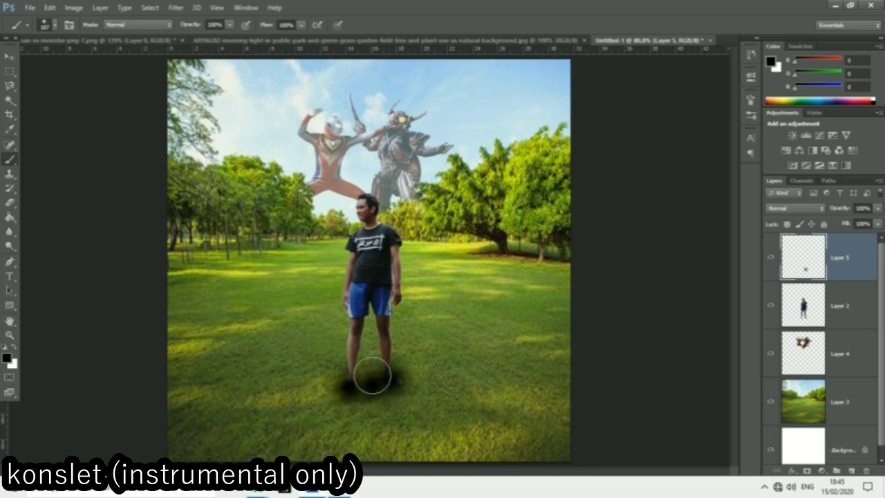
left_click(405, 397)
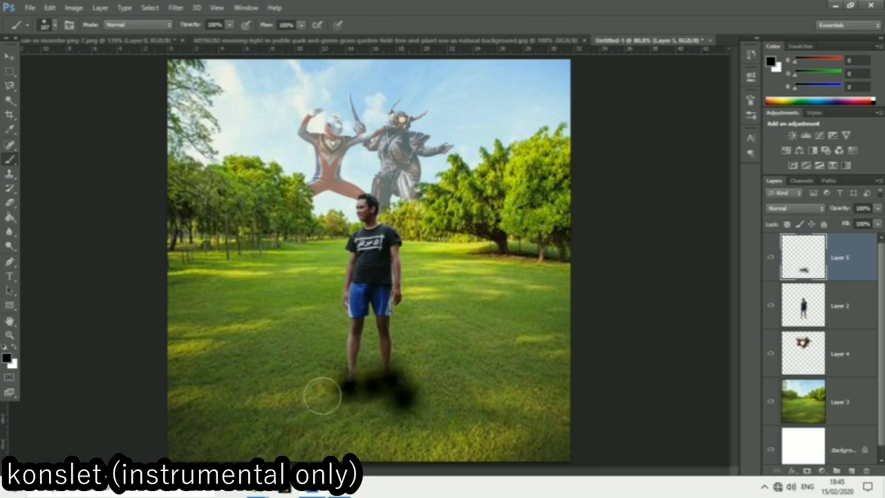
left_click(411, 374)
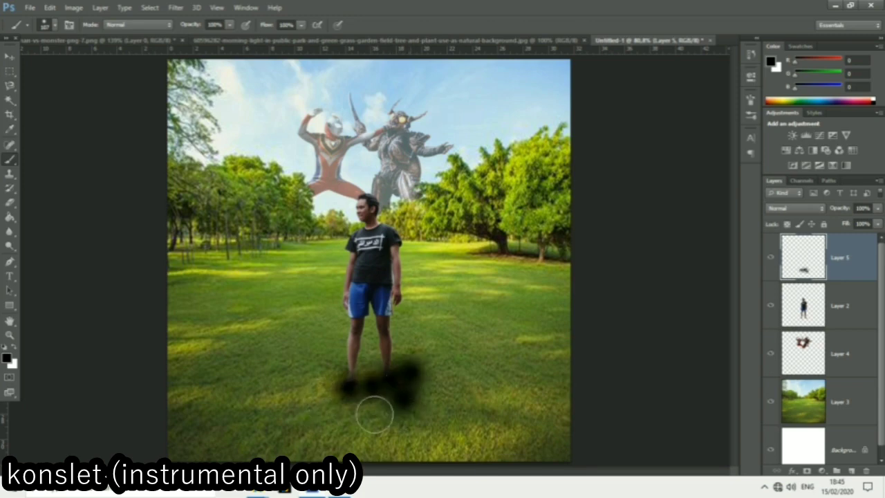
left_click_drag(840, 210, 825, 211)
key("Return")
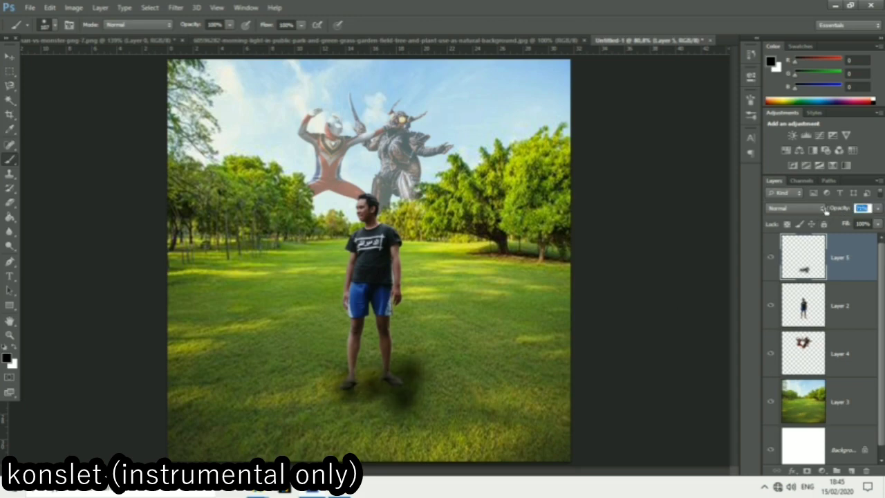
Move the shadow layer below the man's layer and nudge it under his feet.
left_click_drag(840, 268, 827, 341)
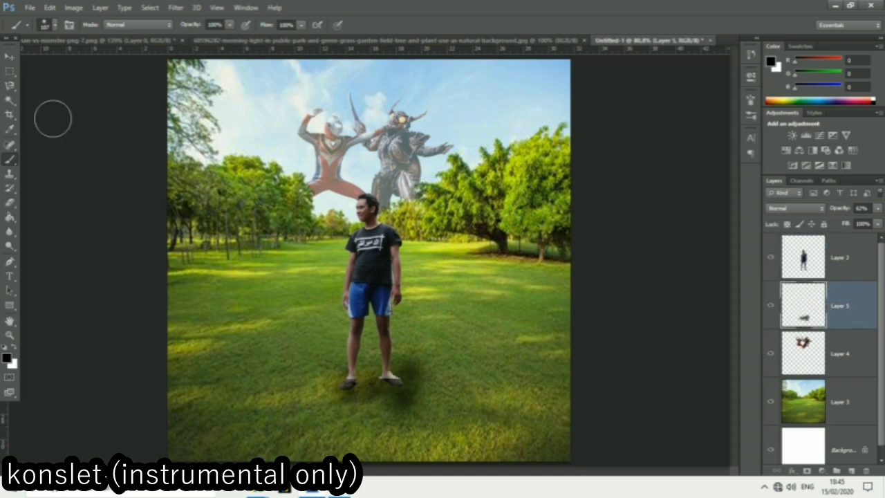
left_click(10, 57)
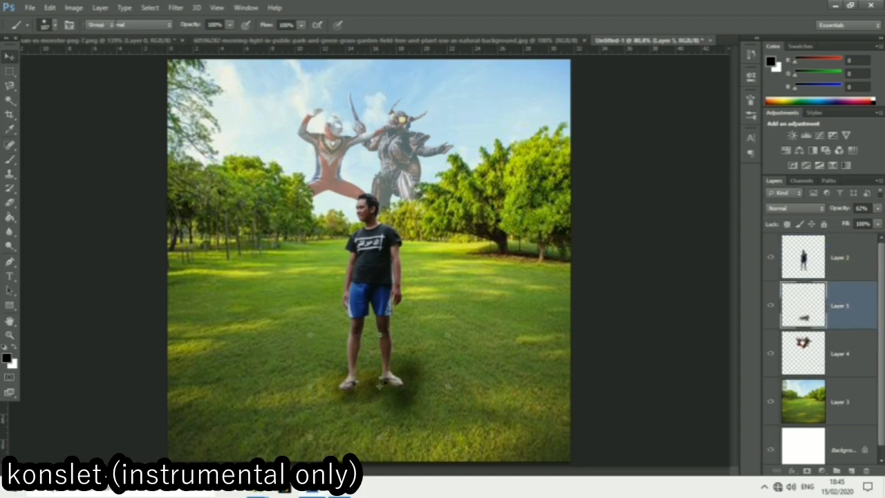
key("v")
left_click_drag(405, 405, 401, 402)
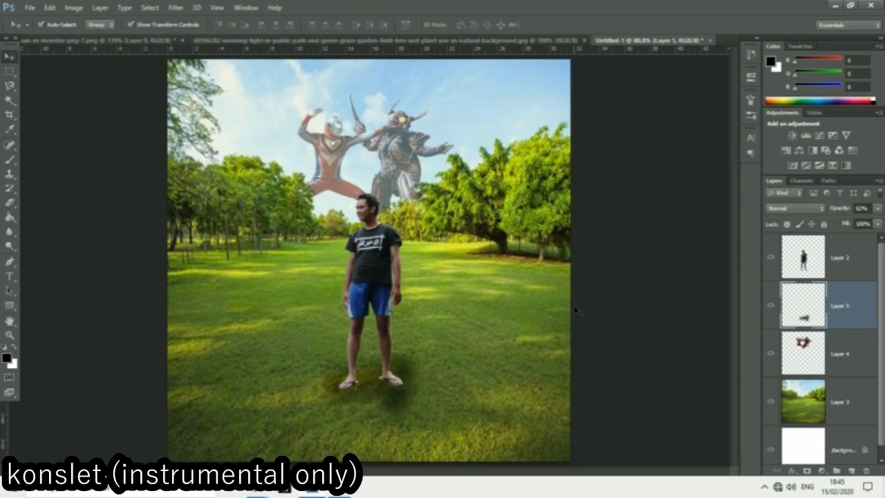
left_click(678, 304)
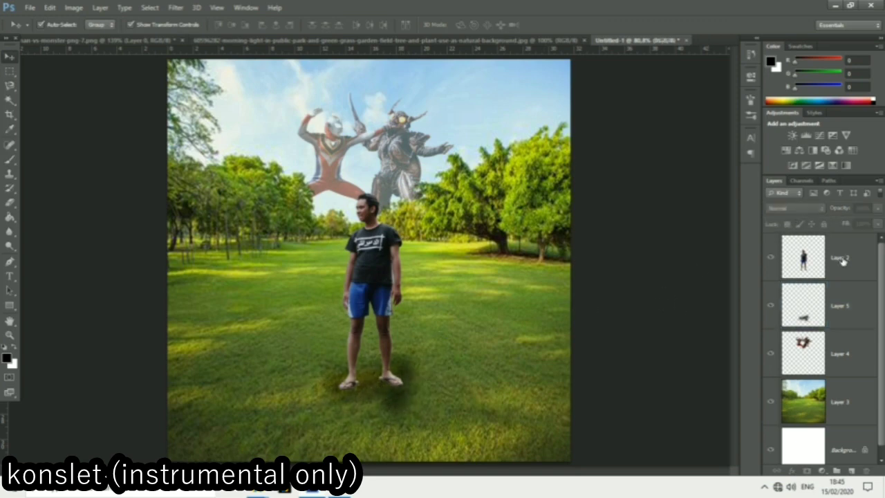
Reselect shadow Layer 5, set its opacity to about 44%, and add empty Layer 6.
key("alt+period")
key("alt+bracketleft")
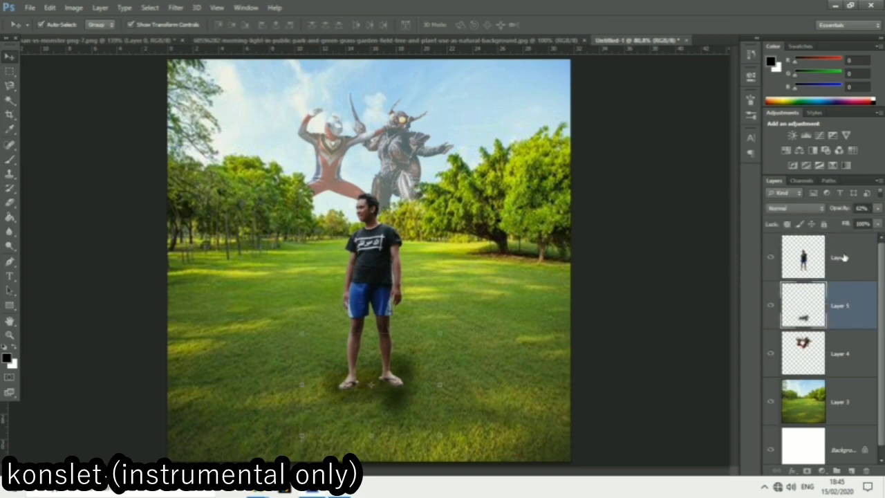
left_click_drag(840, 211, 828, 214)
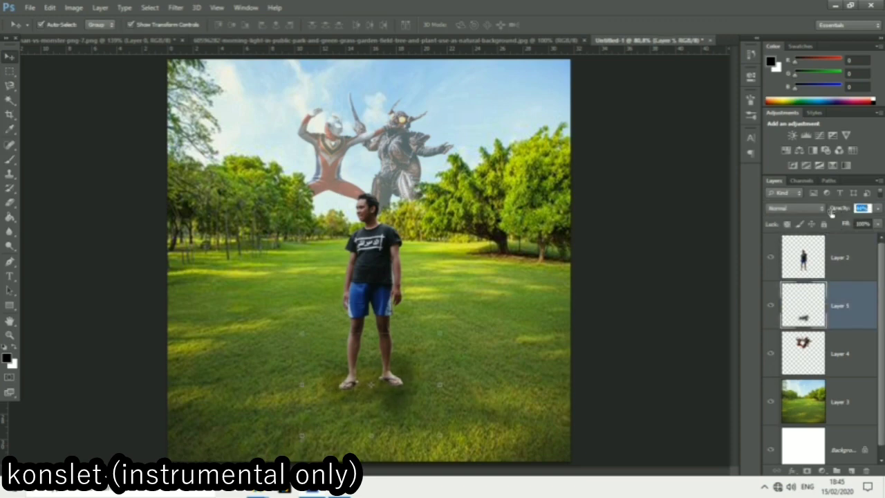
left_click(711, 332)
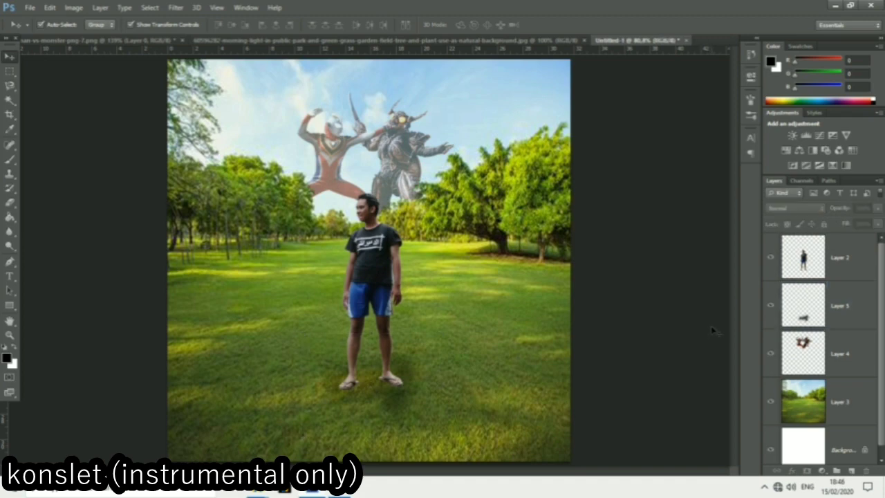
left_click(851, 470)
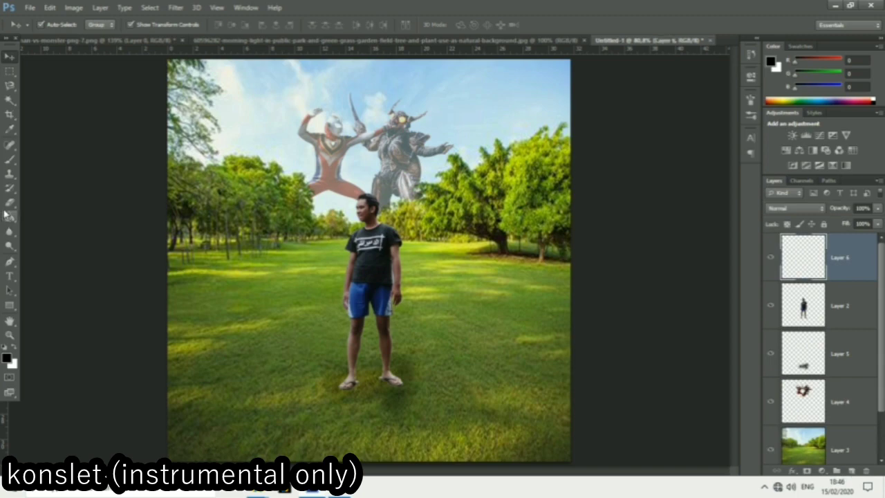
Paint black along the edges with a 252 px brush and fade the layer to 40%.
left_click(9, 159)
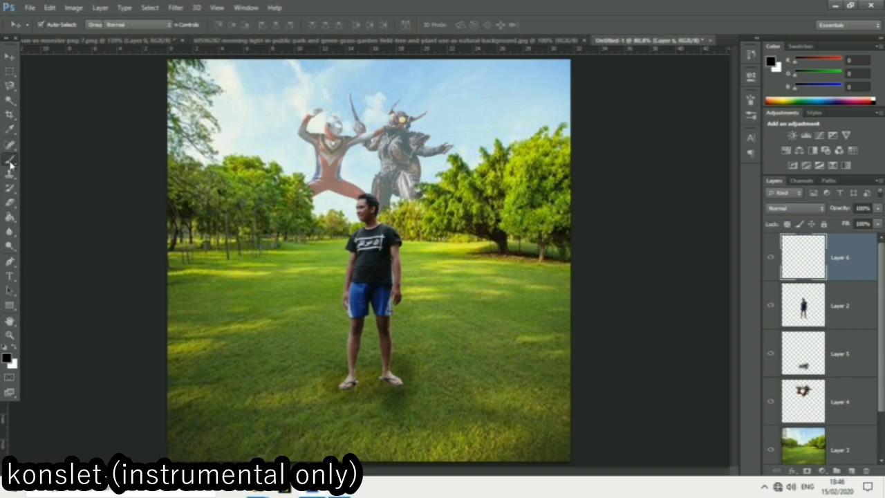
left_click_drag(175, 199, 221, 207)
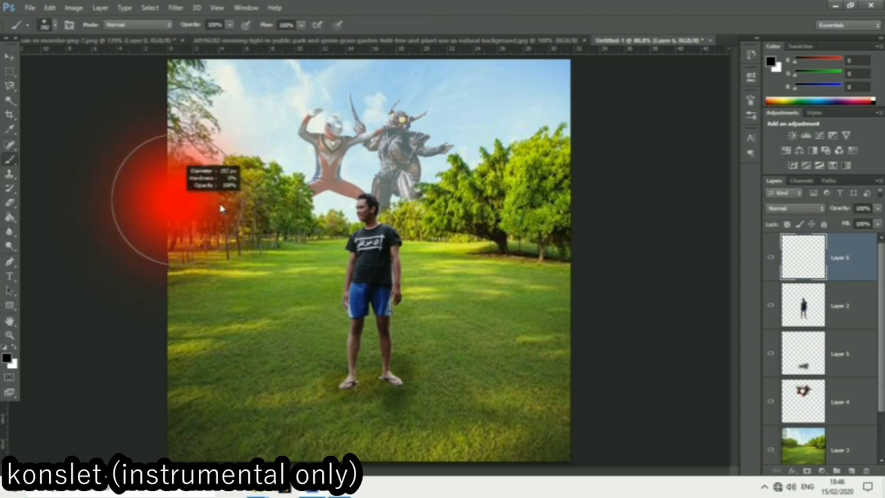
scroll(192, 143, "down", 1)
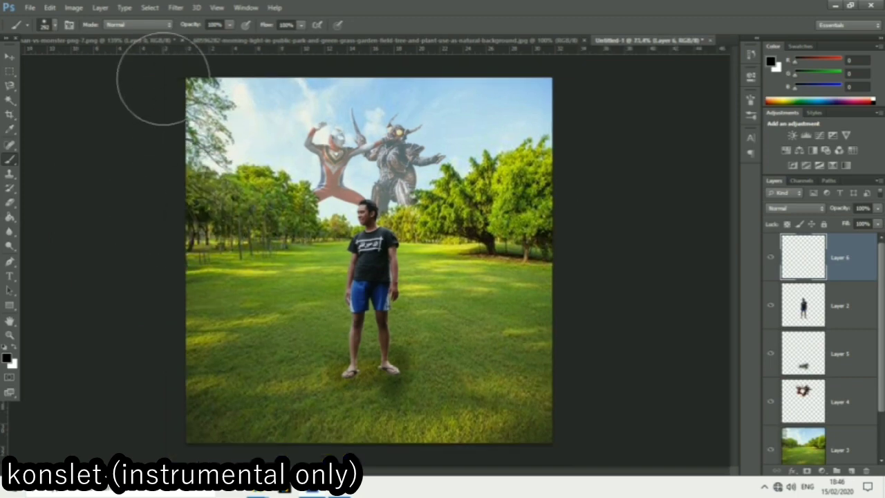
mouse_move(155, 252)
left_mouse_down()
mouse_move(160, 477)
mouse_move(556, 470)
mouse_move(576, 478)
mouse_move(592, 353)
mouse_move(587, 79)
mouse_move(567, 35)
mouse_move(438, 23)
mouse_move(257, 38)
mouse_move(188, 60)
mouse_move(109, 40)
left_mouse_up()
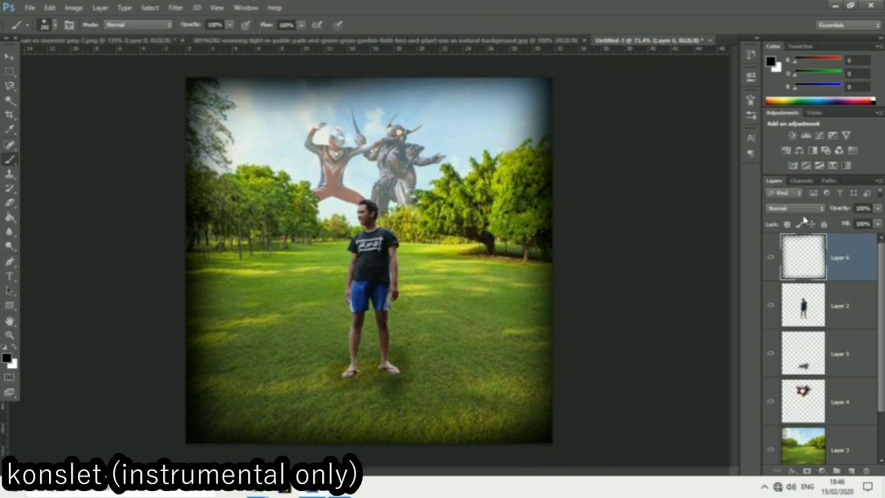
left_click_drag(831, 213, 813, 214)
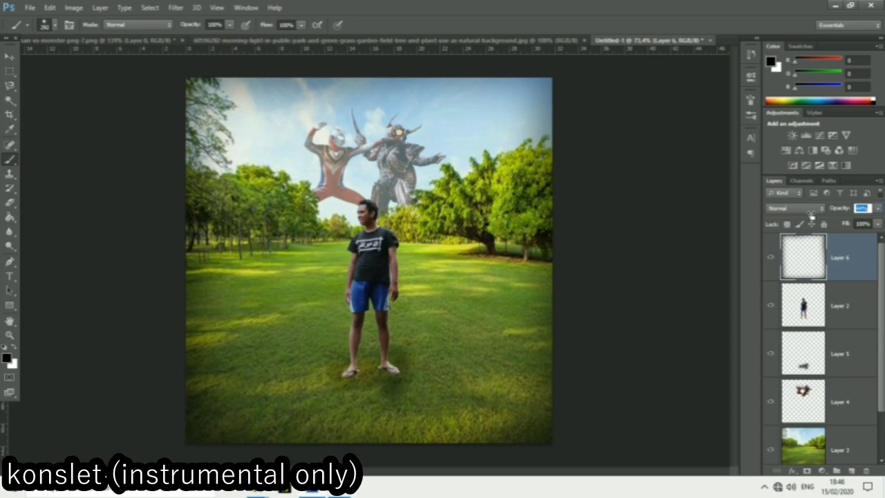
left_click(10, 58)
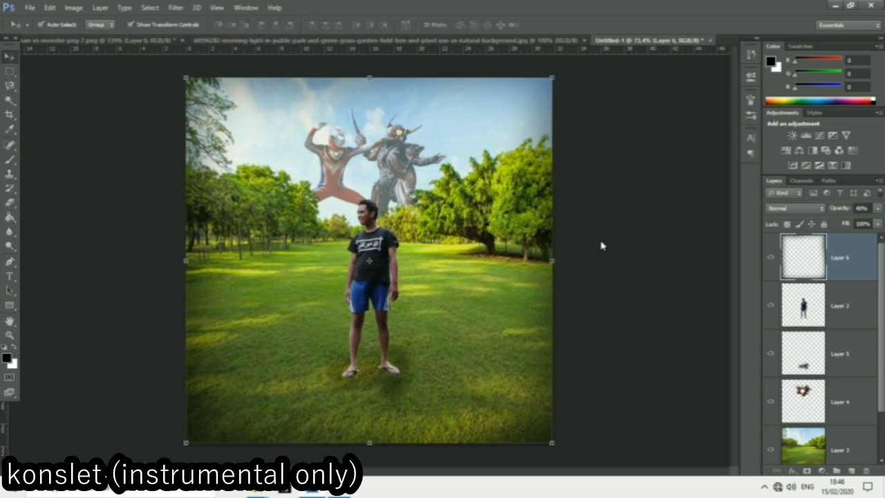
left_click(618, 243)
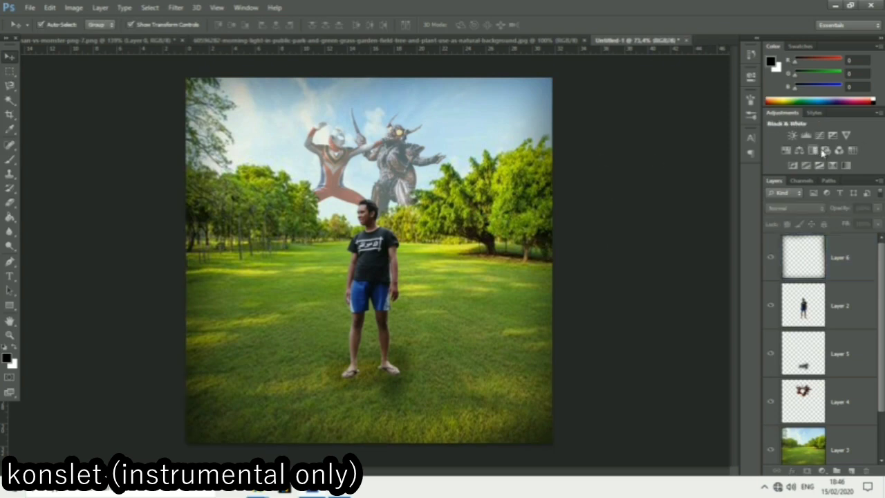
Add a Photo Filter adjustment layer and try a custom colour, then dismiss the picker.
left_click(824, 153)
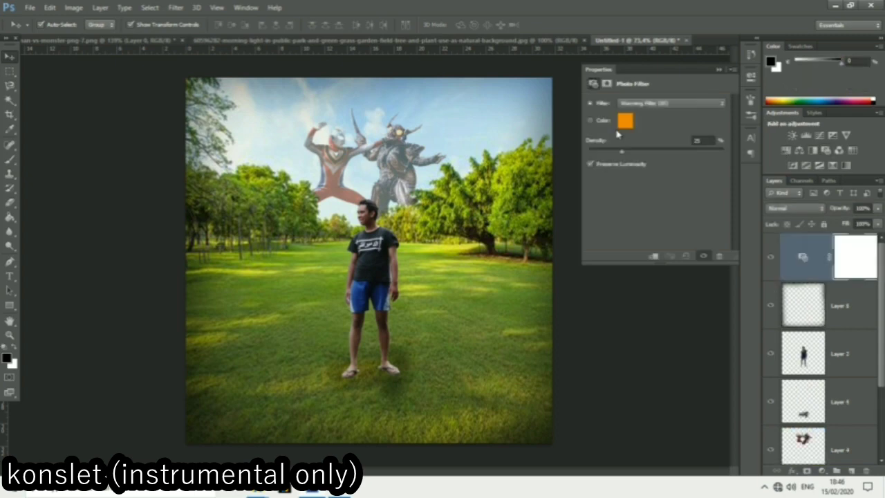
left_click(625, 127)
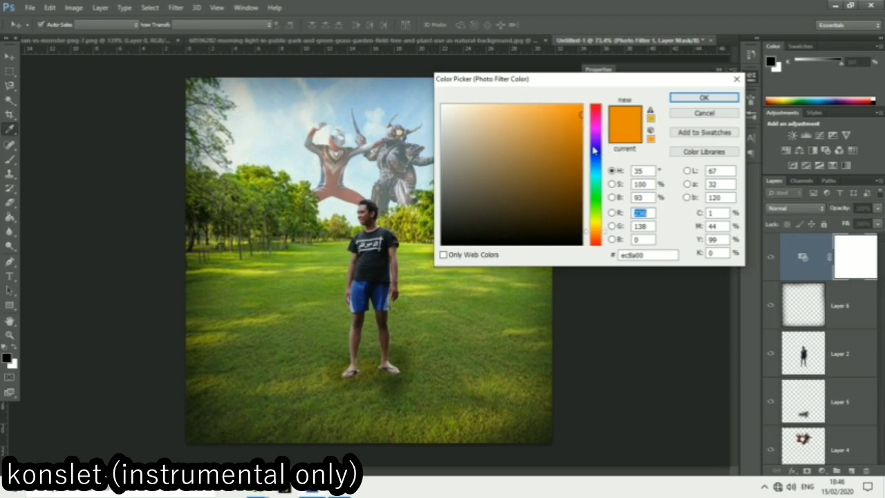
left_click(410, 152)
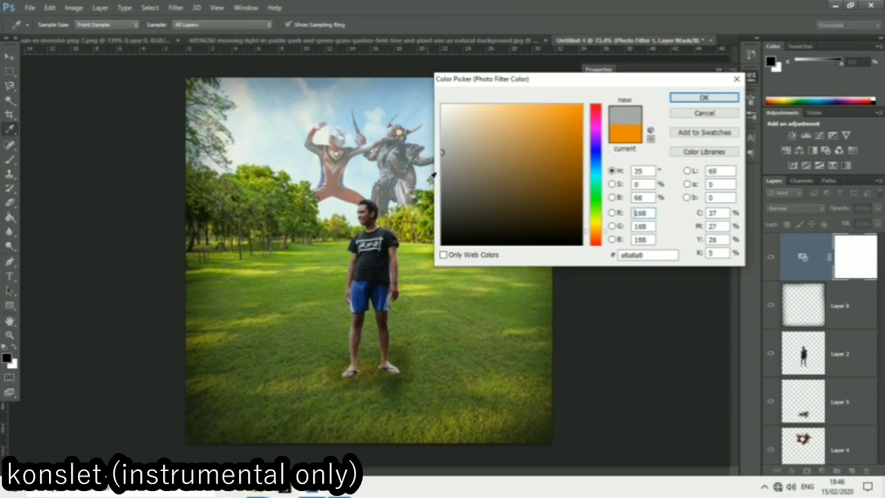
left_click(446, 196)
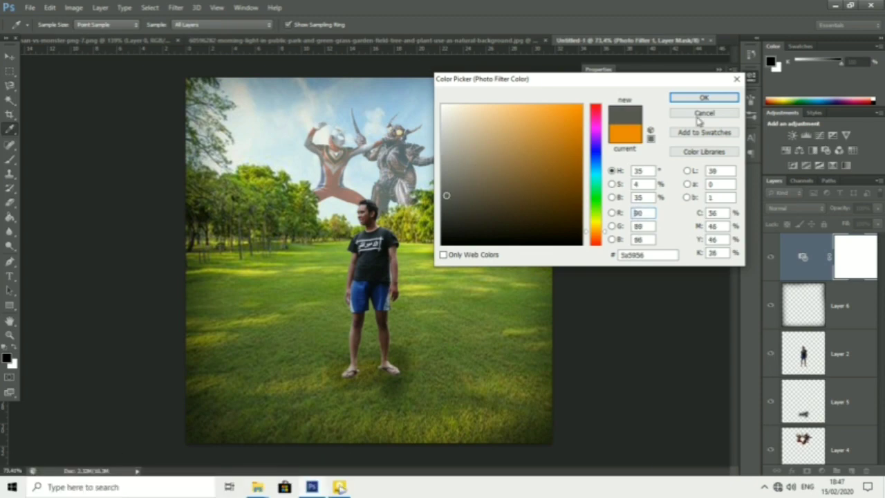
key("Return")
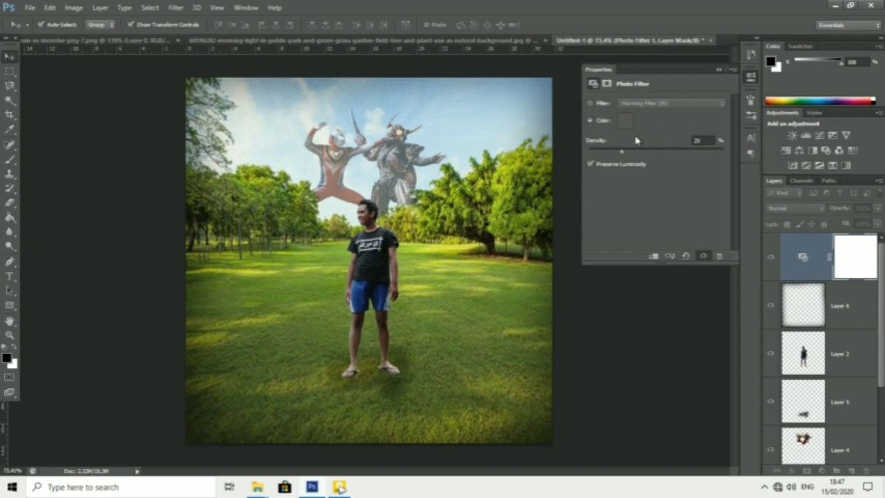
Set the filter to Cooling Filter (82), reduce its density, and collapse Properties.
left_click(592, 105)
left_click(655, 103)
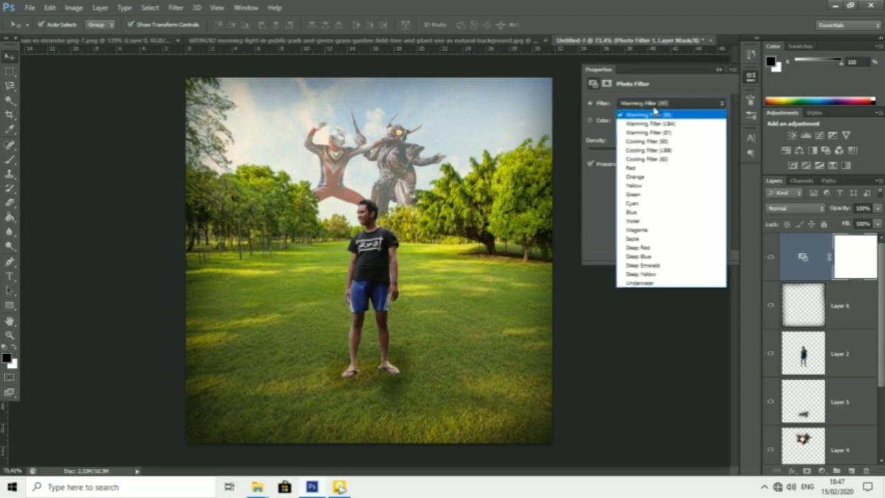
left_click(656, 159)
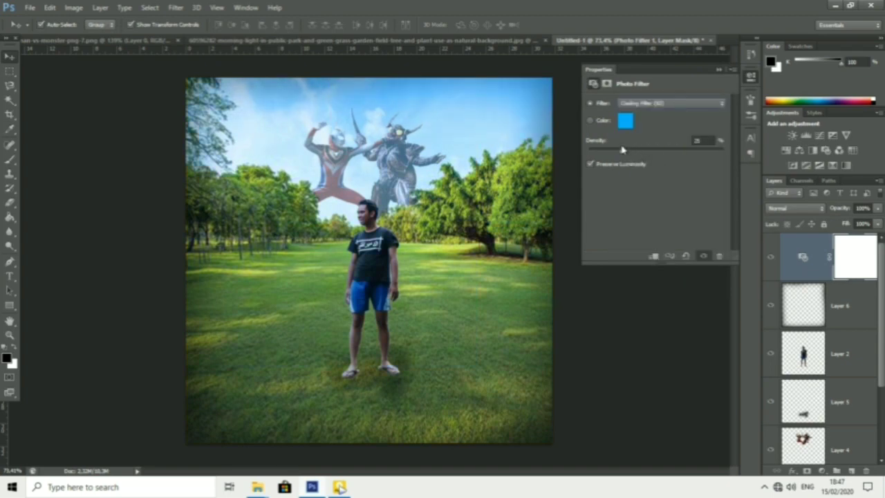
left_click_drag(622, 150, 605, 155)
left_click(718, 70)
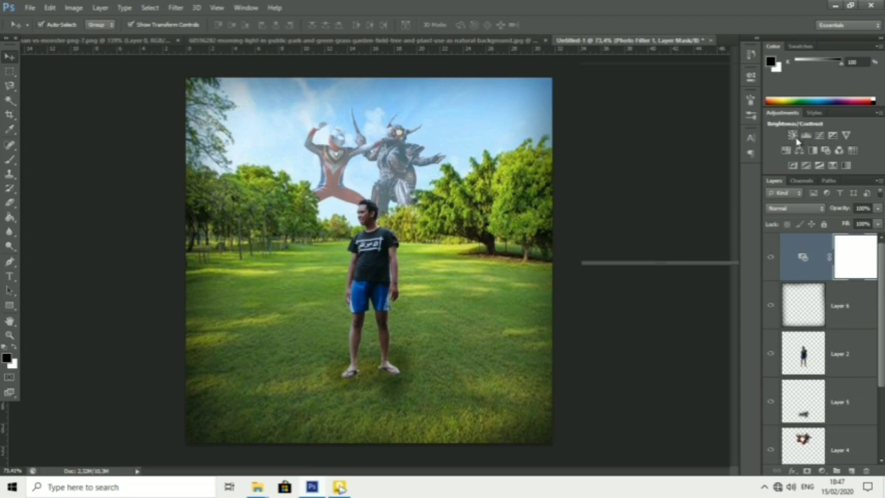
Add a Brightness/Contrast layer with brightness about 32 and contrast -32.
left_click(794, 137)
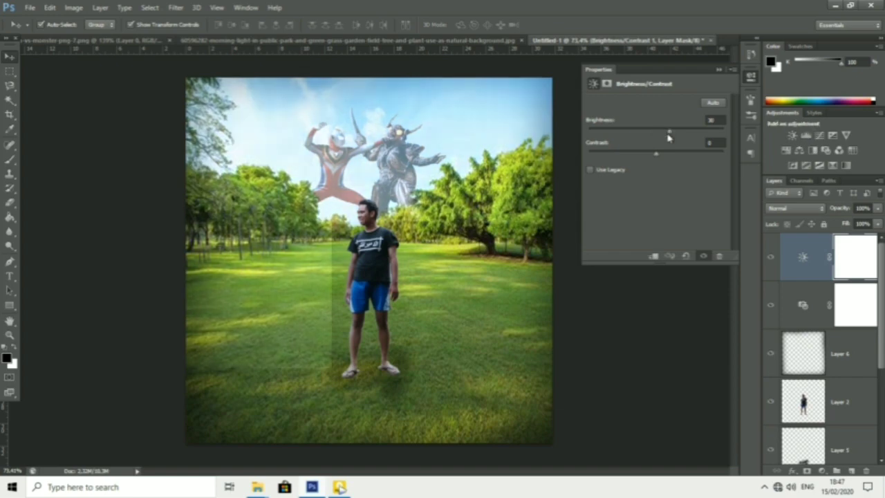
mouse_move(660, 134)
left_mouse_down()
mouse_move(629, 134)
mouse_move(684, 138)
left_mouse_up()
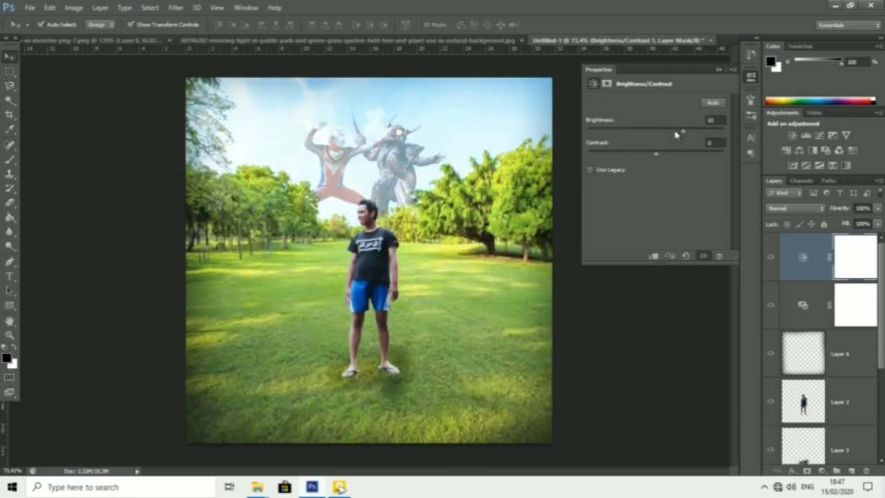
mouse_move(676, 134)
left_mouse_down()
mouse_move(647, 156)
mouse_move(622, 156)
mouse_move(694, 156)
mouse_move(629, 155)
left_mouse_up()
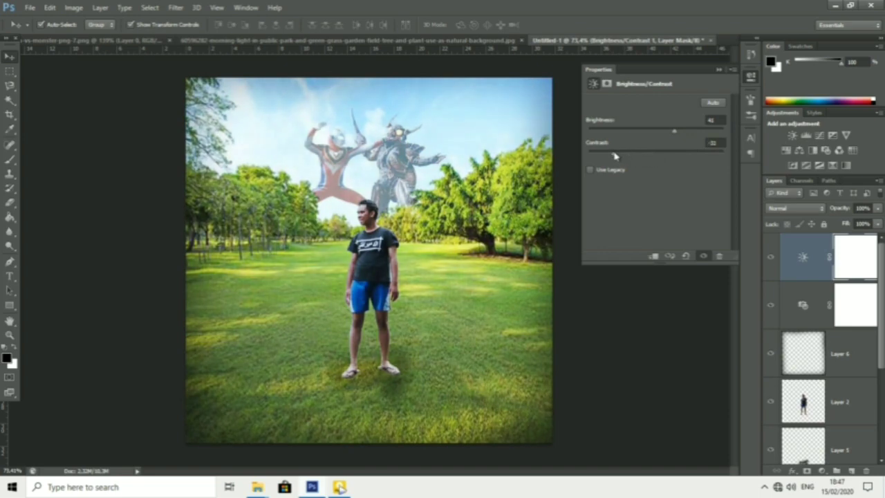
left_click_drag(674, 132, 670, 134)
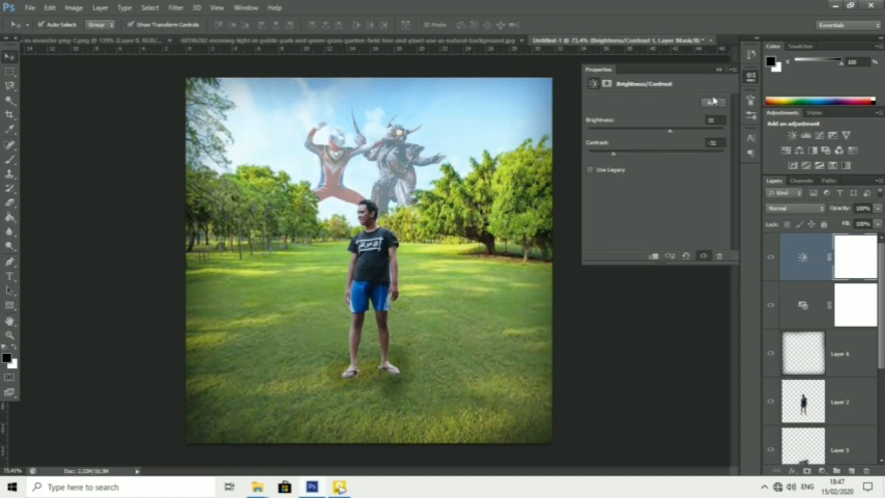
left_click(718, 69)
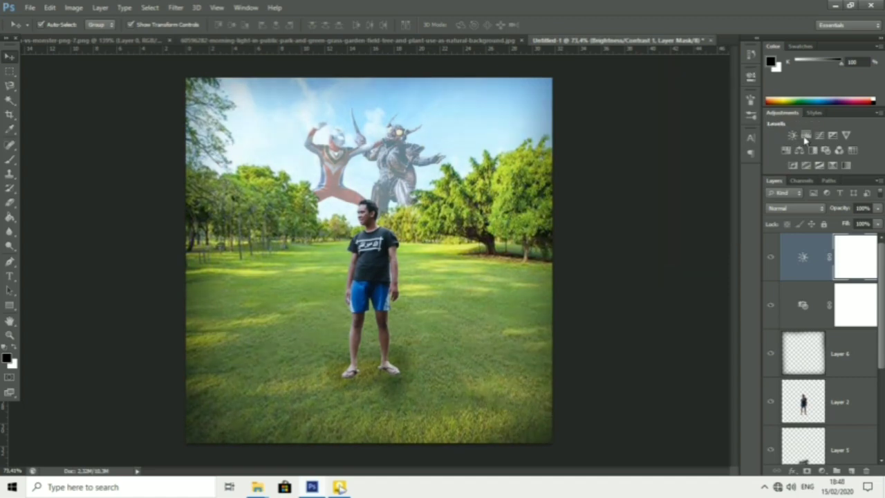
Add a Levels adjustment layer and tweak its midtone and output levels.
left_click_drag(670, 133, 669, 132)
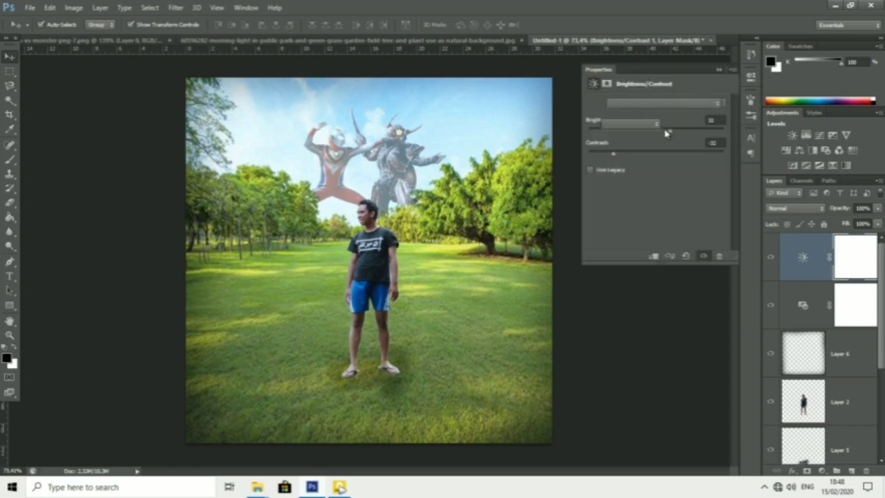
left_click(806, 135)
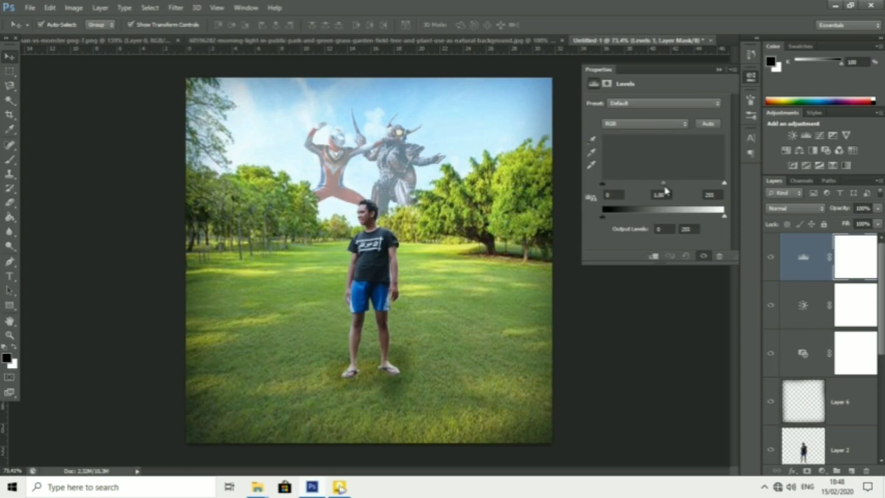
left_click_drag(663, 186, 675, 187)
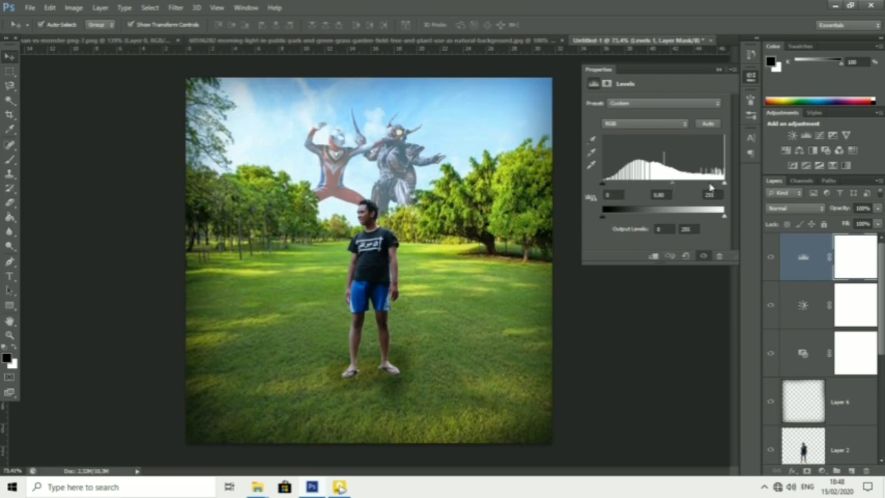
left_click_drag(723, 216, 727, 221)
left_click_drag(603, 217, 598, 219)
Set the Levels inputs to 35 / 0.80 / 249, then collapse Properties and deselect.
left_click_drag(608, 185, 612, 186)
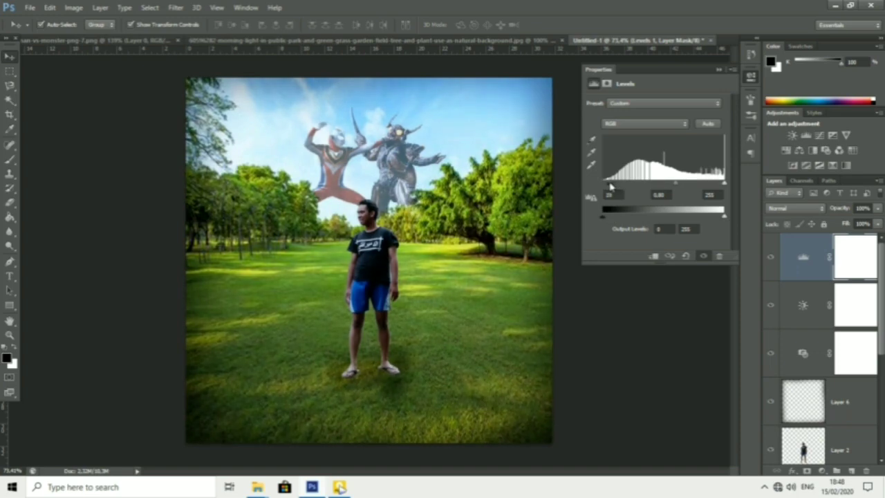
left_click_drag(665, 187, 672, 188)
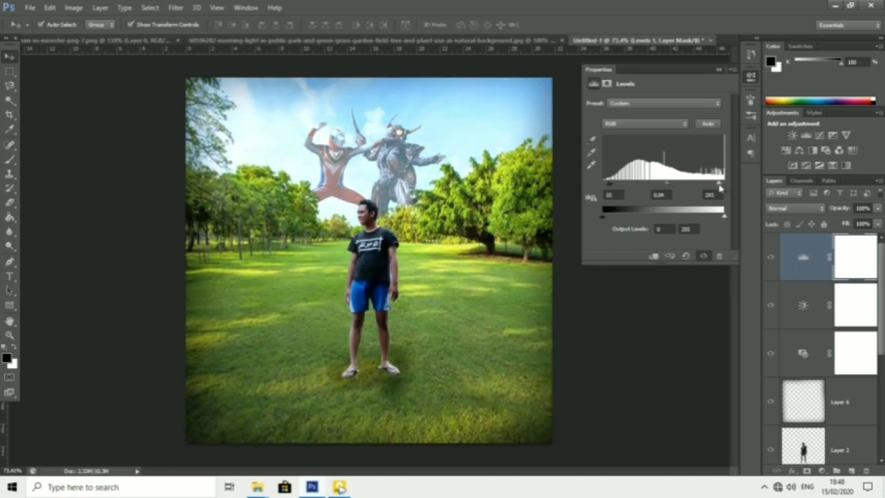
left_click_drag(721, 187, 722, 185)
left_click_drag(656, 185, 667, 186)
left_click_drag(668, 187, 674, 190)
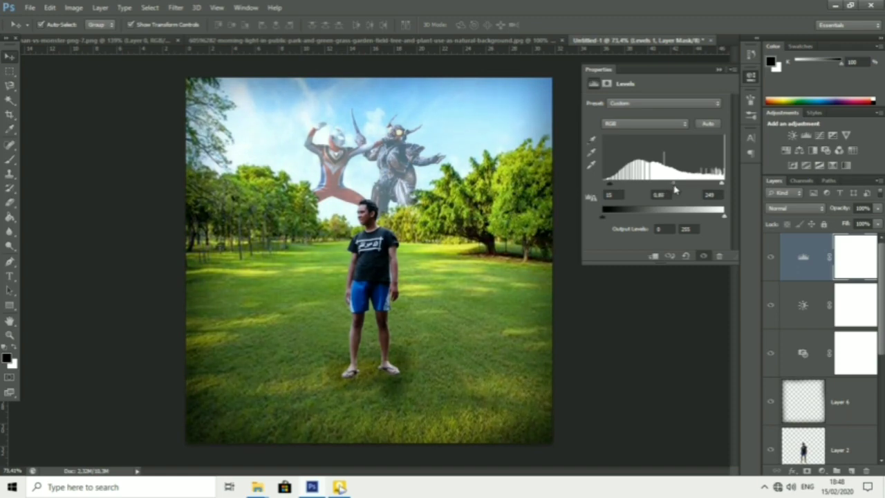
left_click(719, 70)
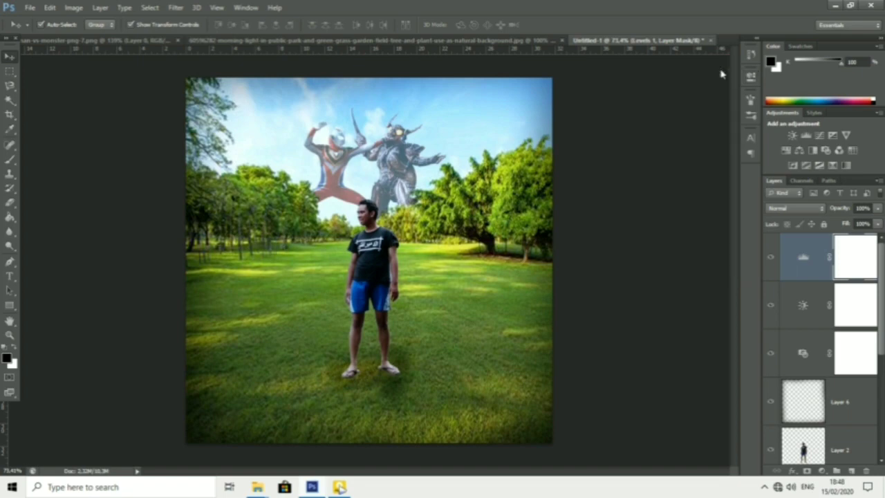
left_click(674, 193)
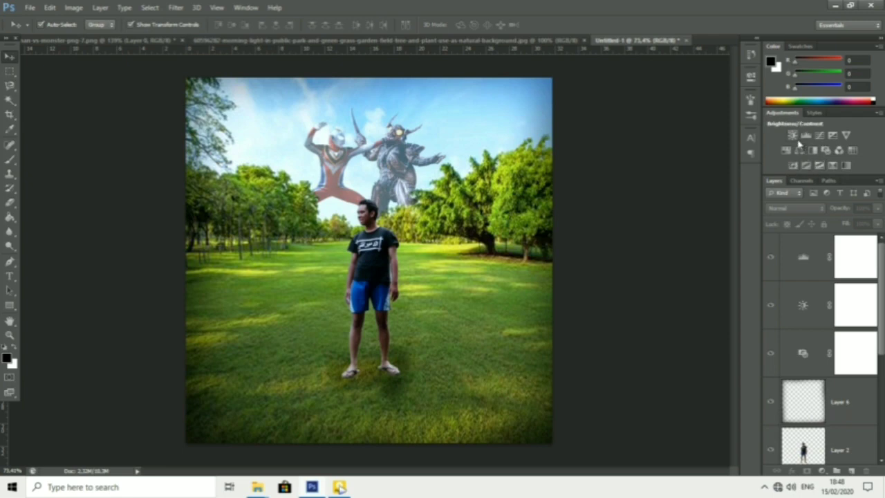
Add a Curves layer shaped into a gentle S: lowered shadows, lifted highlights.
left_click(820, 137)
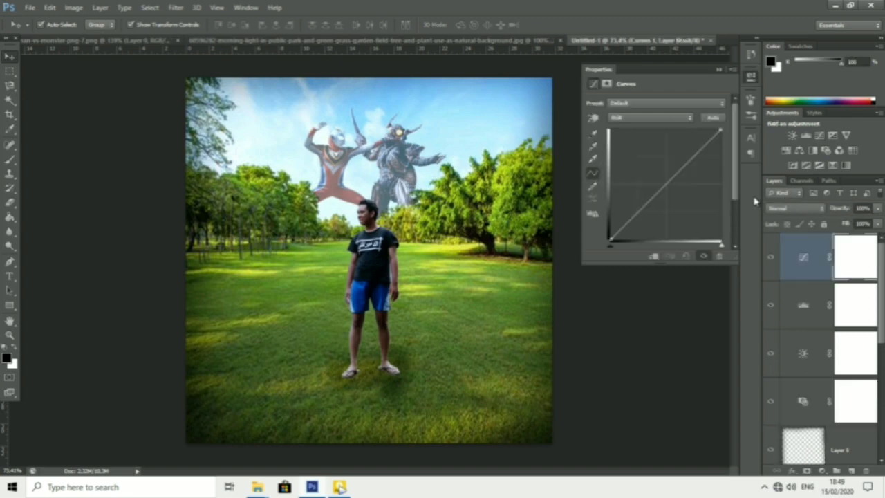
left_click(661, 188)
left_click_drag(661, 187, 660, 199)
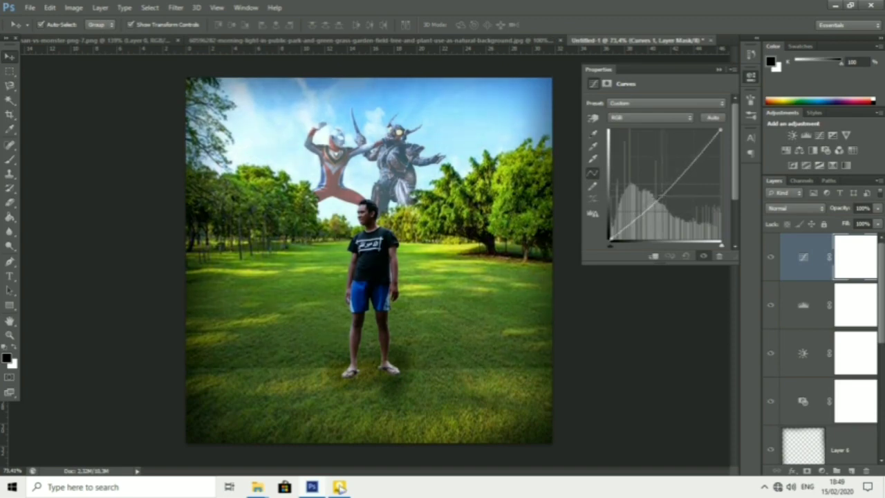
left_click_drag(660, 199, 655, 188)
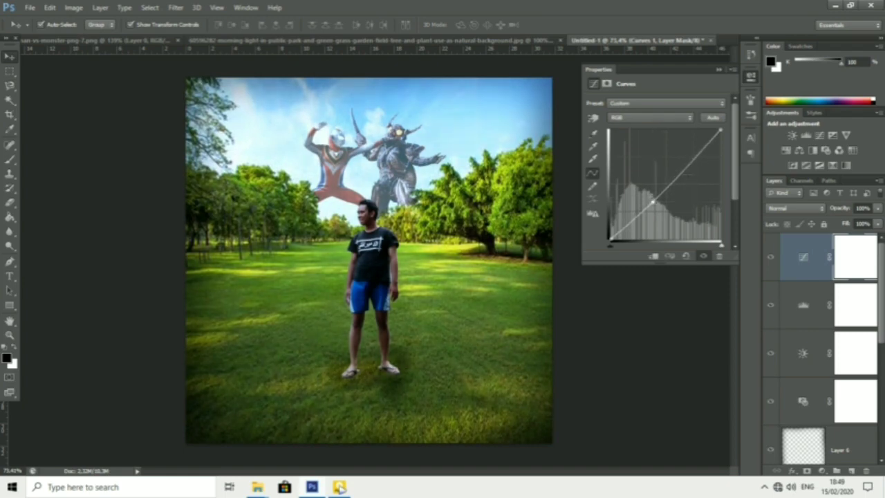
left_click_drag(687, 170, 683, 162)
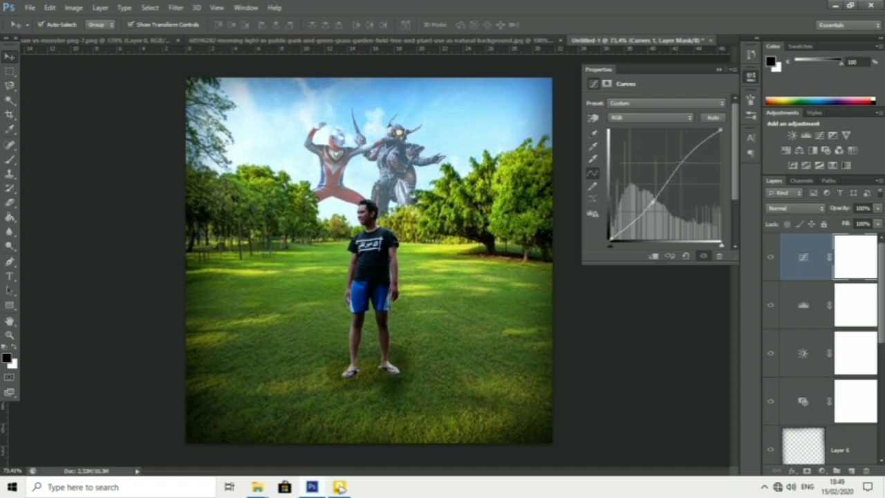
left_click_drag(683, 162, 685, 167)
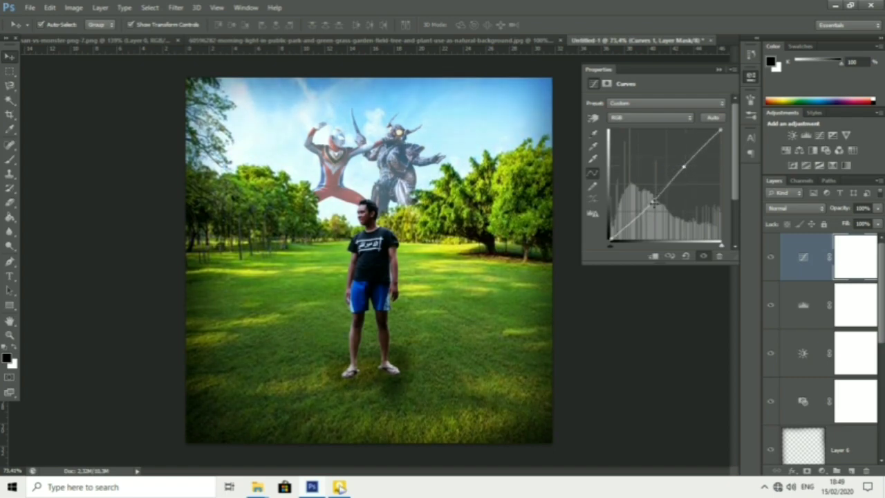
left_click_drag(652, 203, 644, 215)
left_click_drag(684, 167, 683, 164)
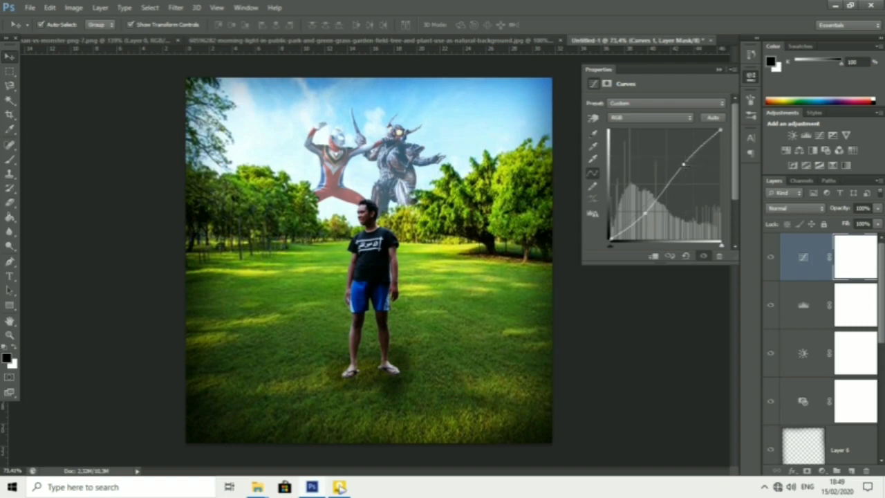
left_click(719, 69)
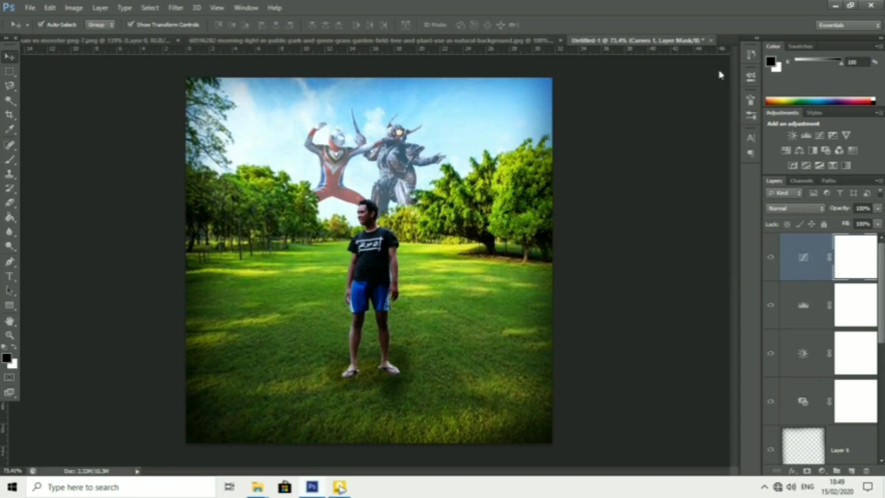
left_click(654, 383)
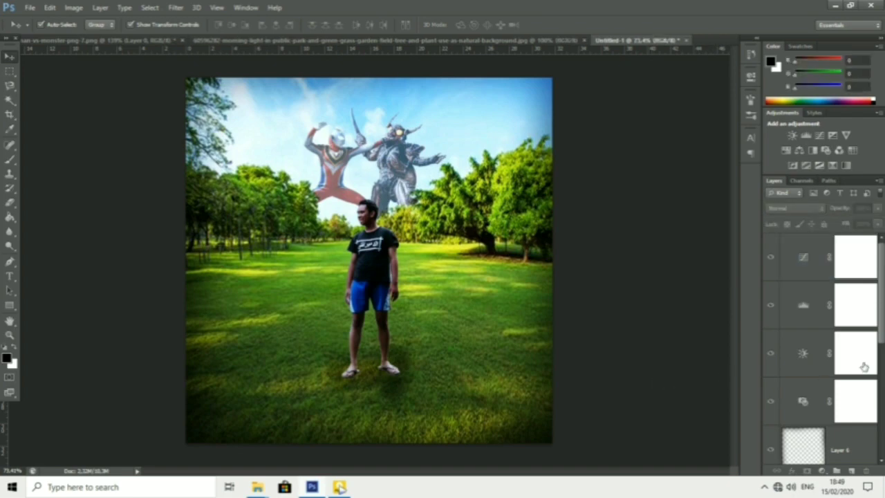
scroll(854, 307, "down", 3)
scroll(855, 307, "down", 2)
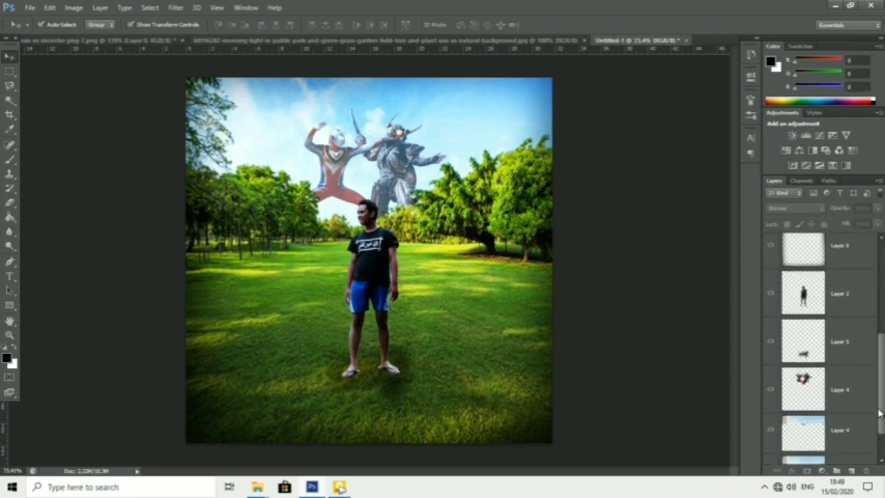
left_click(855, 306)
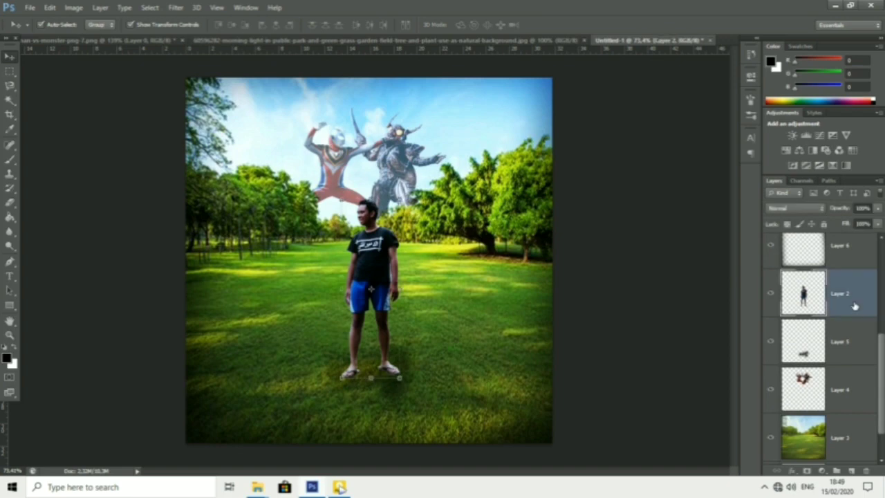
left_click(687, 386)
left_click(510, 413)
scroll(411, 403, "up", 2)
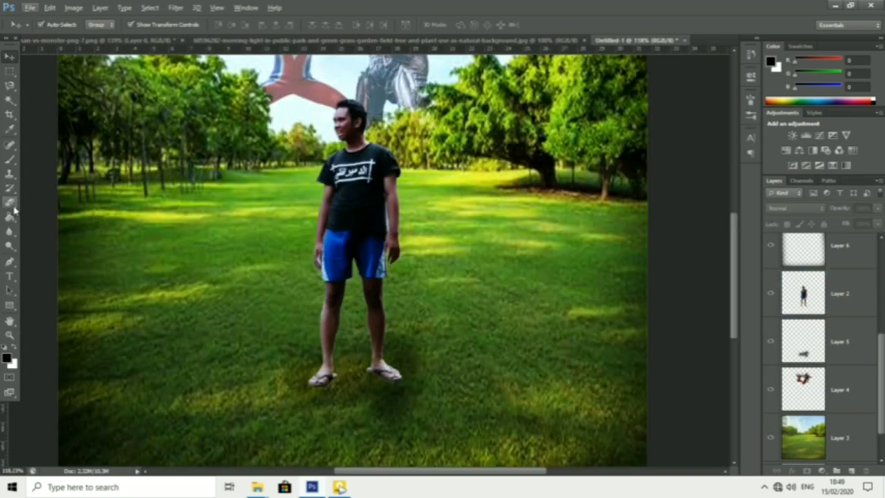
left_click(11, 203)
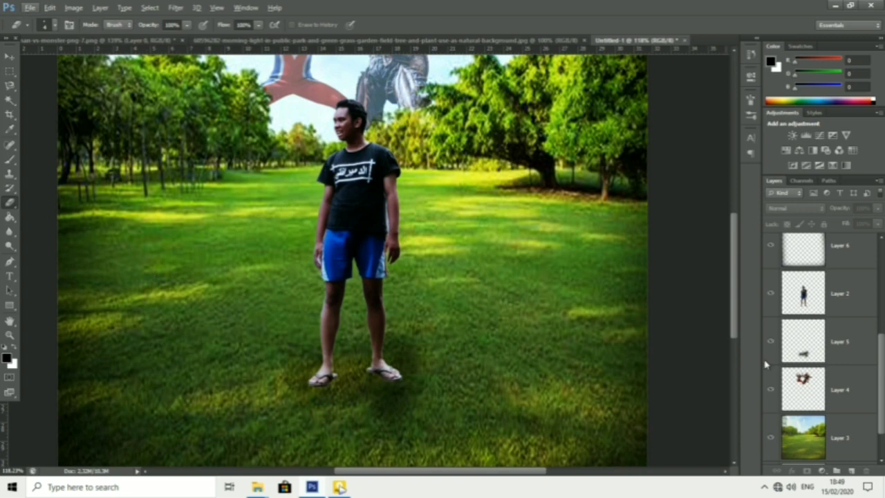
left_click(833, 304)
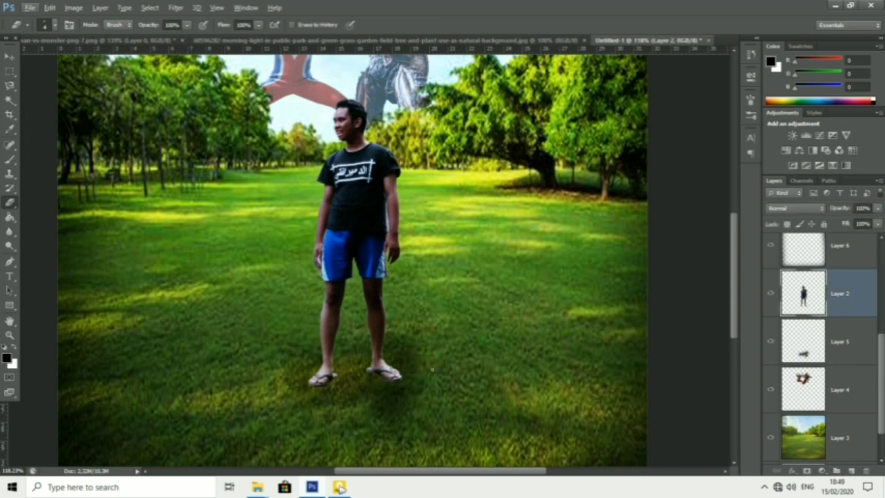
scroll(340, 404, "up", 3)
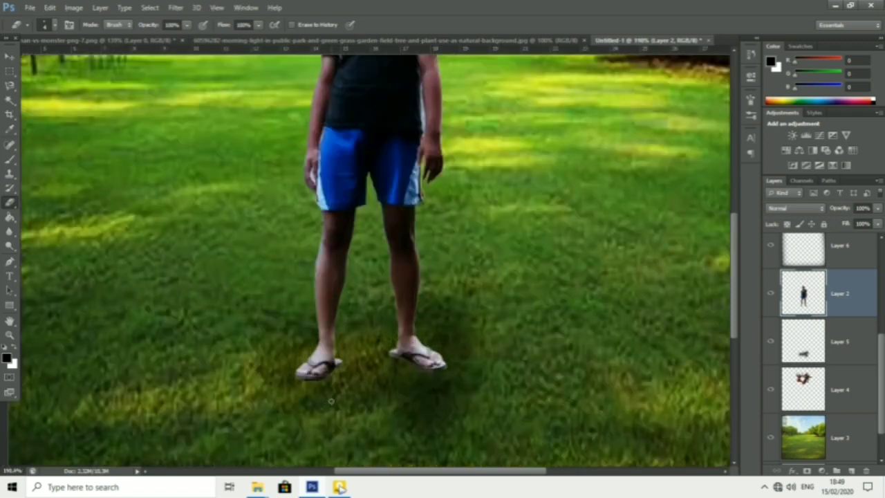
scroll(342, 393, "up", 2)
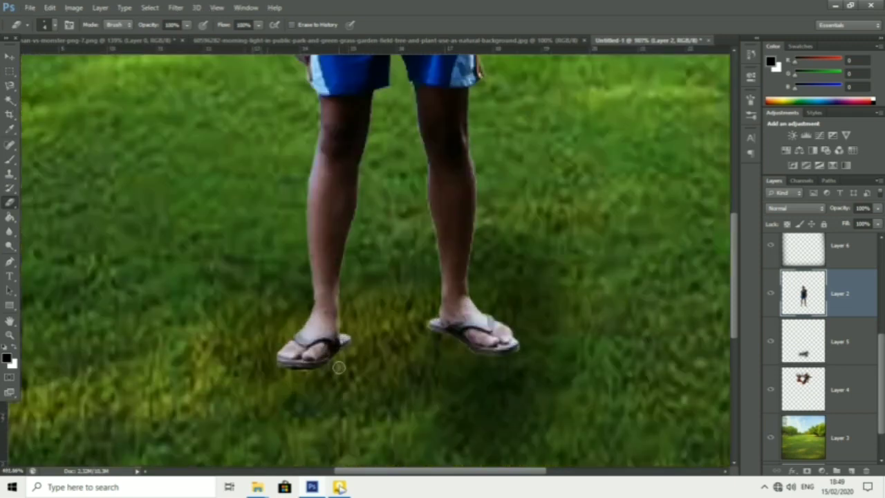
scroll(337, 367, "up", 2)
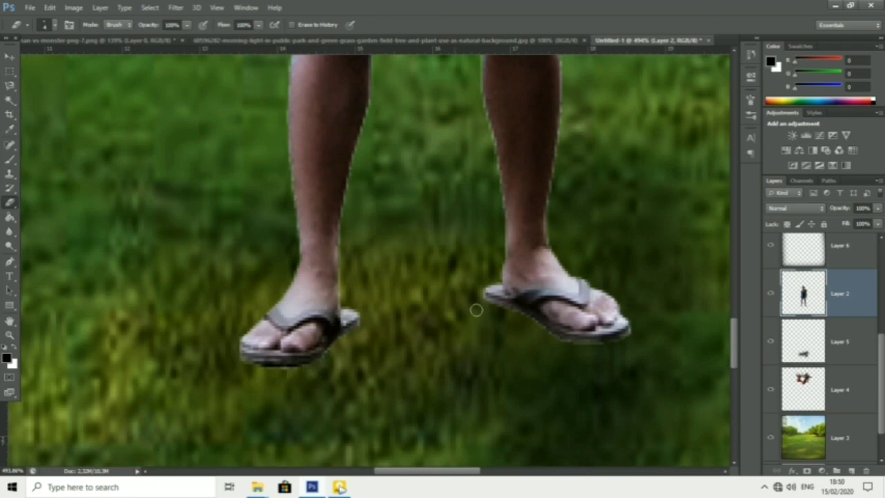
key("alt")
key("alt")
scroll(588, 368, "down", 3)
scroll(588, 368, "up", 1)
scroll(589, 368, "down", 1)
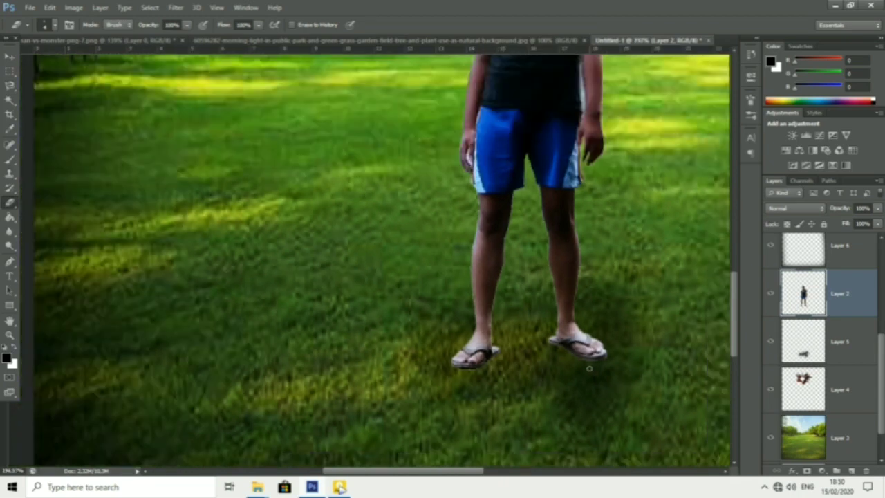
scroll(589, 368, "down", 2)
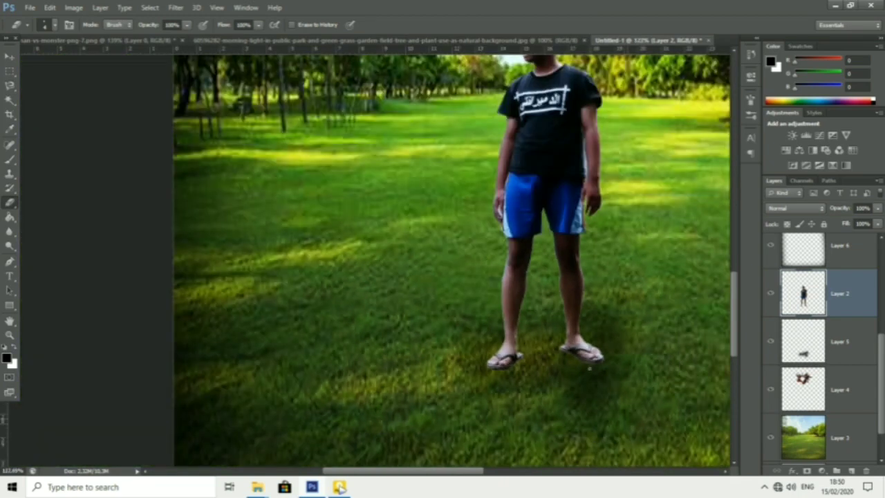
scroll(588, 368, "down", 1)
scroll(589, 368, "down", 1)
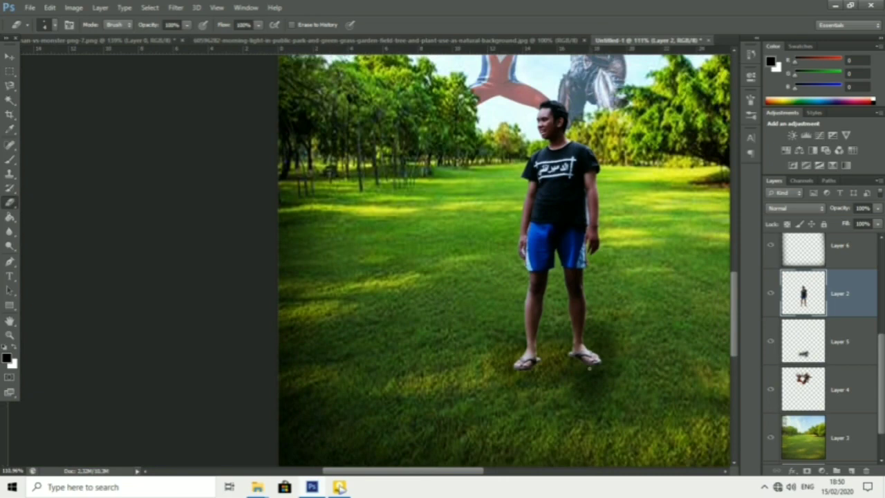
scroll(589, 368, "down", 1)
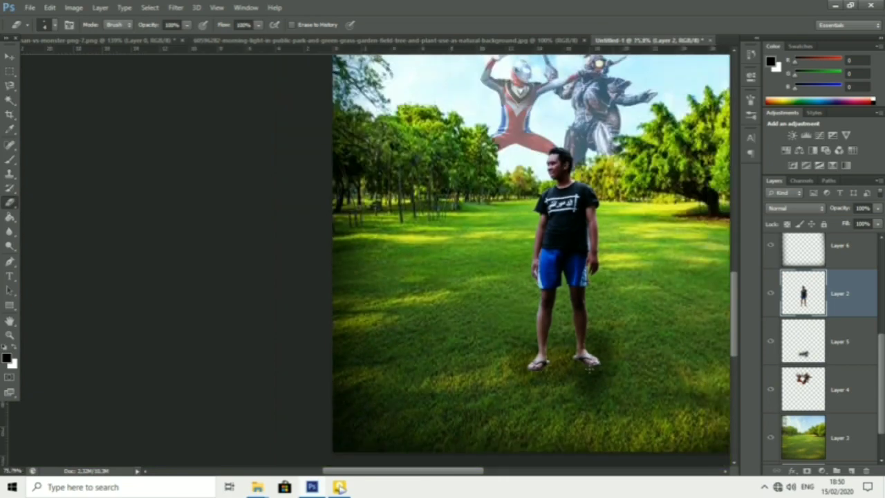
scroll(589, 368, "down", 1)
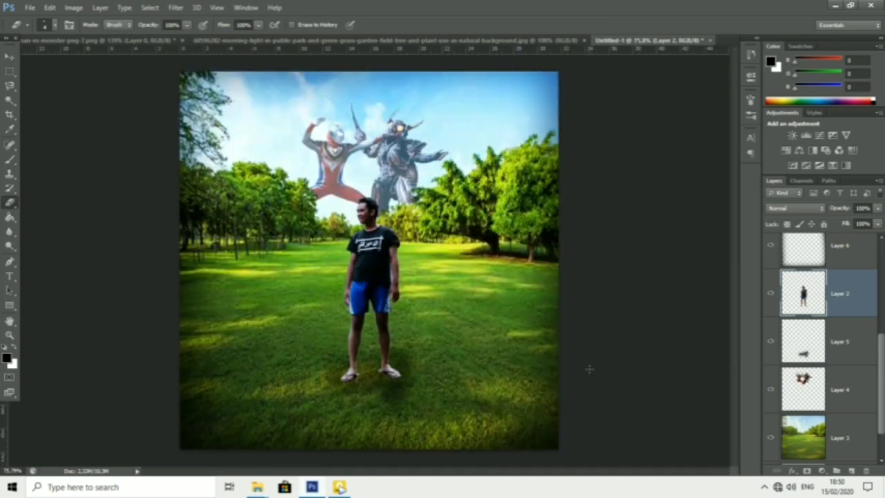
Select vignette Layer 6, set its opacity to 27%, and deselect it.
left_click(843, 250)
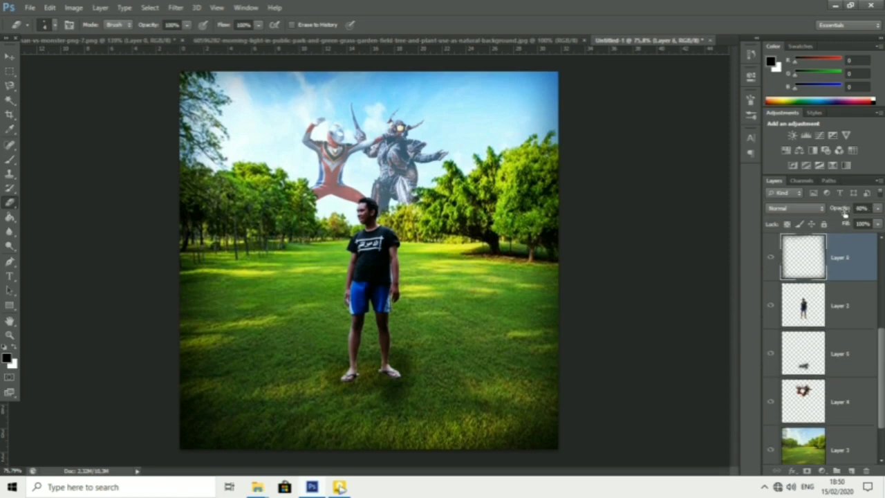
left_click(840, 211)
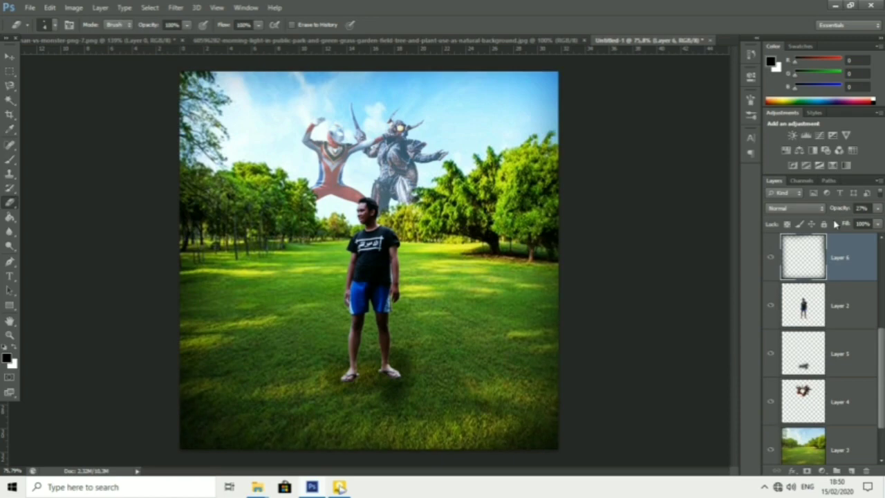
left_click(9, 56)
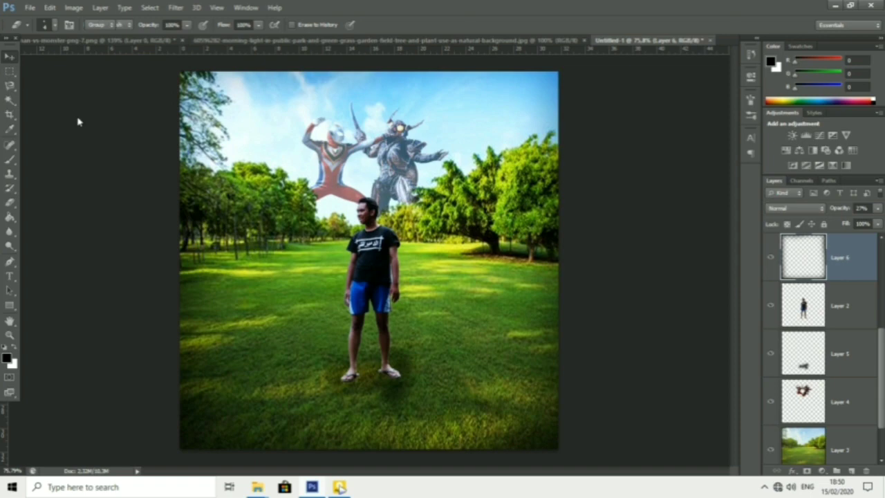
left_click(84, 123)
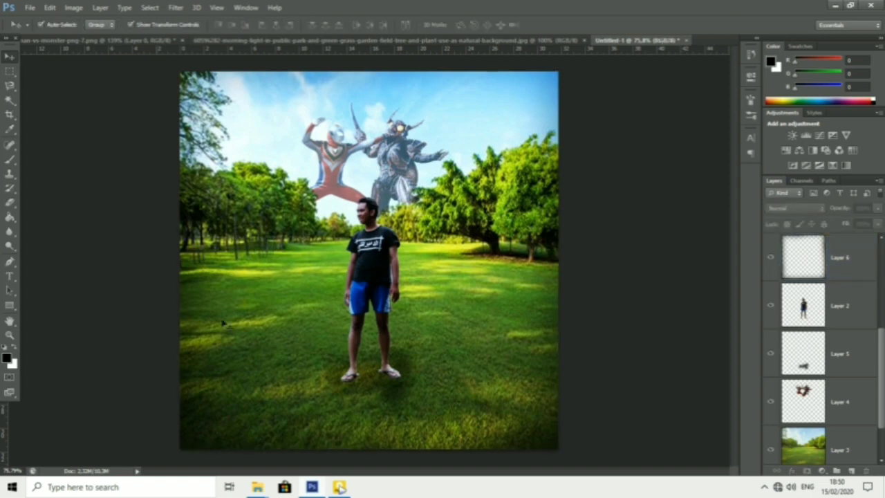